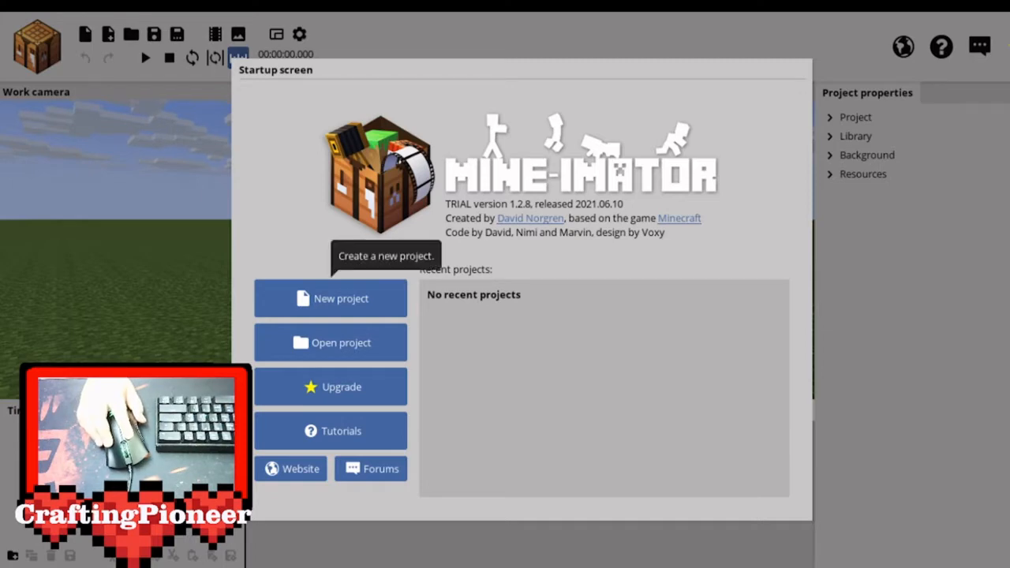
Create a new project named "Test".
click(338, 298)
drag(541, 190, 364, 172)
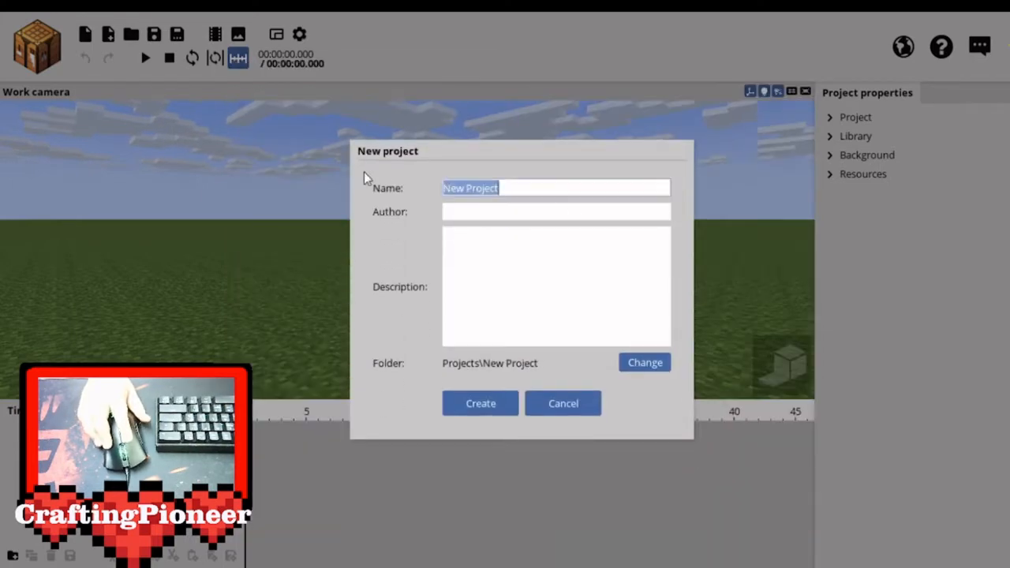
key(BackSpace)
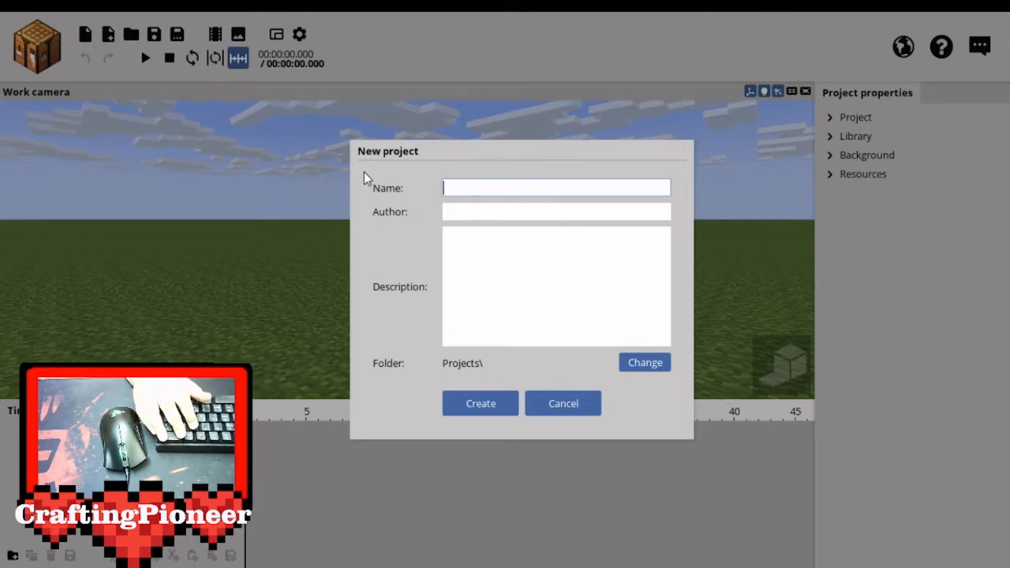
text(Test)
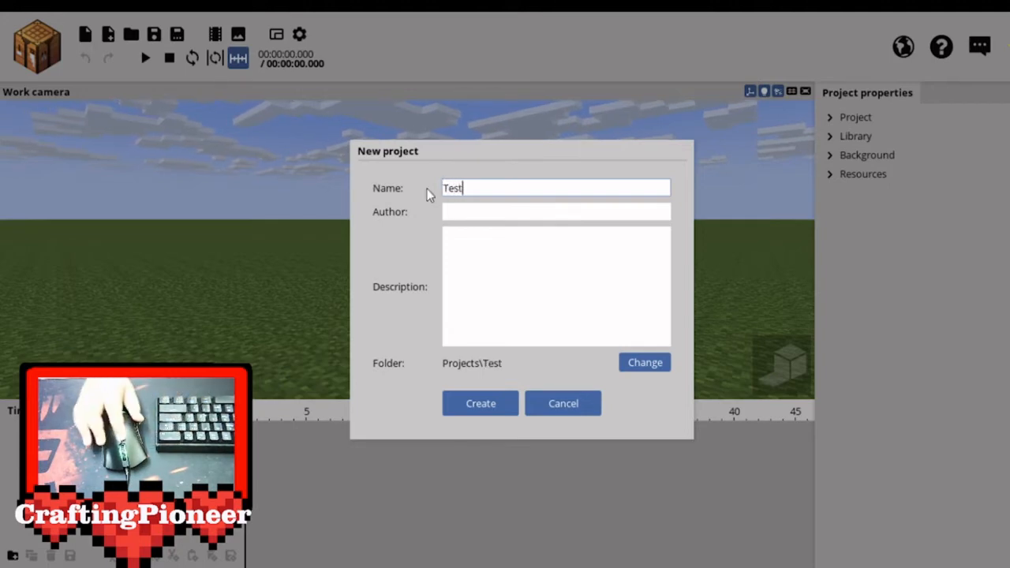
click(476, 408)
Open the workbench and start a new character with the Human model.
drag(515, 390, 598, 390)
drag(581, 280, 587, 324)
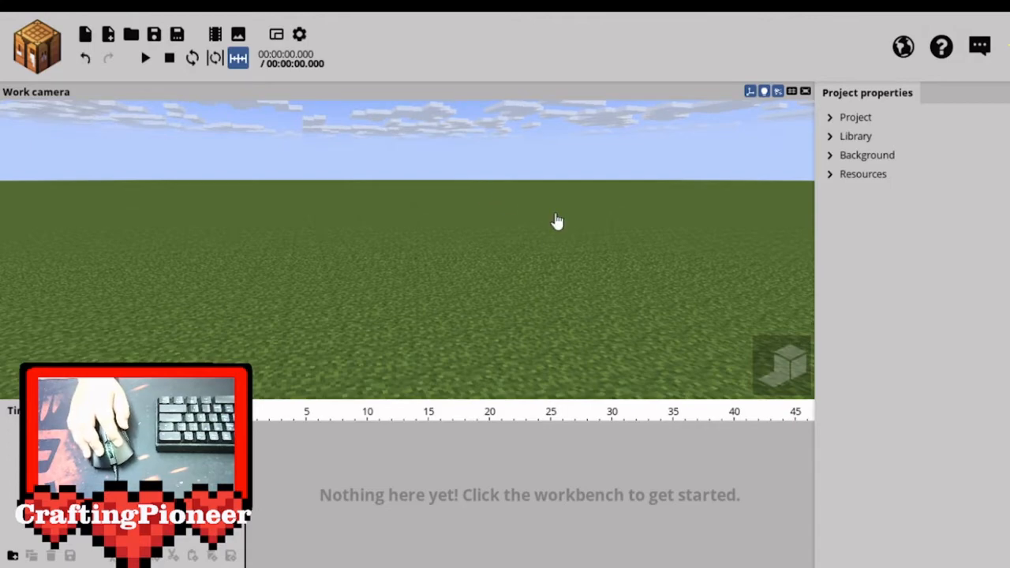
drag(505, 277, 548, 223)
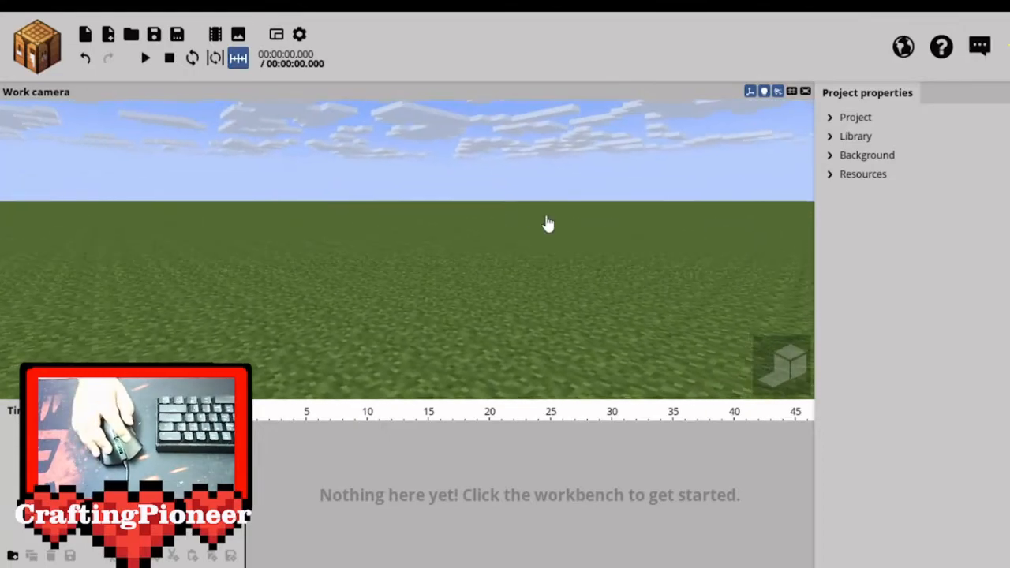
click(49, 54)
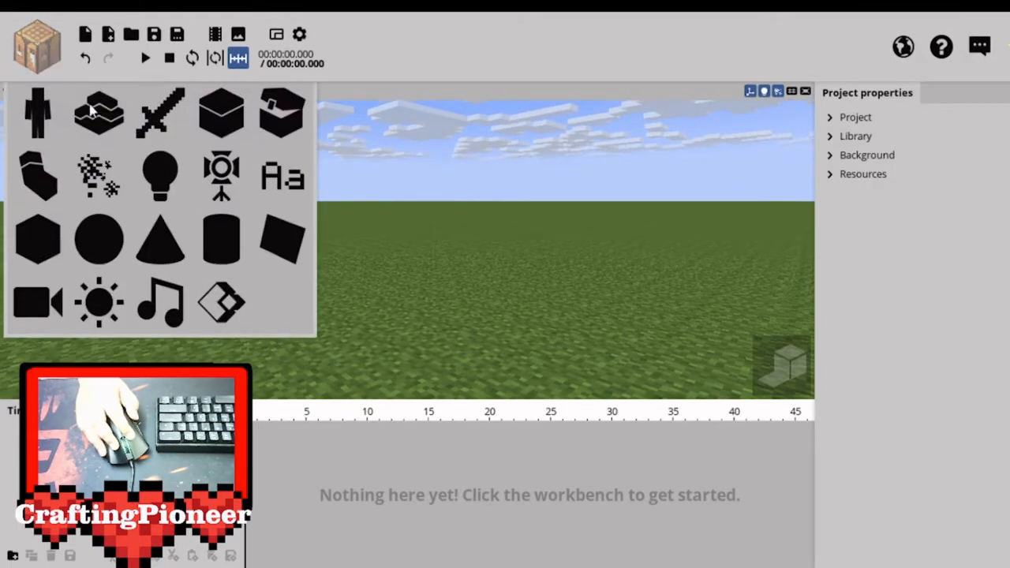
click(35, 119)
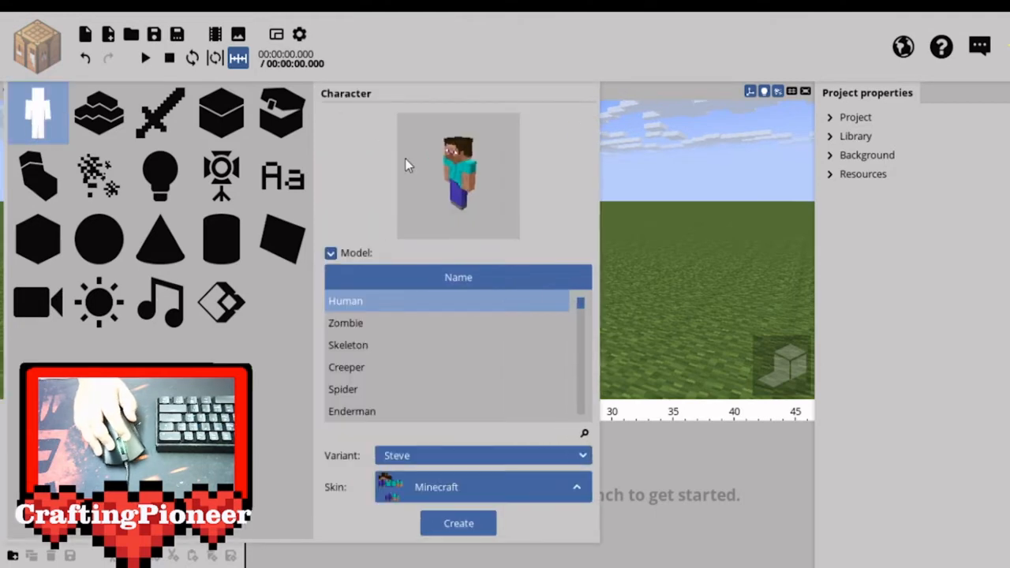
click(434, 489)
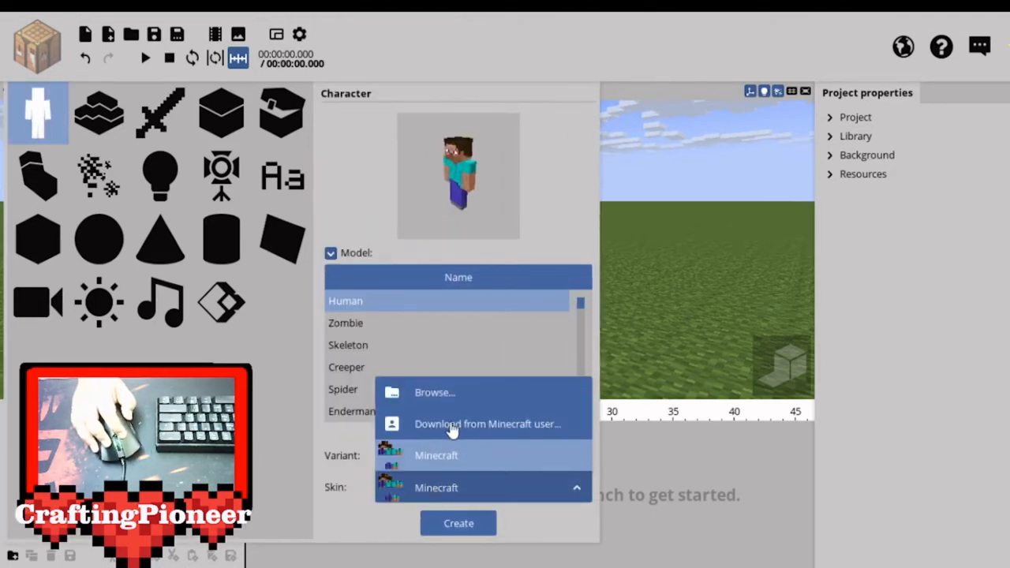
click(448, 425)
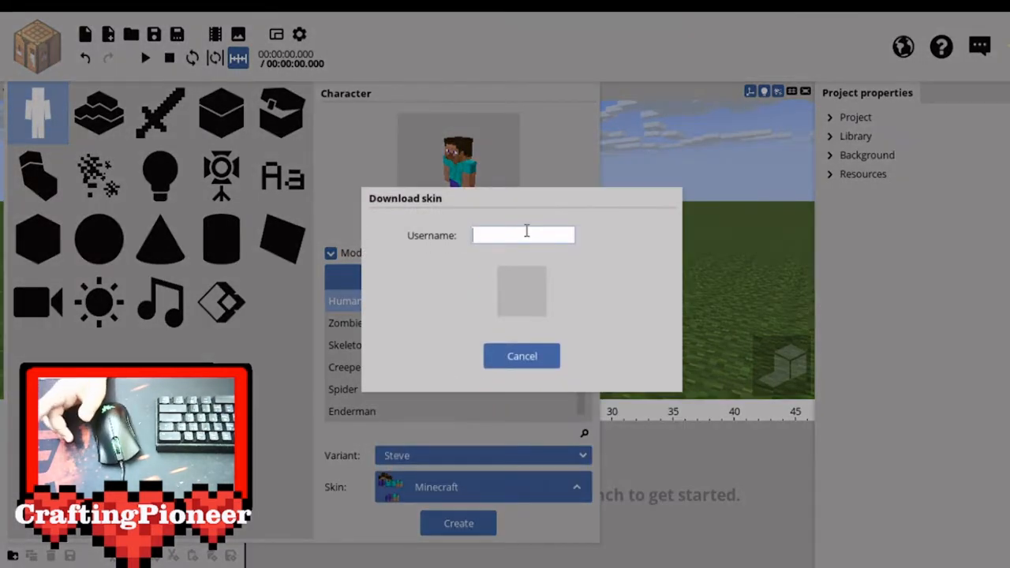
text(Cr)
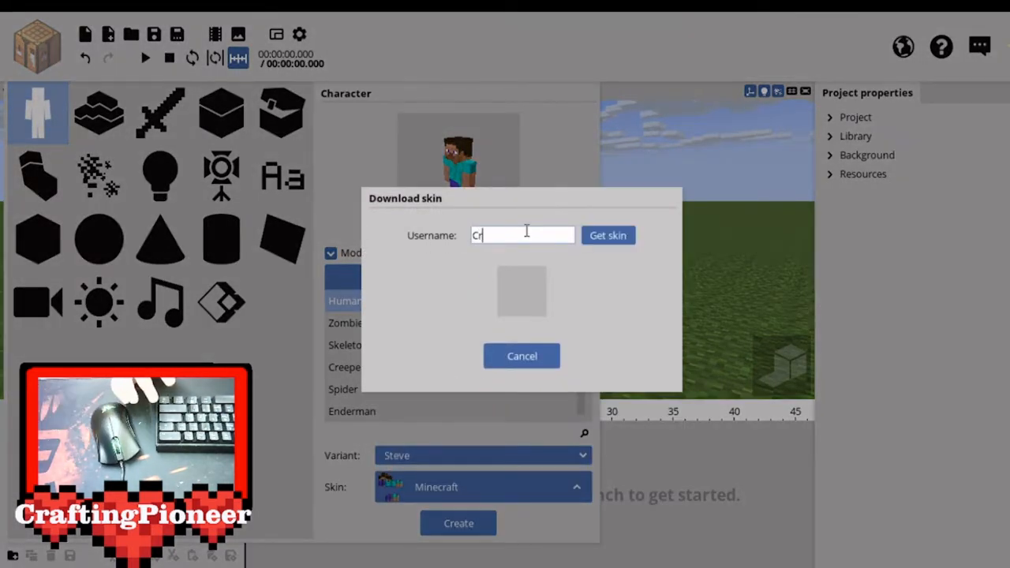
text(aftingPioneer)
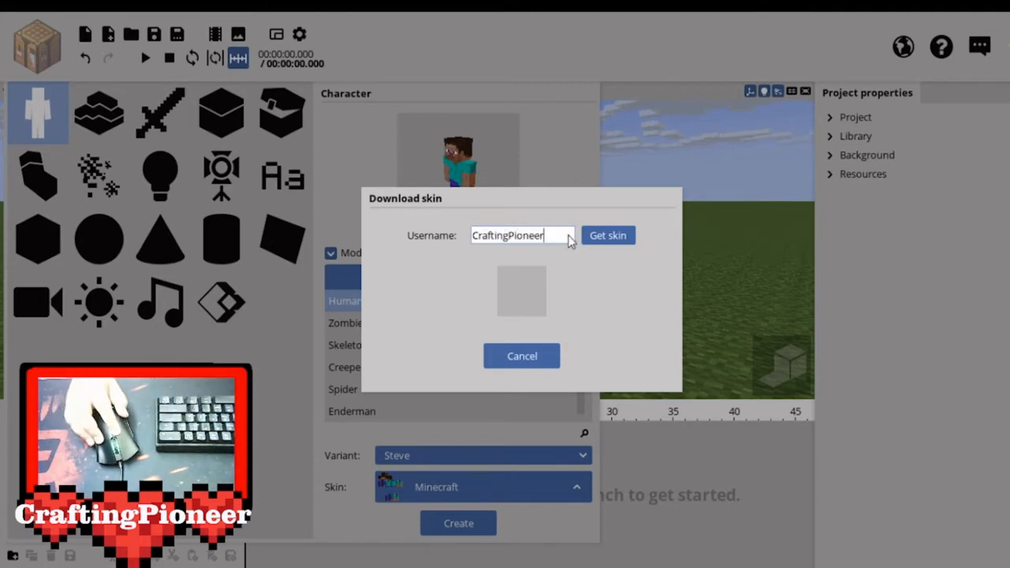
click(609, 237)
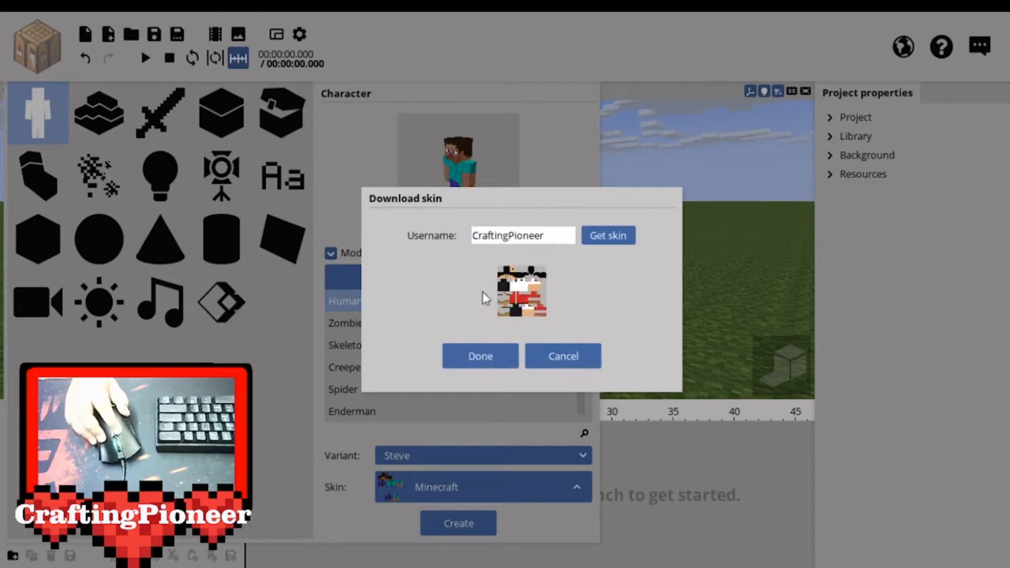
click(482, 356)
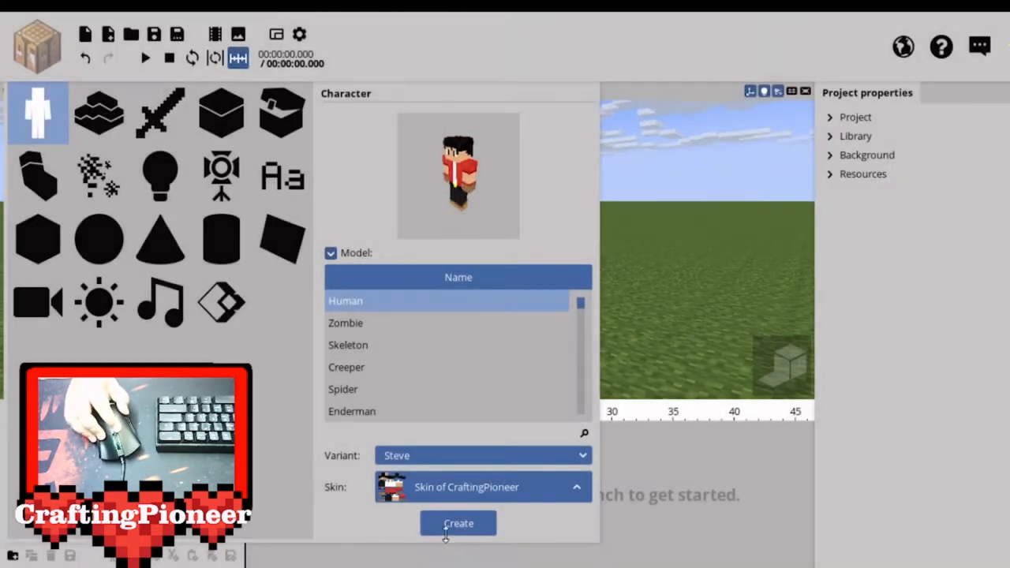
click(454, 529)
Examine the new character in the scene from several angles and distances.
right_drag(499, 289, 419, 292)
drag(418, 292, 387, 277)
middle_drag(476, 276, 347, 276)
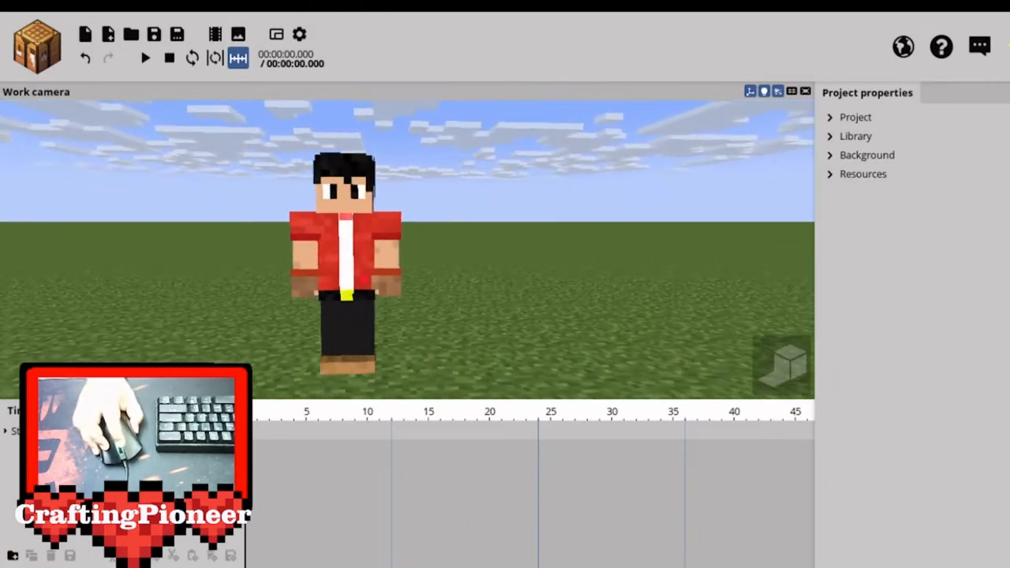
drag(347, 277, 307, 280)
middle_drag(307, 280, 465, 280)
scroll(442, 276, down, 3)
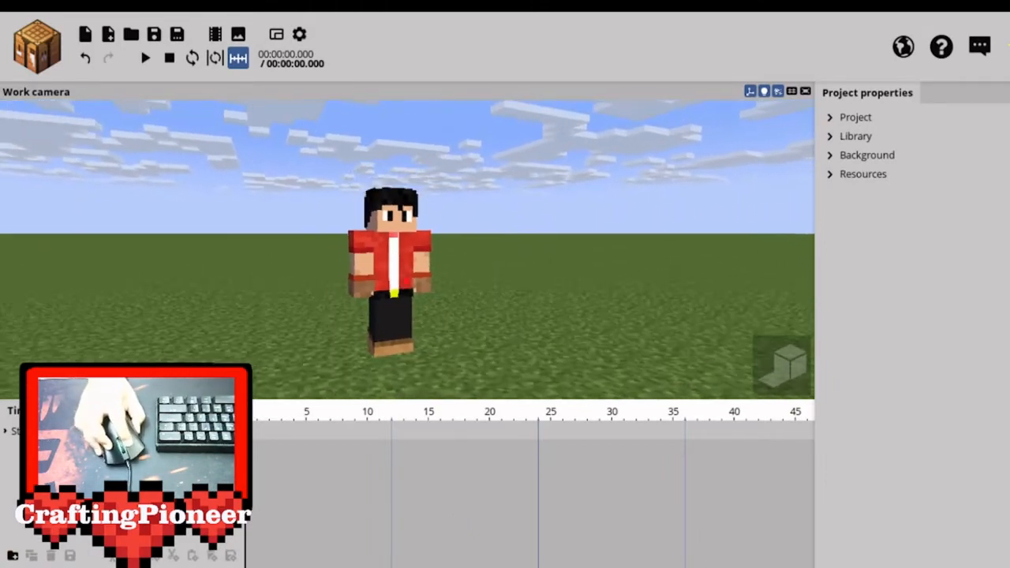
drag(442, 277, 490, 265)
scroll(490, 265, up, 4)
middle_drag(489, 265, 383, 265)
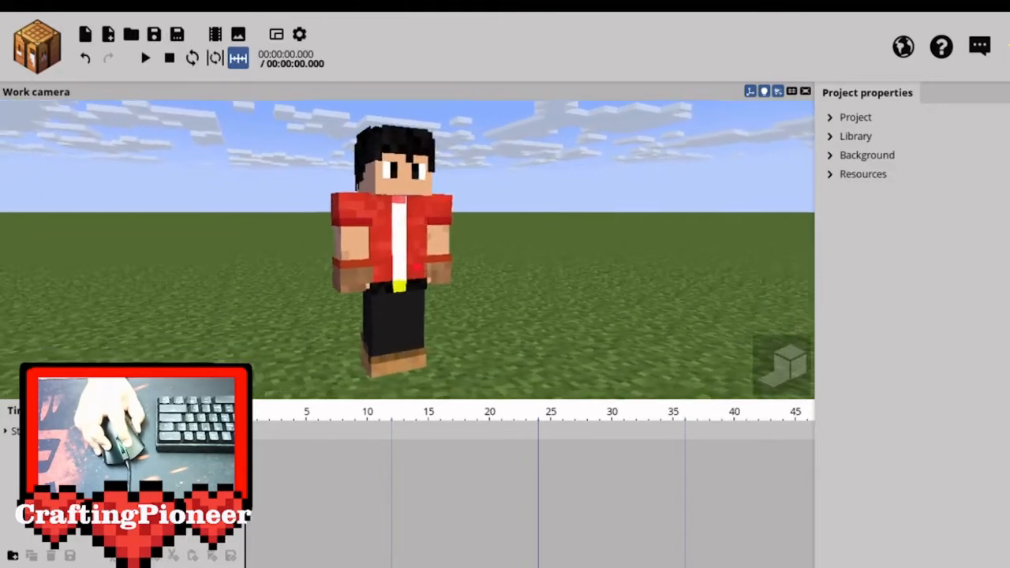
scroll(384, 265, down, 4)
drag(383, 265, 398, 237)
scroll(398, 237, up, 3)
middle_drag(398, 237, 292, 241)
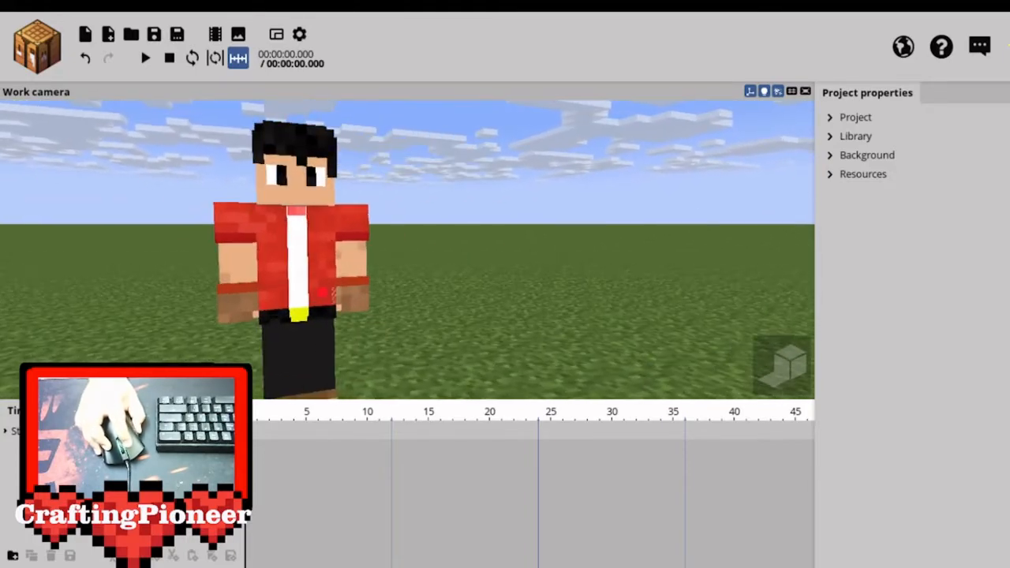
mouse_move(292, 241)
mouse_down()
mouse_move(292, 284)
mouse_move(296, 254)
mouse_up()
middle_drag(296, 254, 411, 260)
scroll(440, 201, down, 3)
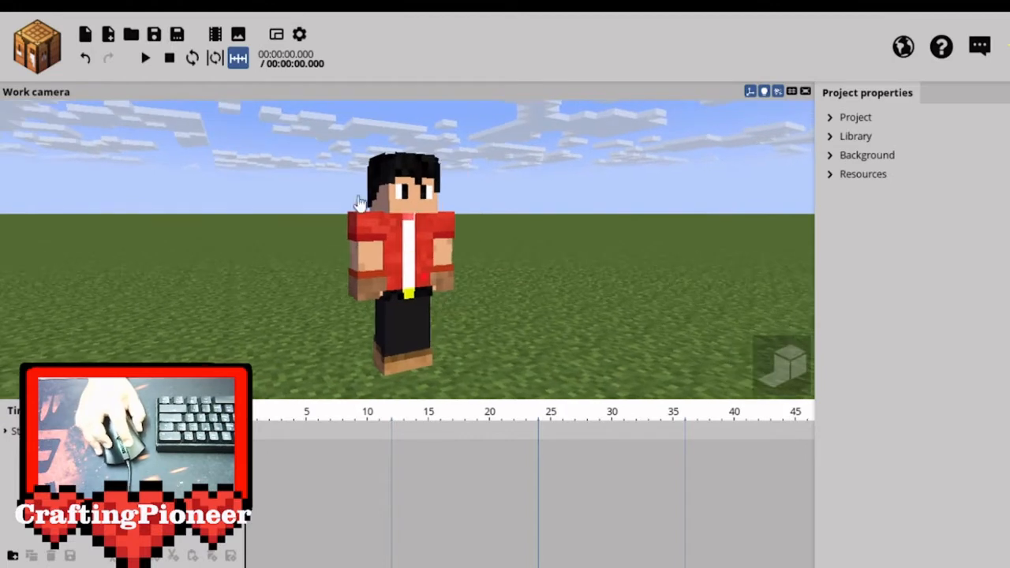
Rotate the character's right arm upward until the hand is raised beside the head.
click(371, 255)
click(250, 265)
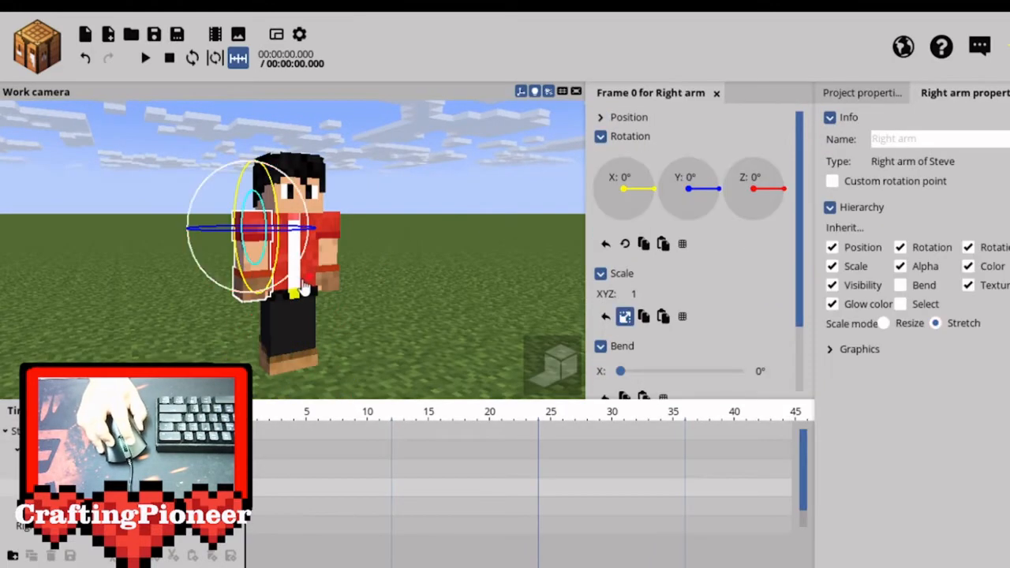
drag(288, 286, 276, 278)
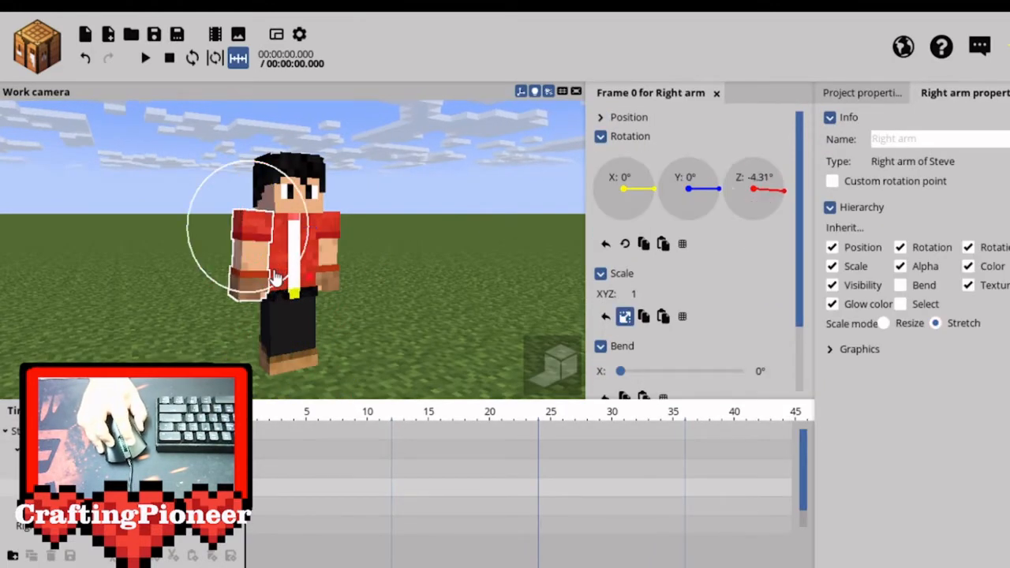
drag(212, 259, 251, 236)
click(405, 245)
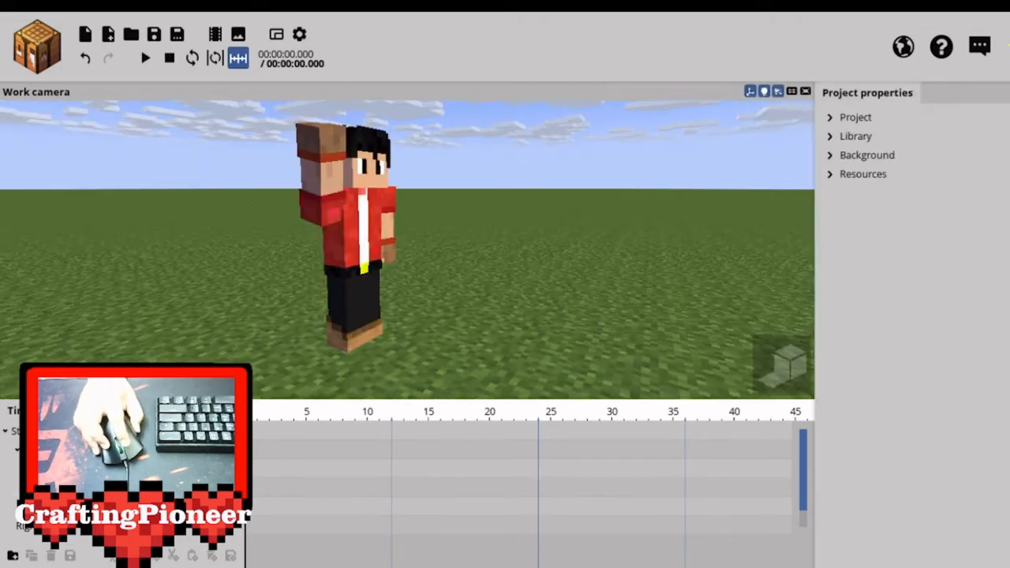
Raise the character's left arm up and outward, rotating it about 41° on Z and about -163° on X.
drag(417, 230, 370, 229)
mouse_move(406, 255)
right_down()
mouse_move(379, 253)
mouse_move(407, 272)
mouse_move(405, 255)
right_up()
click(356, 268)
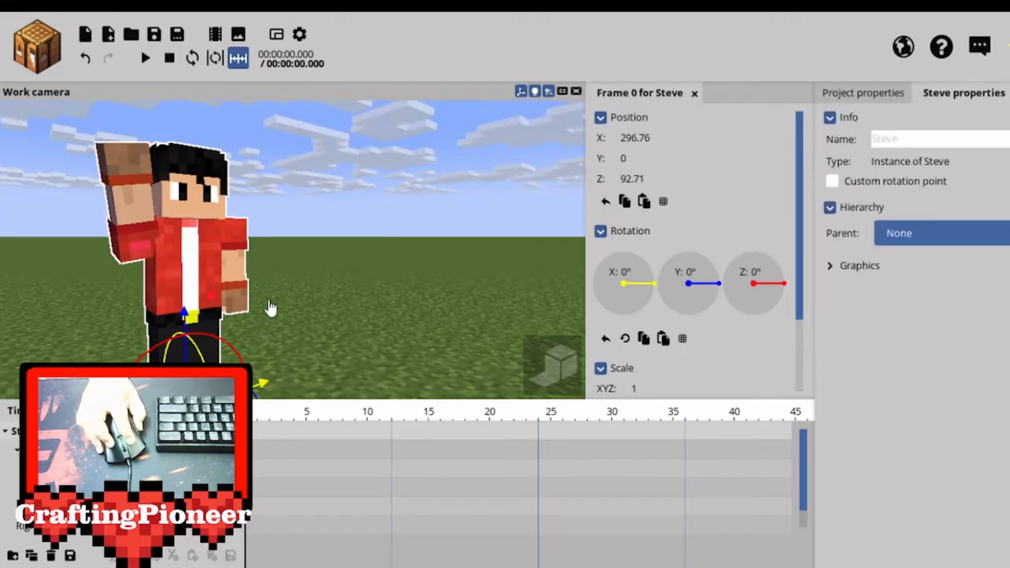
click(249, 281)
click(352, 288)
click(237, 271)
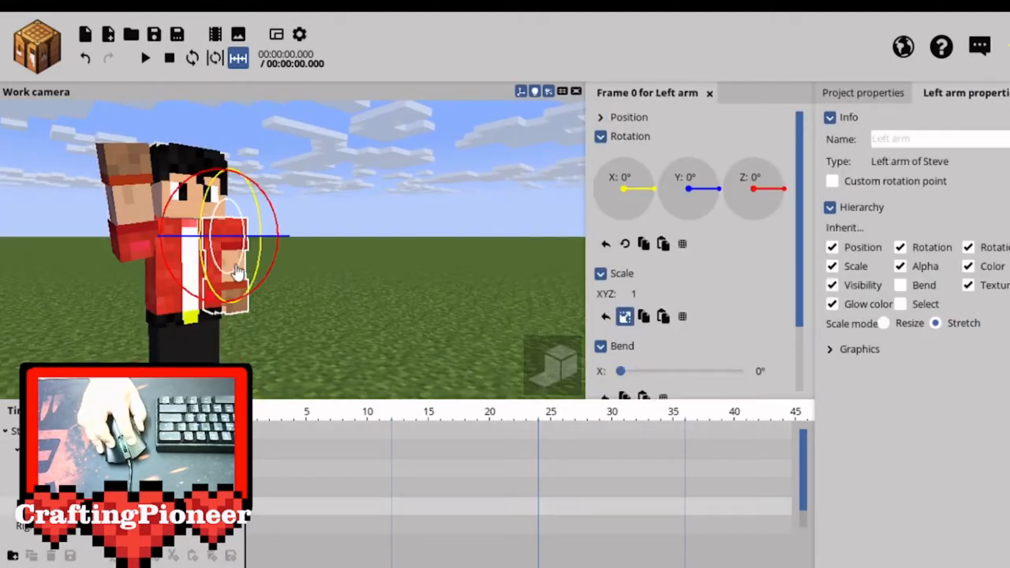
drag(255, 300, 289, 265)
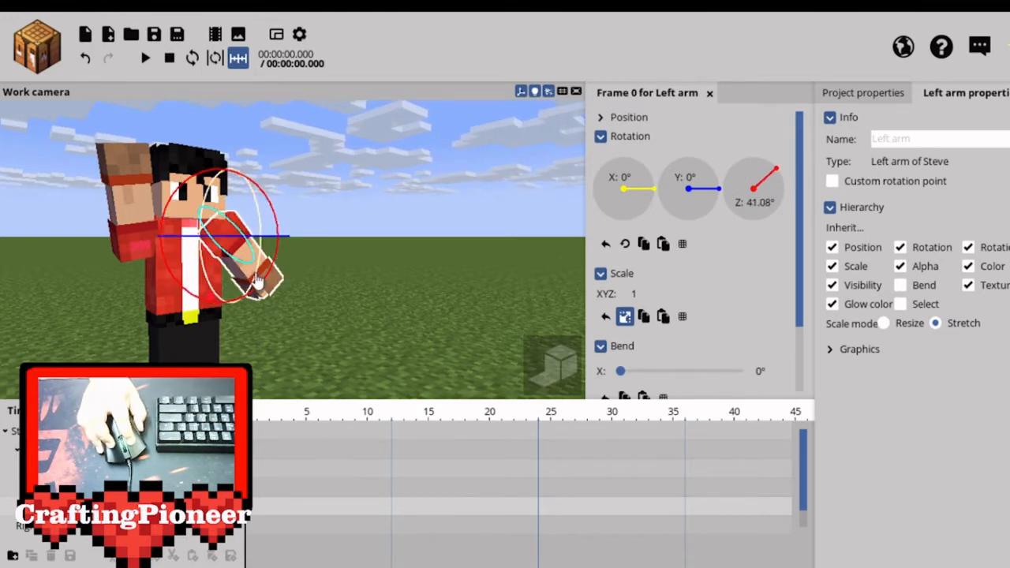
drag(257, 281, 185, 98)
drag(248, 299, 250, 288)
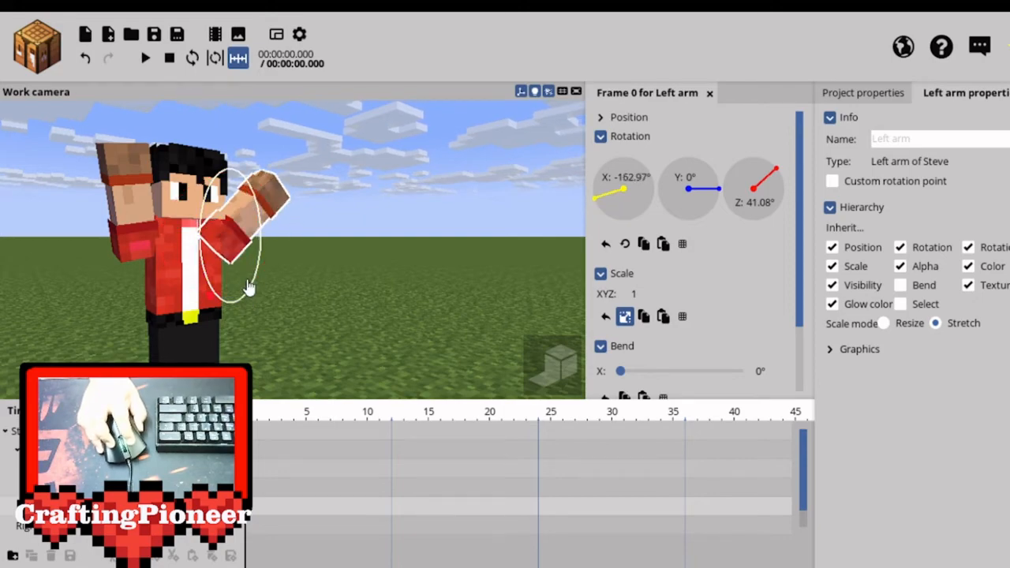
click(384, 283)
Rotate the character's right leg slightly backward at the hip, separating it from the left leg.
drag(384, 282, 401, 306)
scroll(401, 307, down, 2)
scroll(368, 311, up, 3)
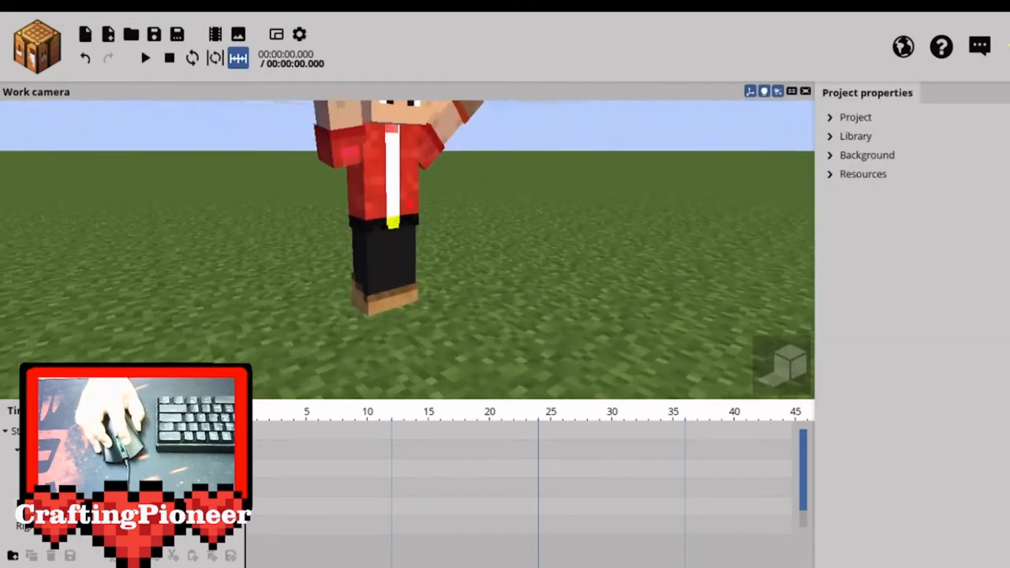
click(367, 272)
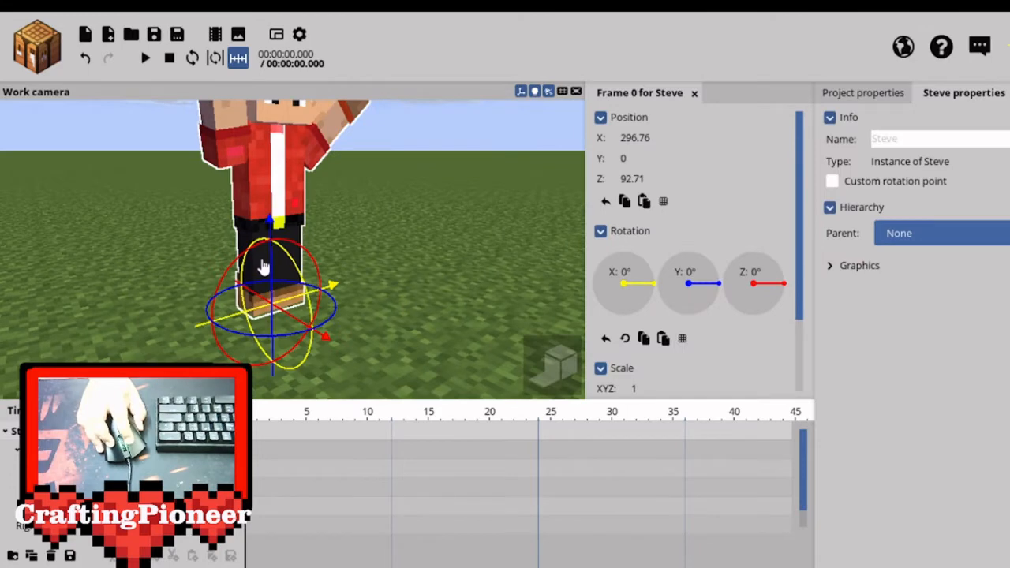
click(263, 268)
drag(299, 261, 295, 232)
click(415, 205)
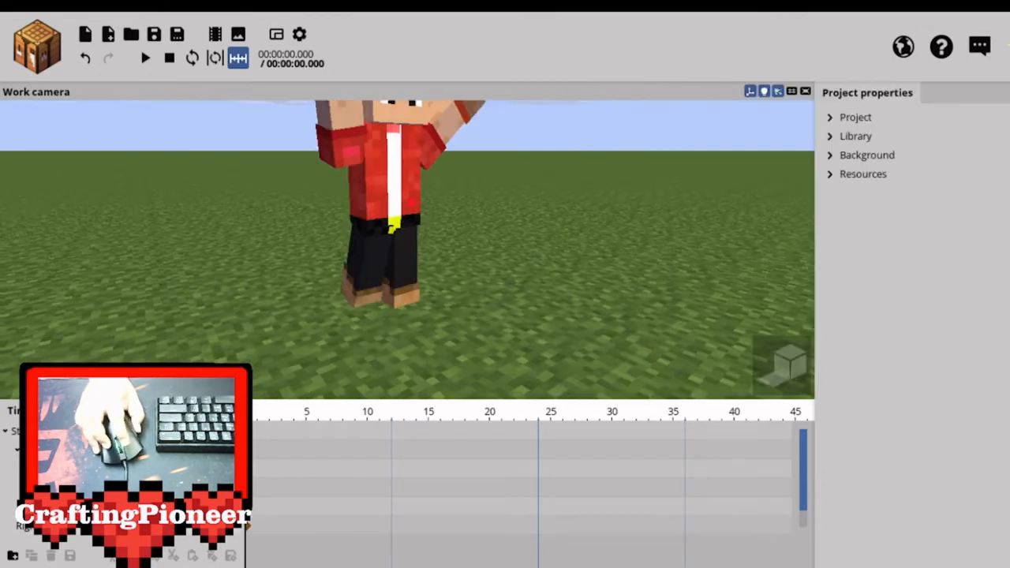
Rotate the character's left leg forward and outward at the hip, away from the right leg.
mouse_move(415, 205)
mouse_down()
mouse_move(458, 217)
mouse_move(410, 206)
mouse_up()
click(355, 253)
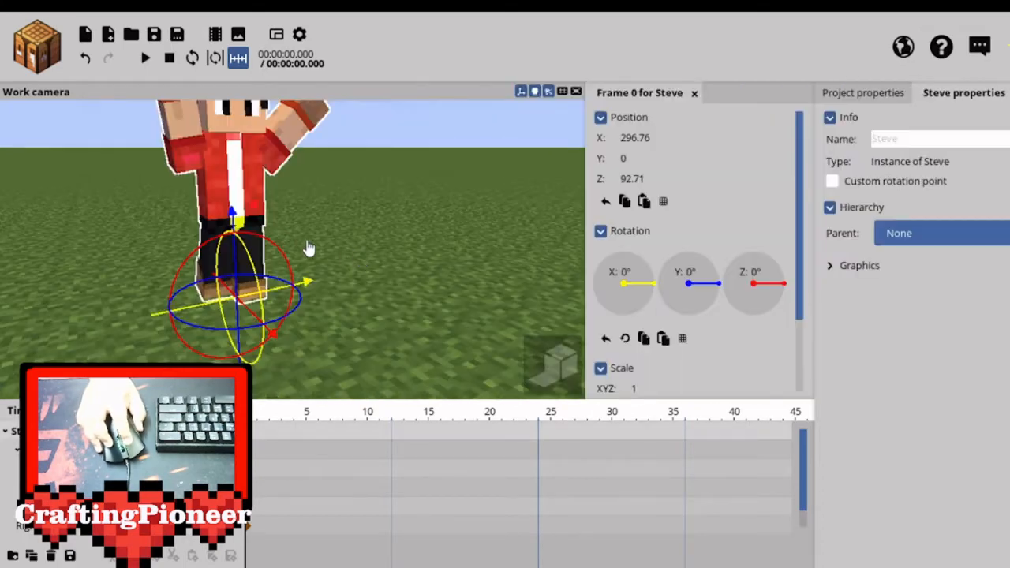
click(263, 269)
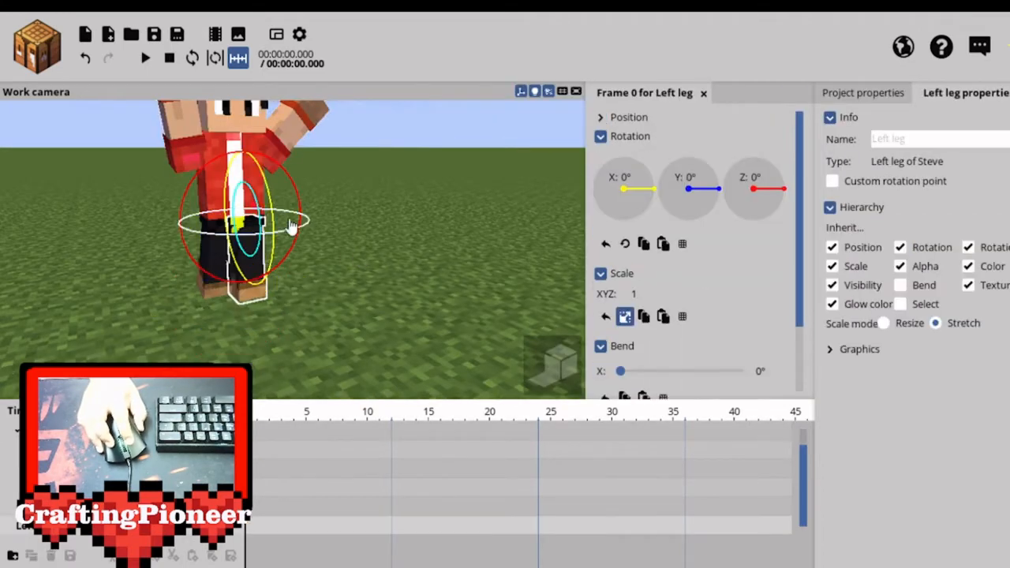
mouse_move(272, 201)
mouse_down()
mouse_move(266, 224)
mouse_move(295, 196)
mouse_move(248, 183)
mouse_move(260, 184)
mouse_move(262, 198)
mouse_up()
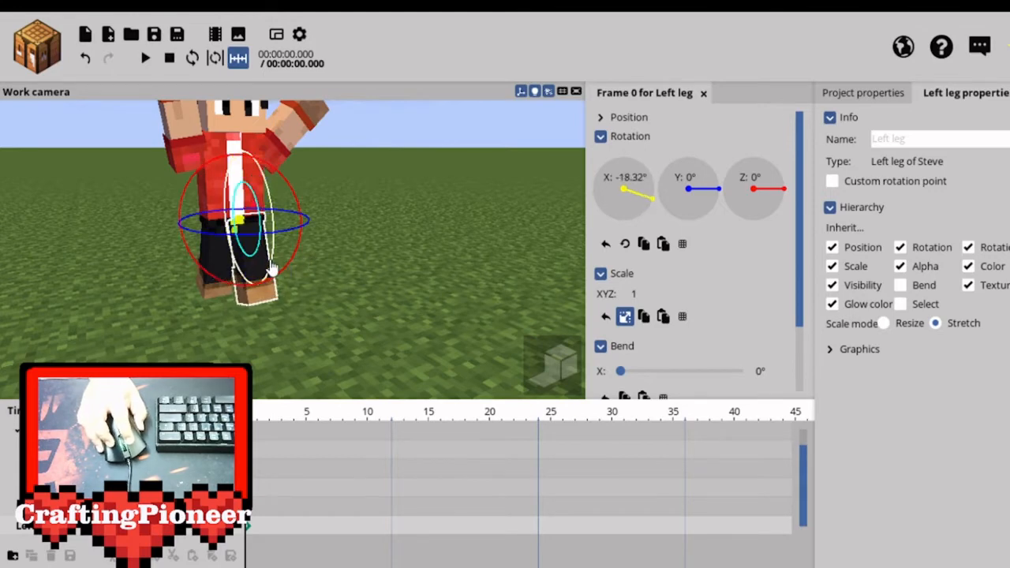
drag(266, 289, 272, 260)
click(508, 205)
right_drag(508, 205, 486, 165)
drag(486, 166, 507, 166)
mouse_move(507, 167)
right_down()
mouse_move(552, 167)
mouse_move(484, 166)
mouse_move(524, 164)
right_up()
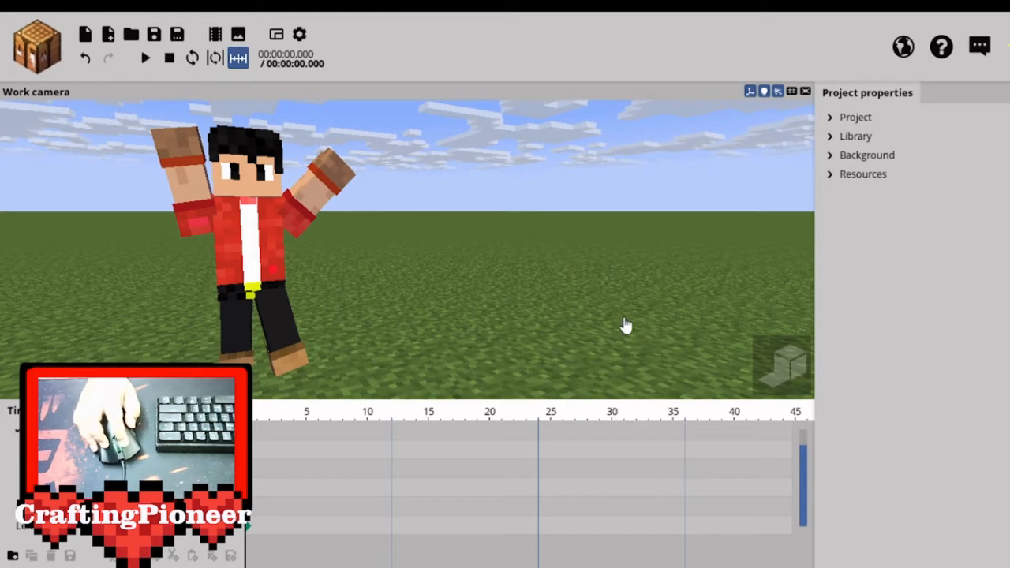
right_drag(467, 230, 517, 228)
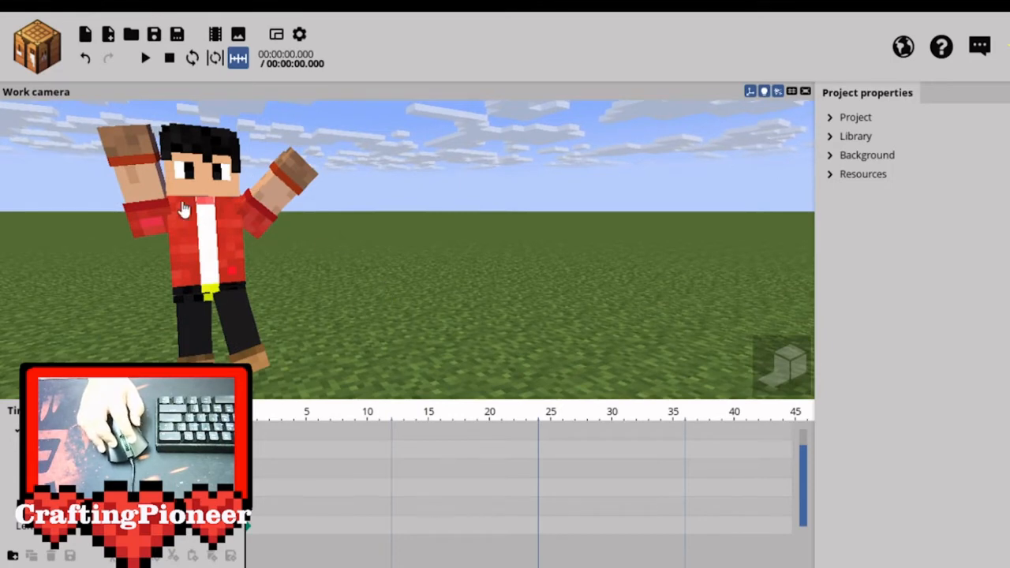
mouse_move(397, 248)
right_down()
mouse_move(407, 255)
mouse_move(416, 243)
mouse_move(407, 245)
right_up()
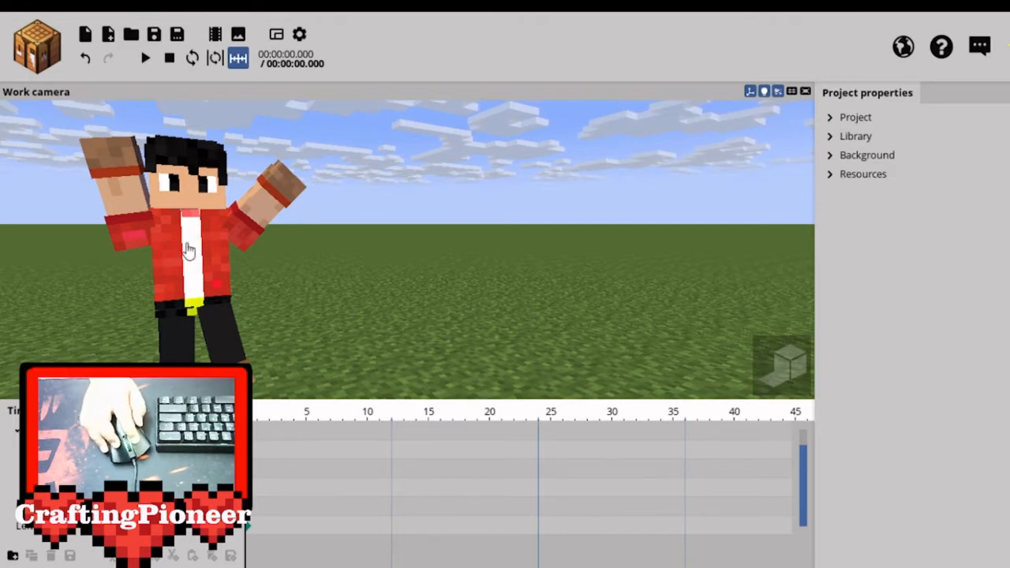
right_drag(447, 244, 438, 249)
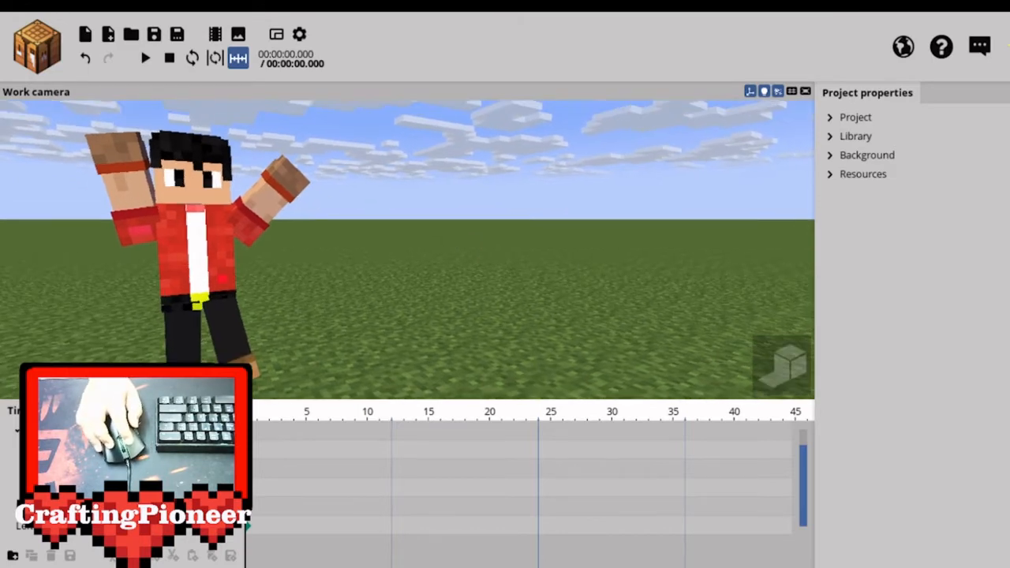
Add a point light on the ground beside the character.
drag(439, 249, 470, 250)
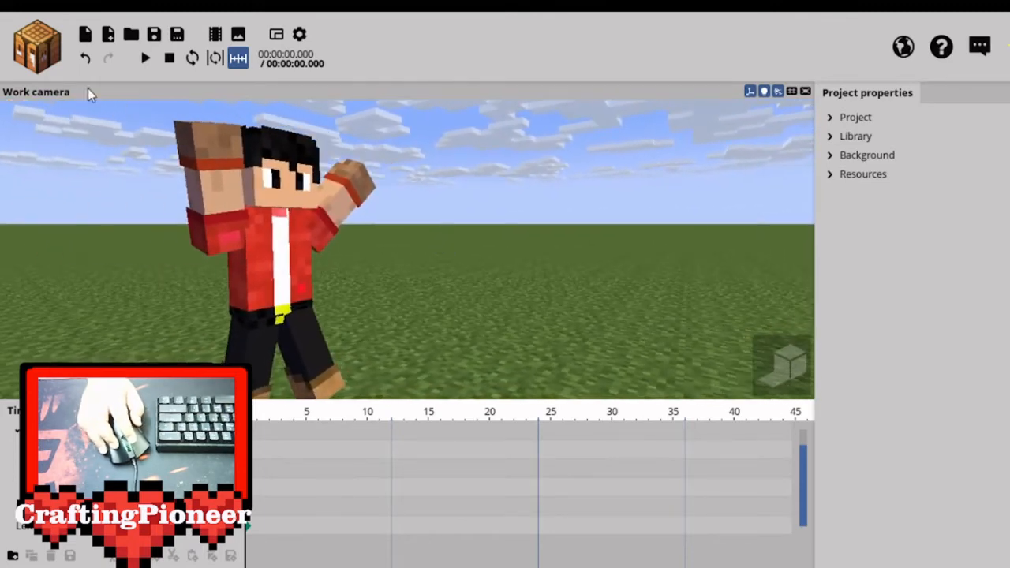
click(37, 49)
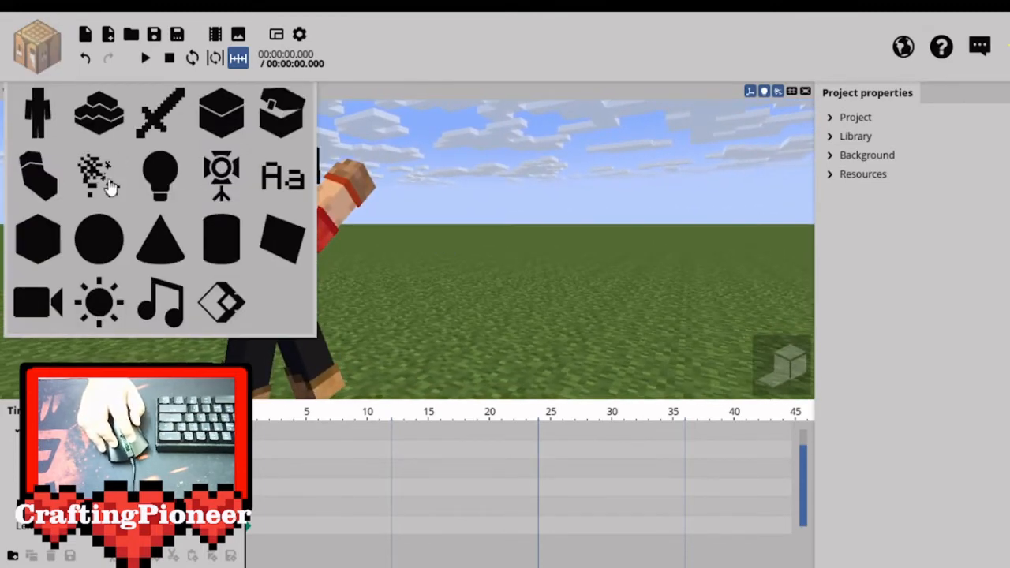
click(162, 177)
click(473, 227)
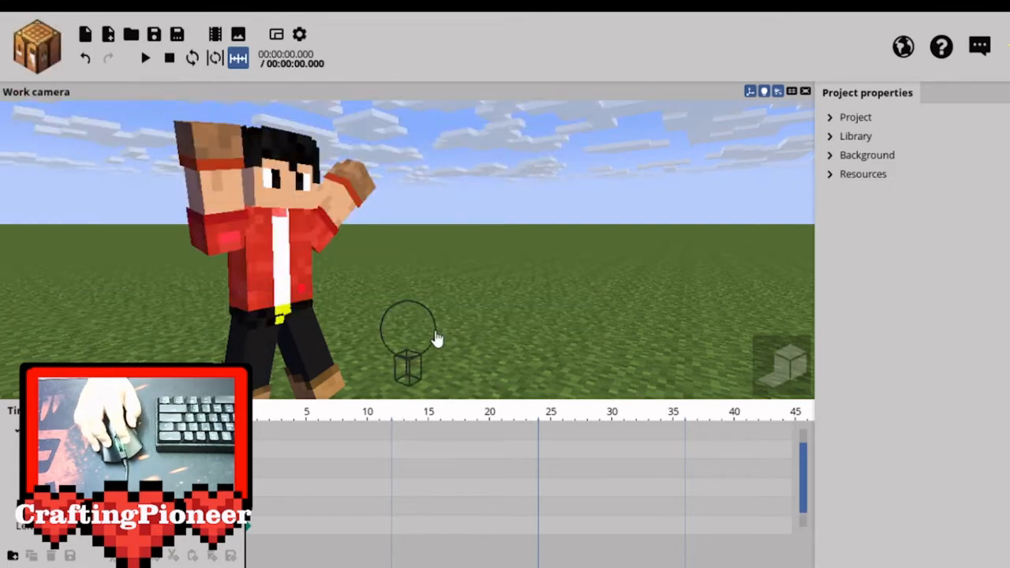
Move the point light close to the character's feet, to about X 287, Y 2 and Z 95.
click(396, 341)
scroll(405, 344, down, 2)
drag(405, 344, 398, 312)
drag(273, 310, 157, 326)
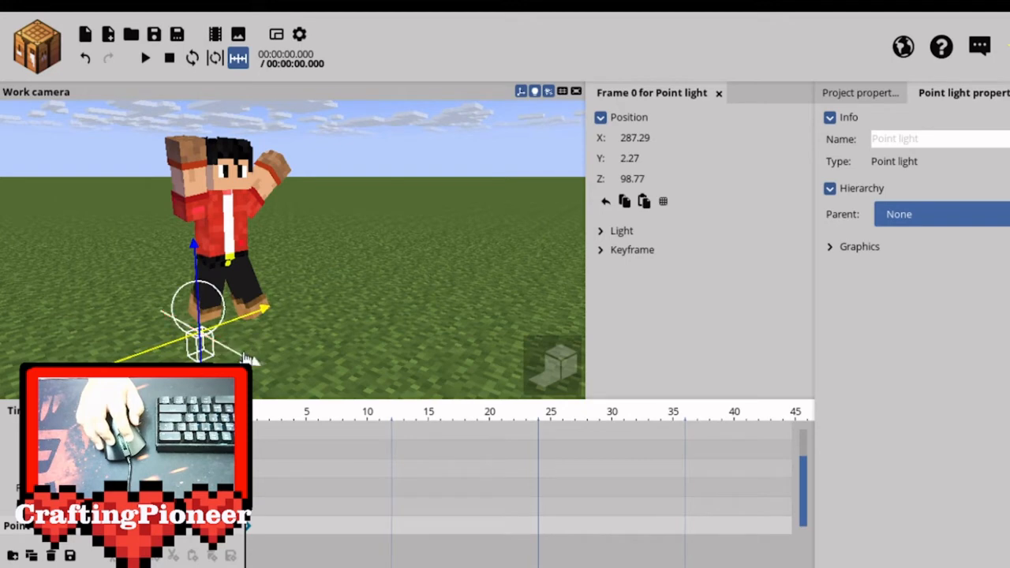
drag(221, 345, 235, 352)
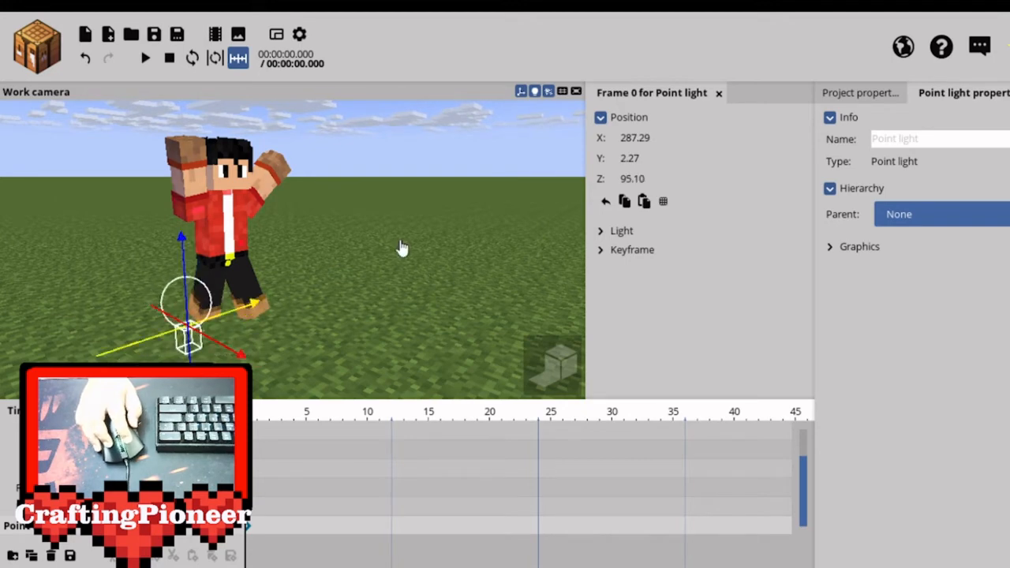
Examine the posed character and the nearby point light from several angles and distances.
drag(402, 249, 401, 209)
scroll(402, 249, up, 2)
mouse_move(348, 286)
right_down()
mouse_move(341, 304)
mouse_move(338, 277)
mouse_move(344, 293)
right_up()
right_drag(293, 249, 292, 296)
right_drag(292, 250, 298, 255)
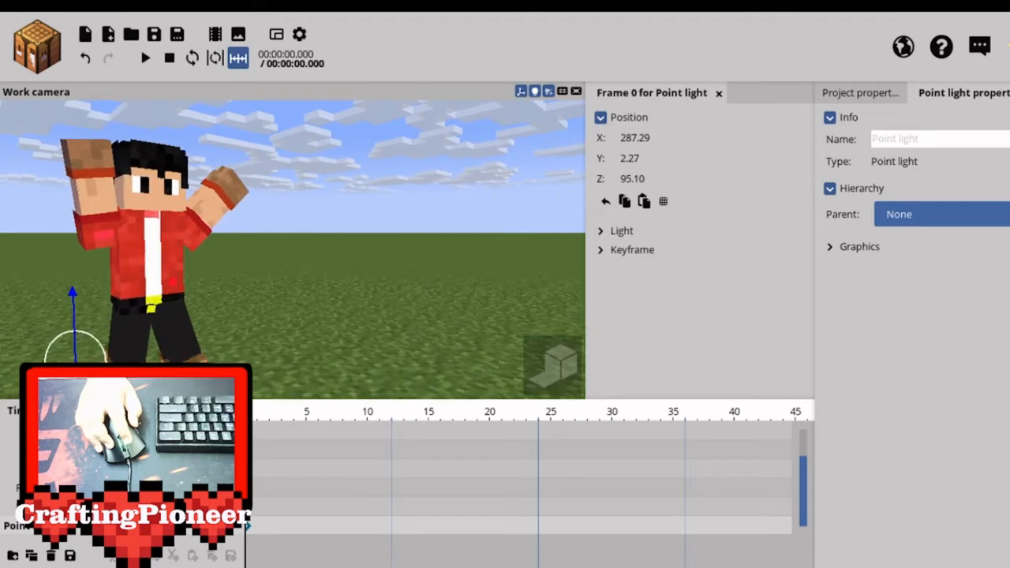
right_drag(293, 249, 281, 273)
scroll(293, 250, down, 3)
scroll(292, 250, up, 3)
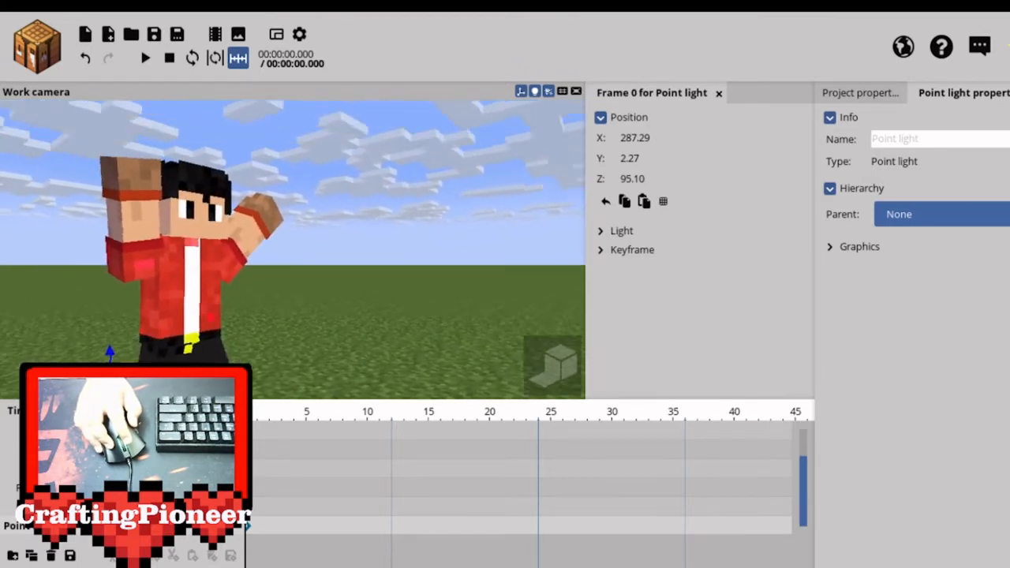
scroll(293, 250, down, 3)
drag(293, 249, 395, 232)
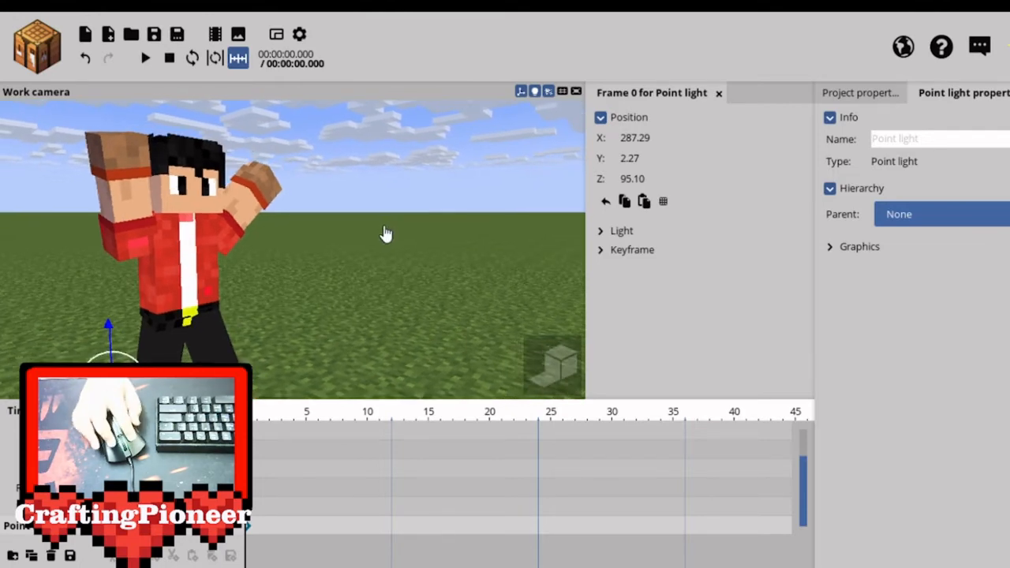
right_drag(386, 235, 390, 236)
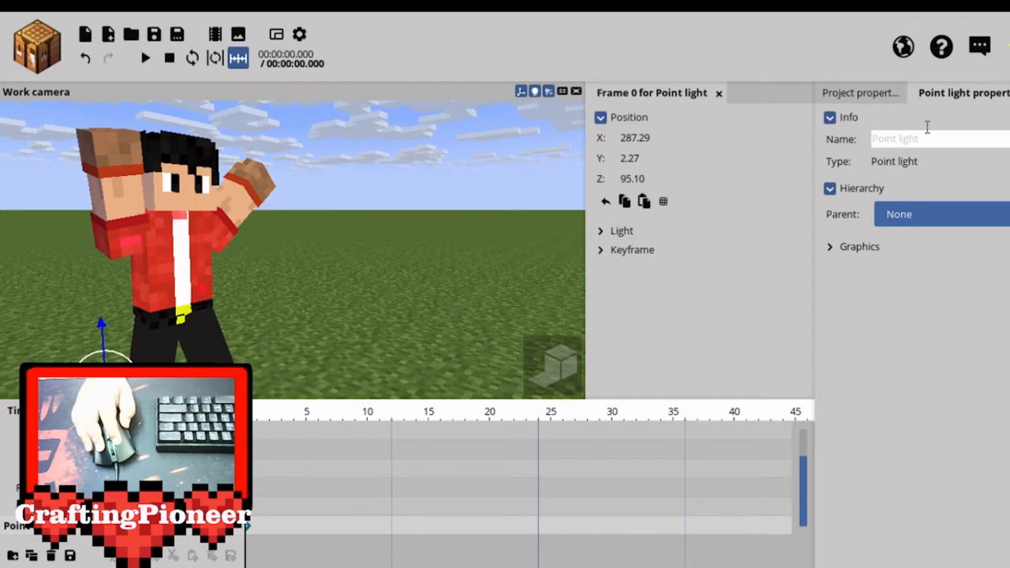
Hide the clouds and the ground in the project's background settings, leaving only the plain sky.
click(463, 149)
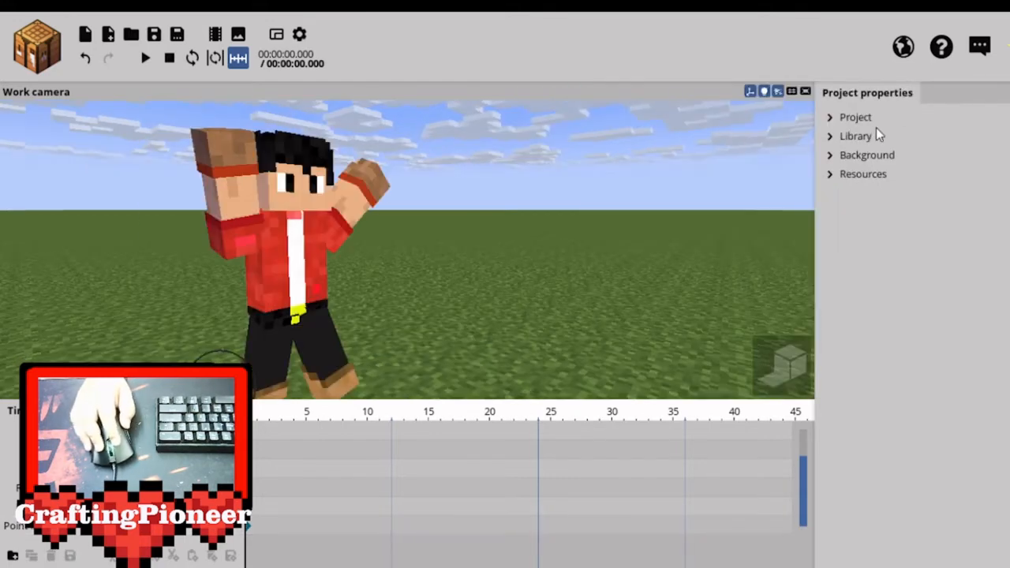
click(850, 157)
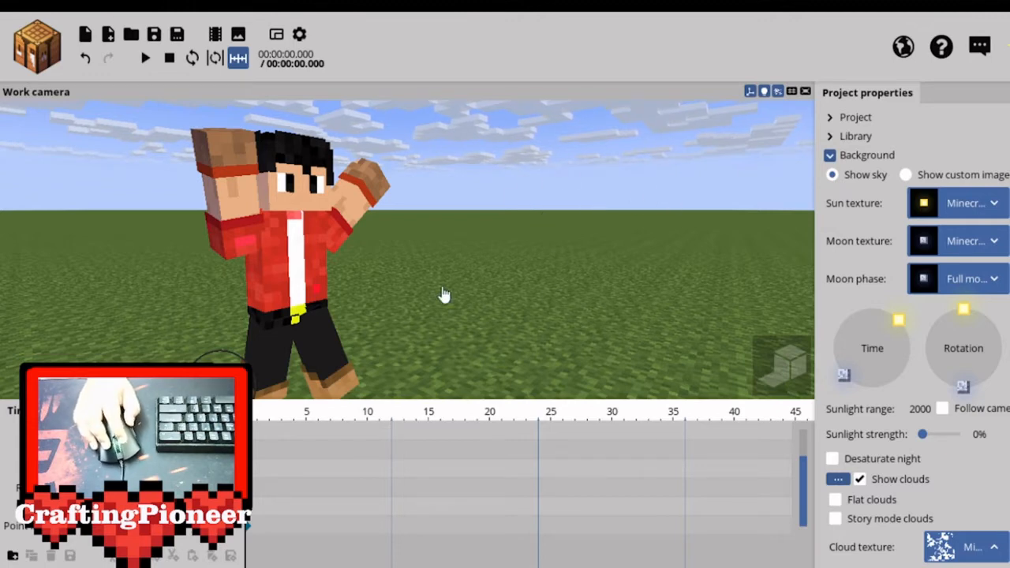
click(860, 480)
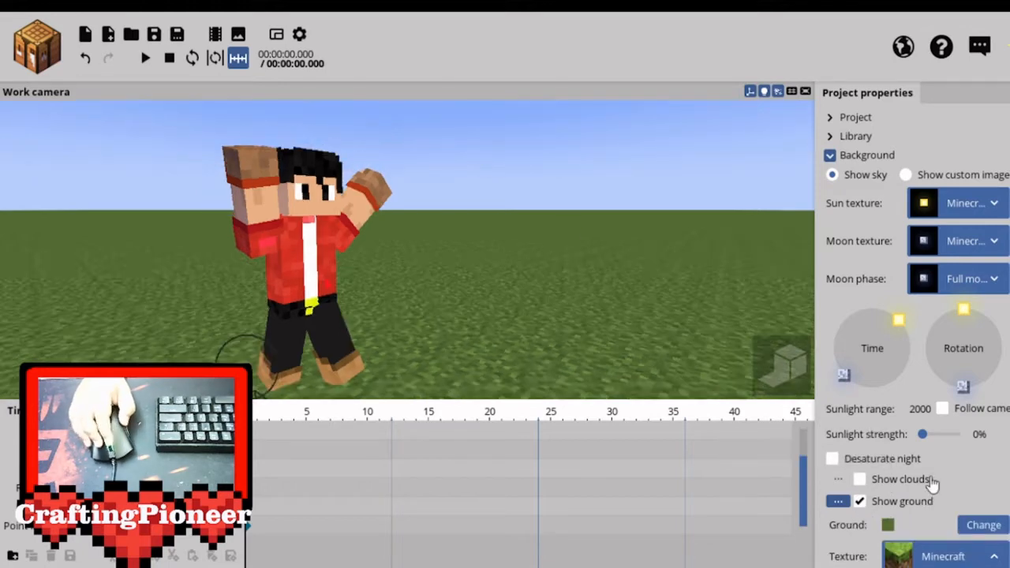
scroll(702, 395, up, 3)
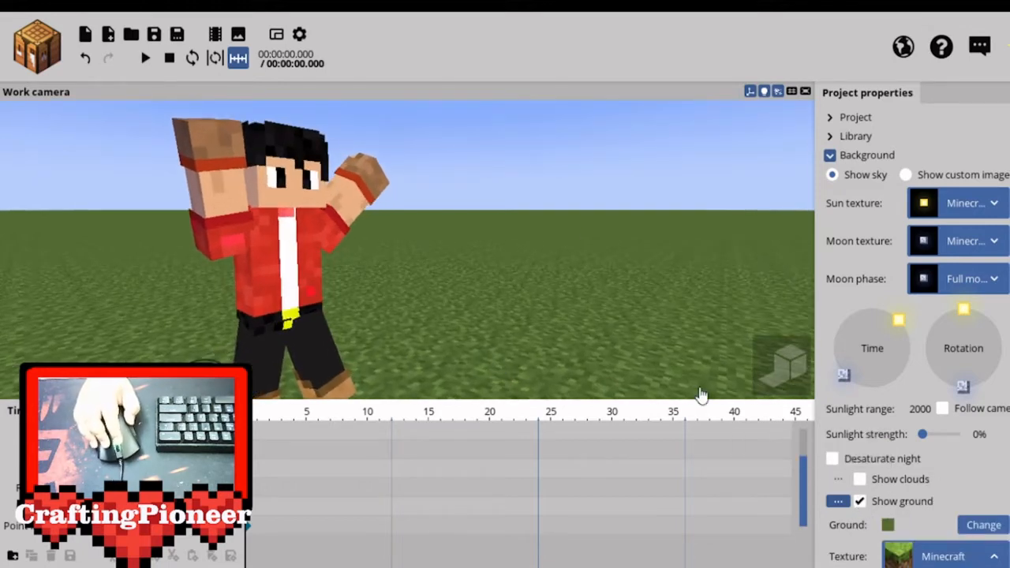
click(889, 507)
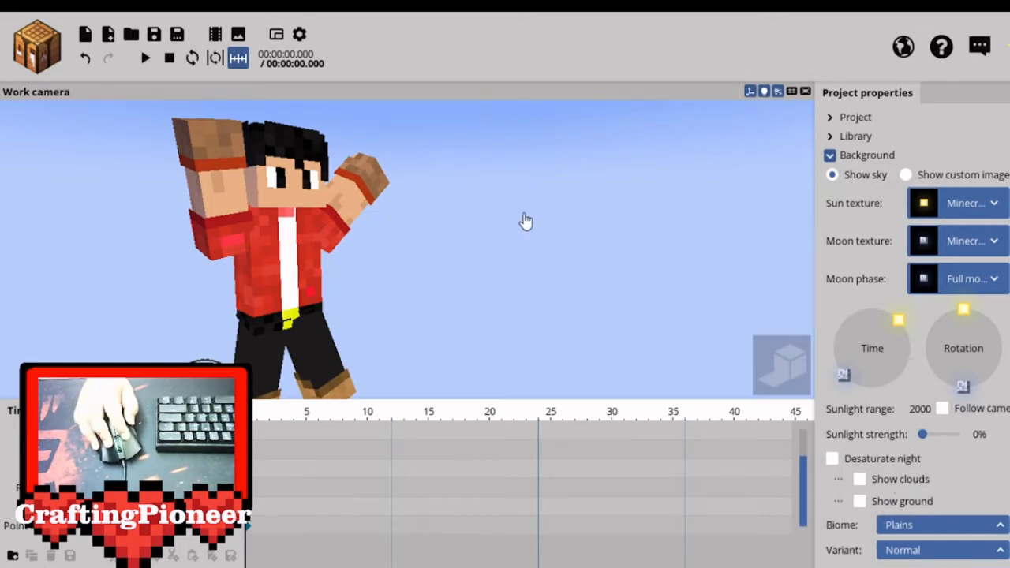
Export the character as an HD 720p (1280x720) image with the background removed and high quality rendering.
drag(524, 212, 527, 220)
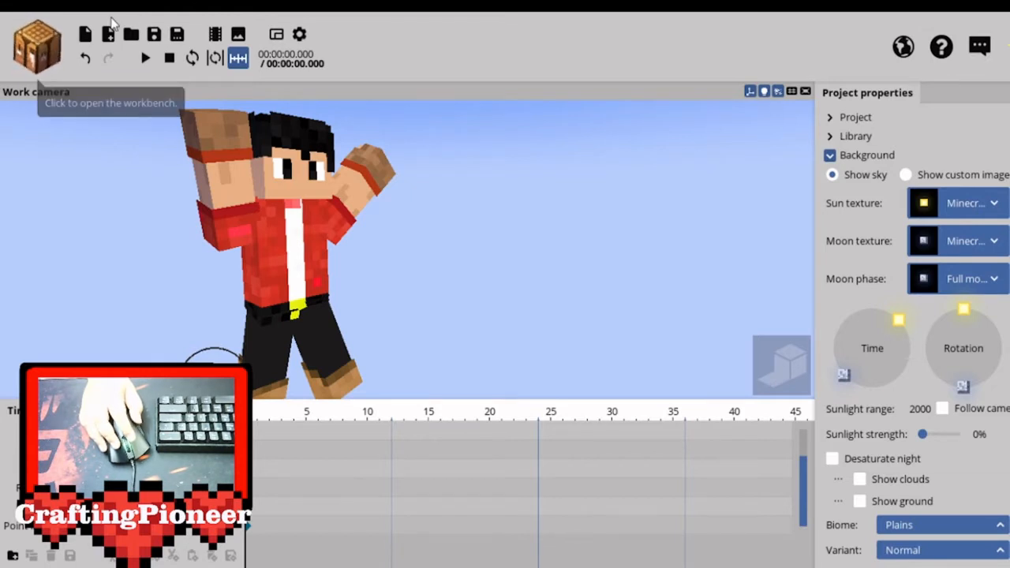
click(238, 35)
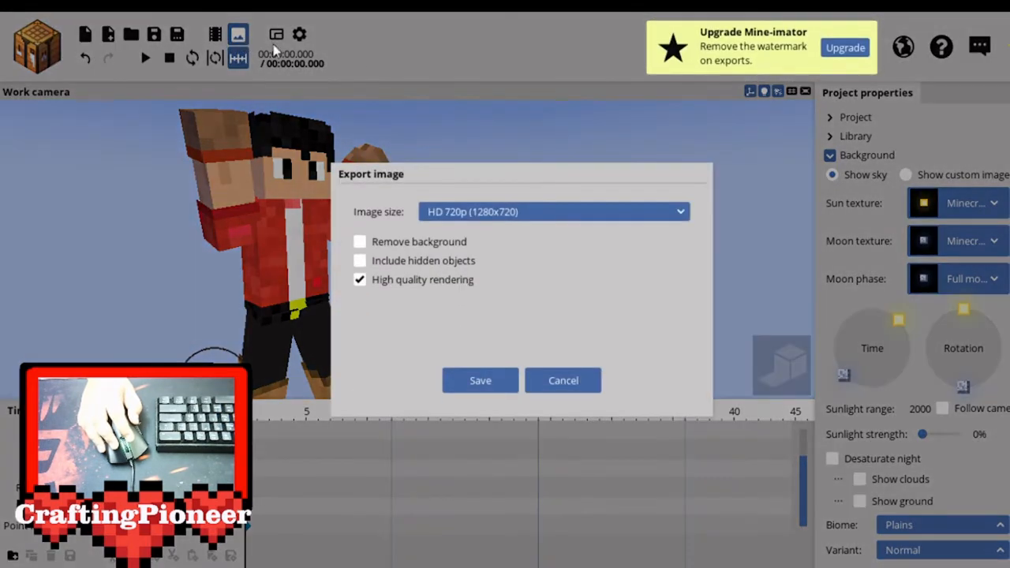
click(362, 243)
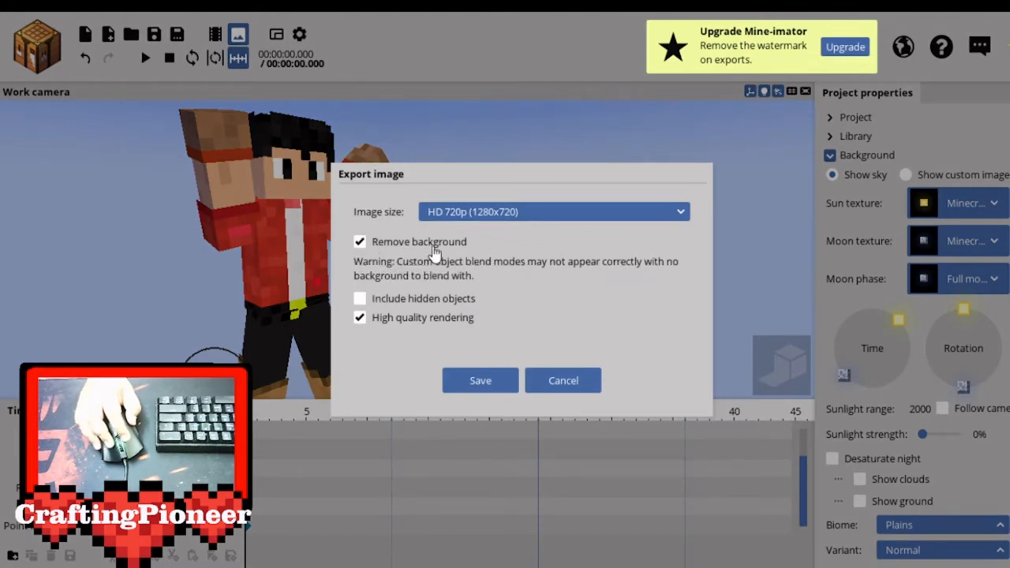
click(551, 215)
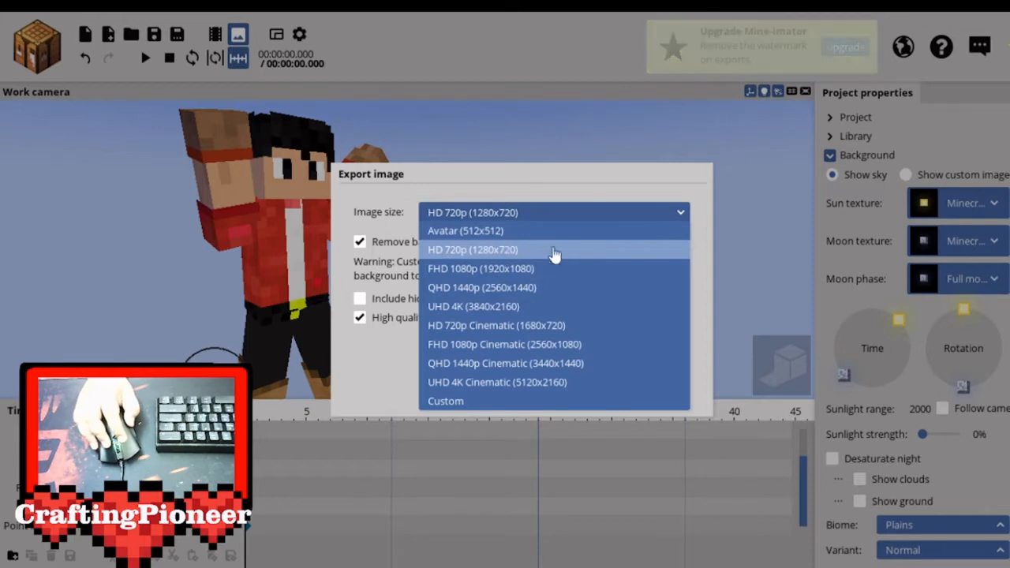
click(386, 377)
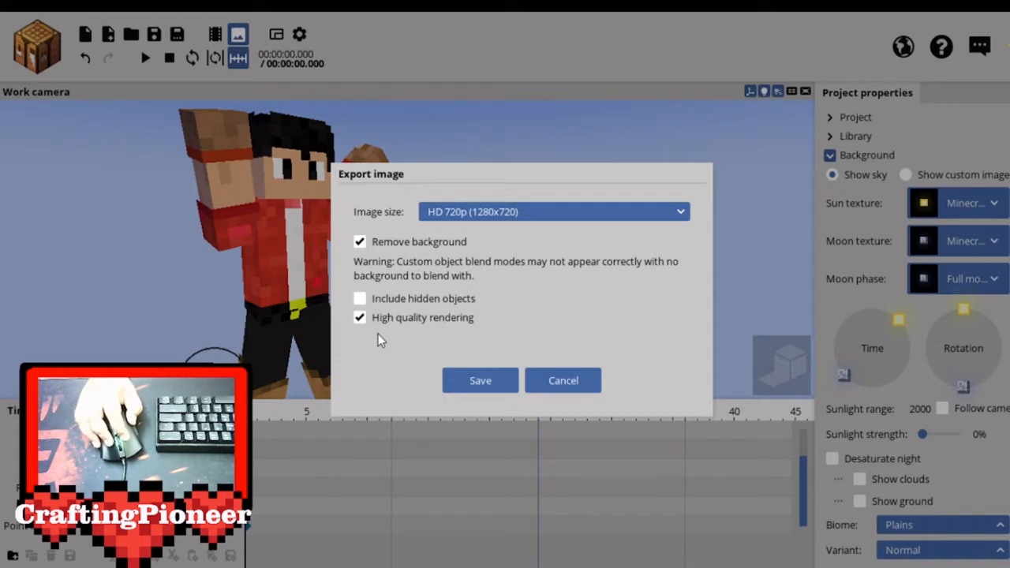
click(481, 382)
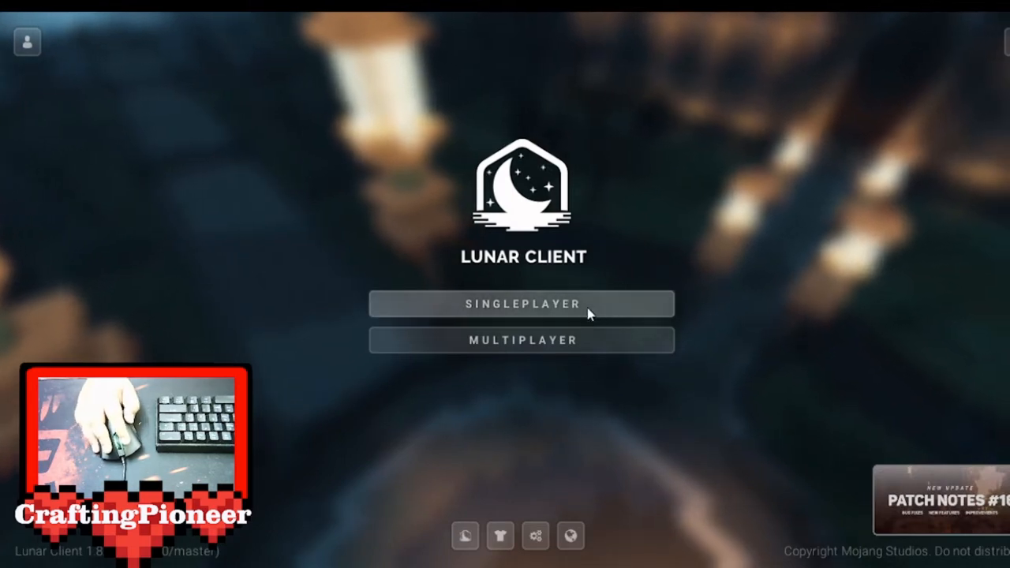
Switch to Lunar Client and join the multiplayer entry "Minecraft Server".
click(544, 347)
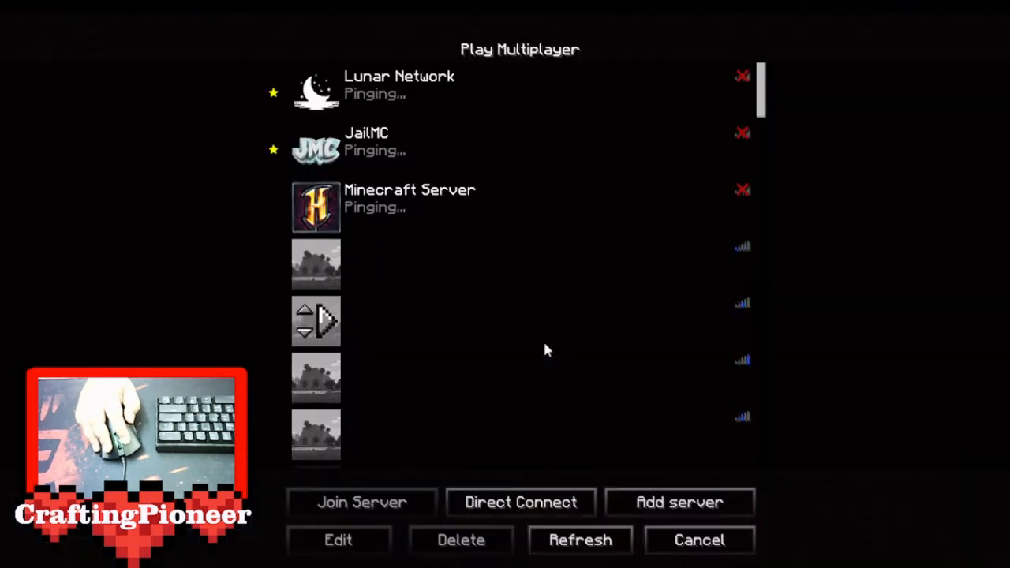
click(324, 218)
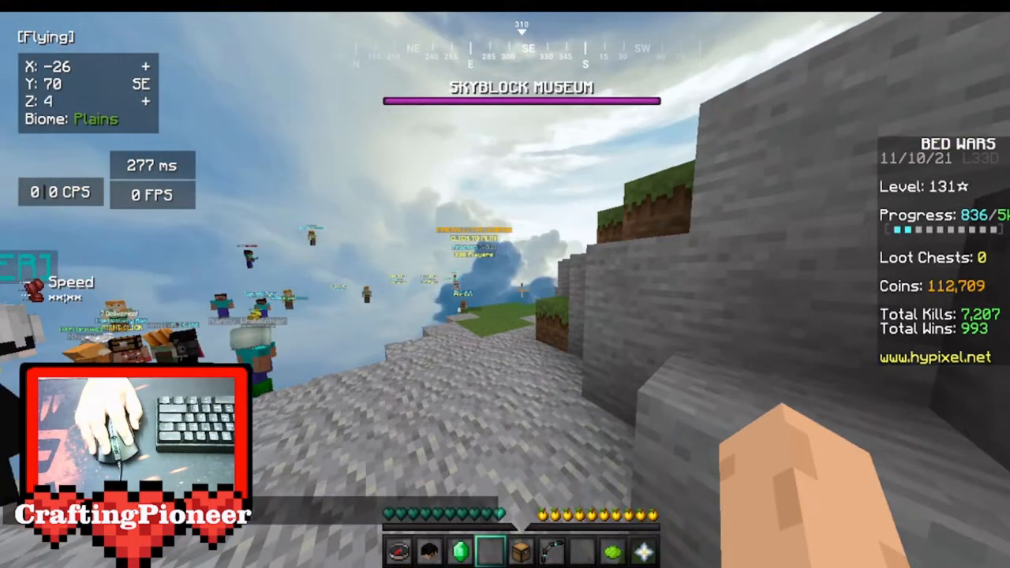
Fly up around the Bed Wars lobby to find a high viewpoint overlooking its islands and buildings.
key(w)
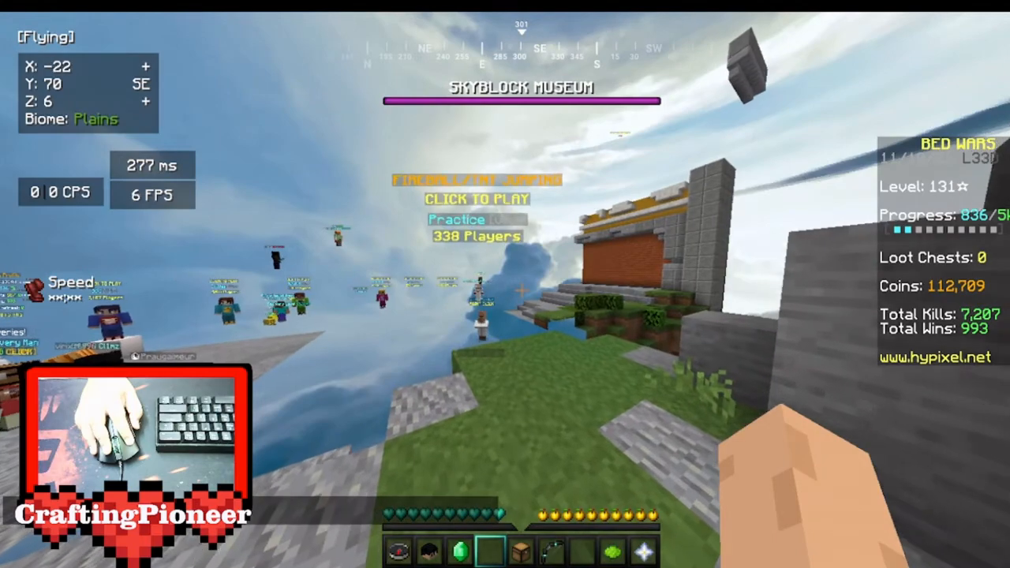
key(w)
key(w)
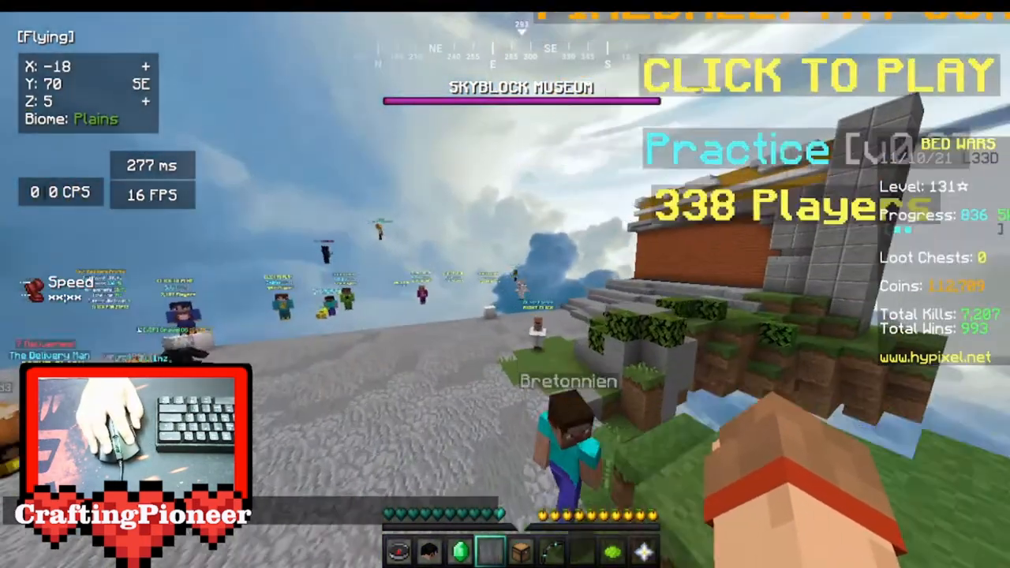
key(space)
key(w)
key(space)
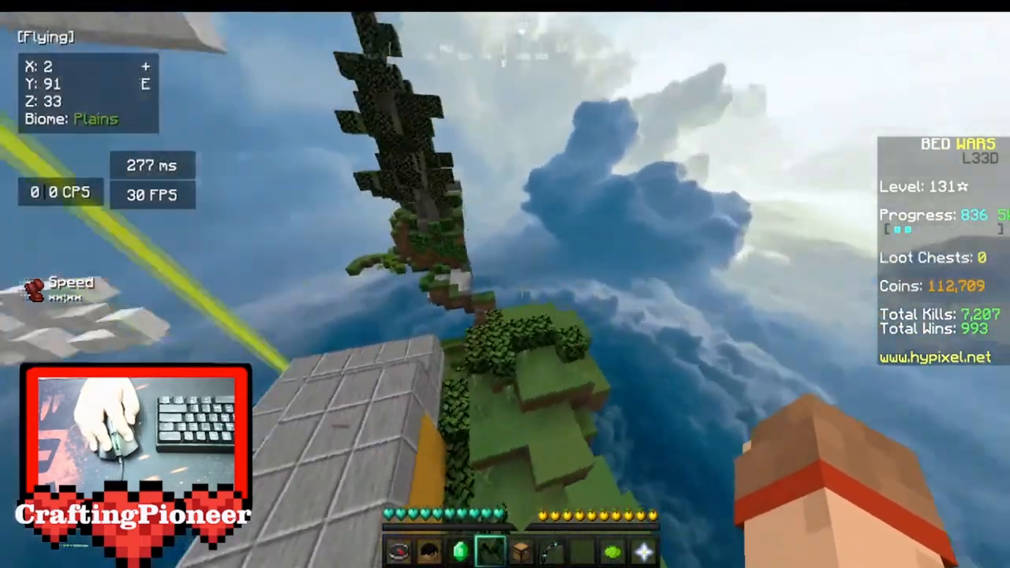
click(522, 292)
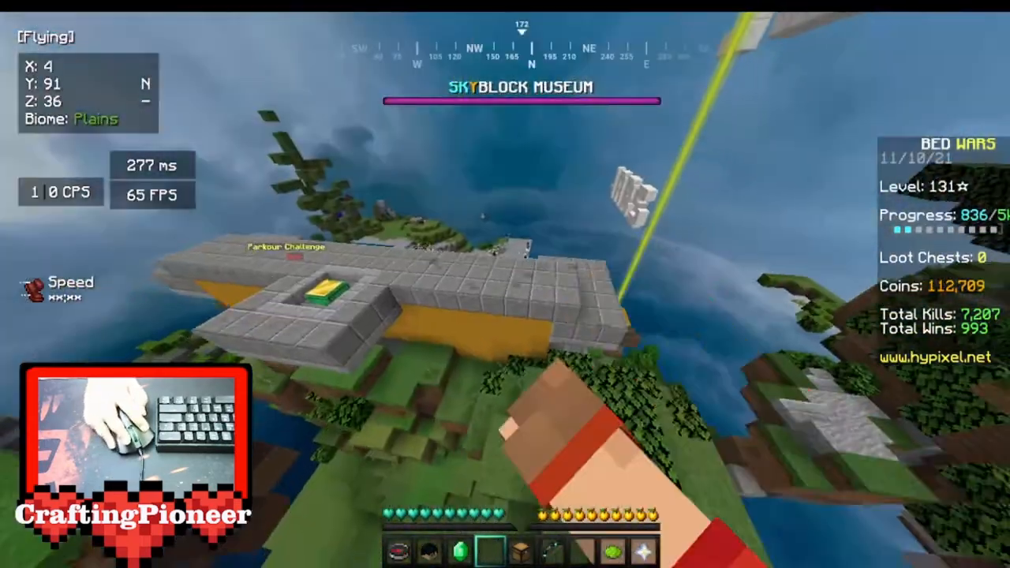
key(space)
key(w)
key(shift)
key(d)
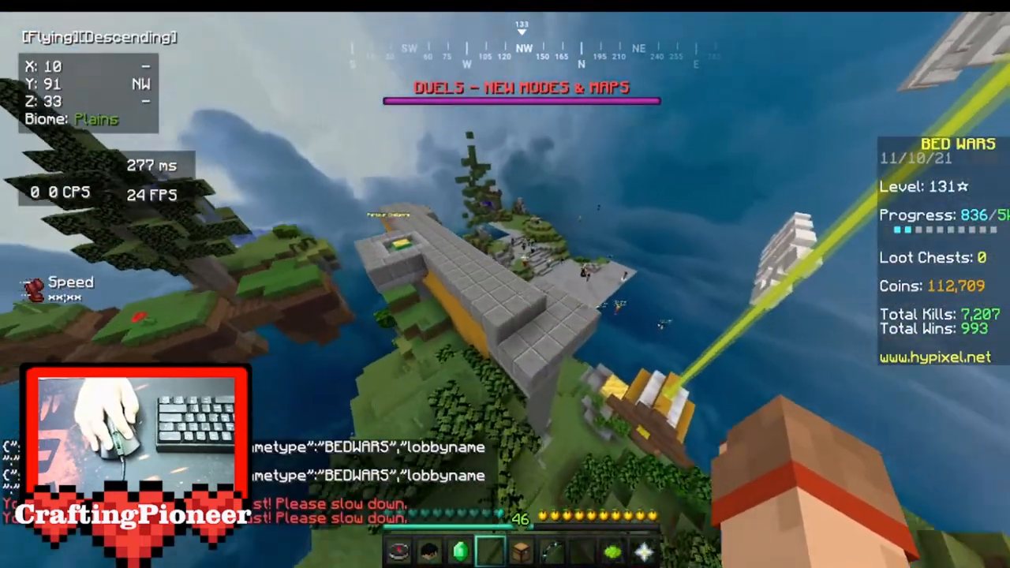
key(space)
key(w)
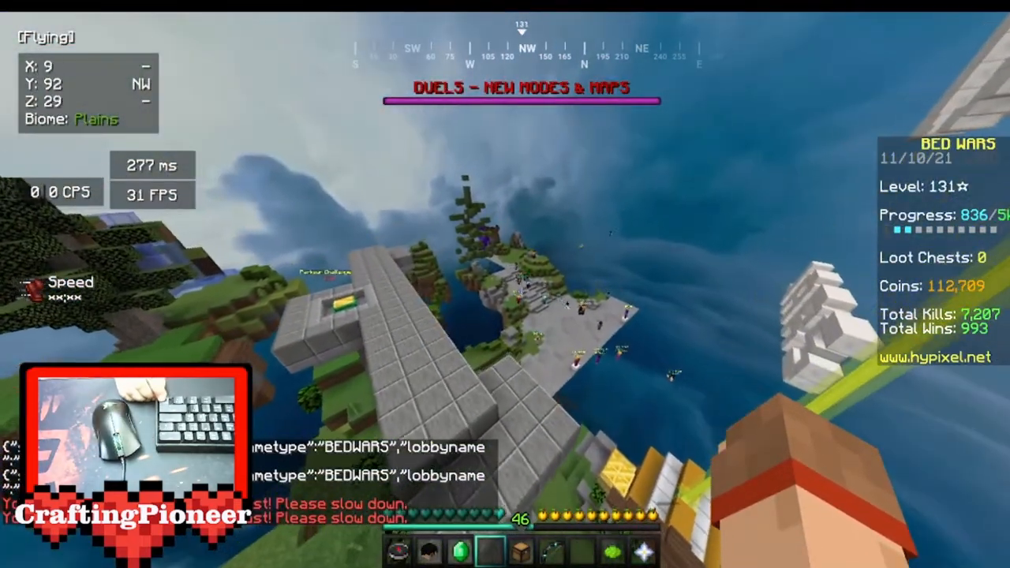
Capture a screenshot of the lobby with the HUD hidden, restore the HUD and check its entry in the chat.
key(F1)
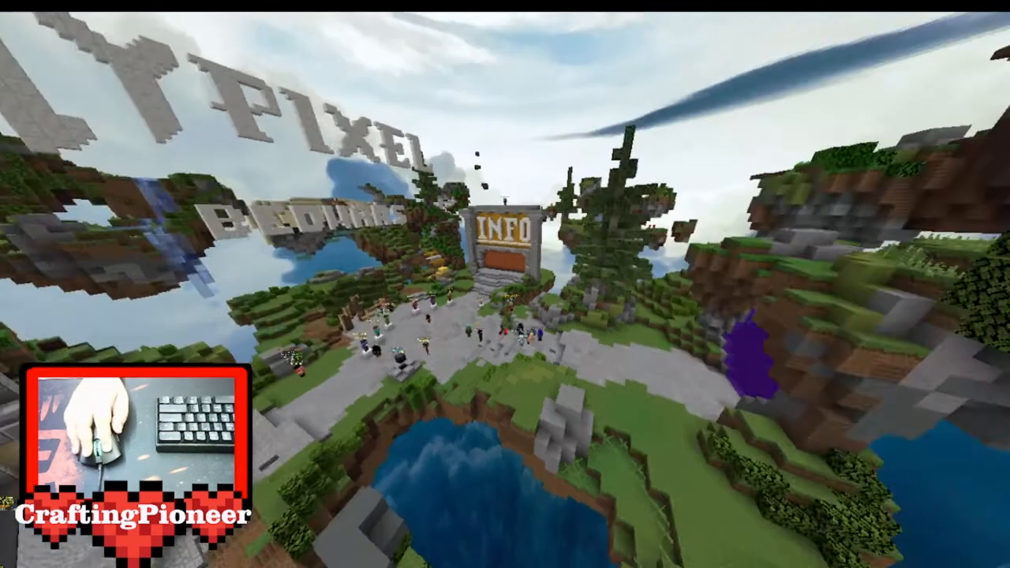
key(F1)
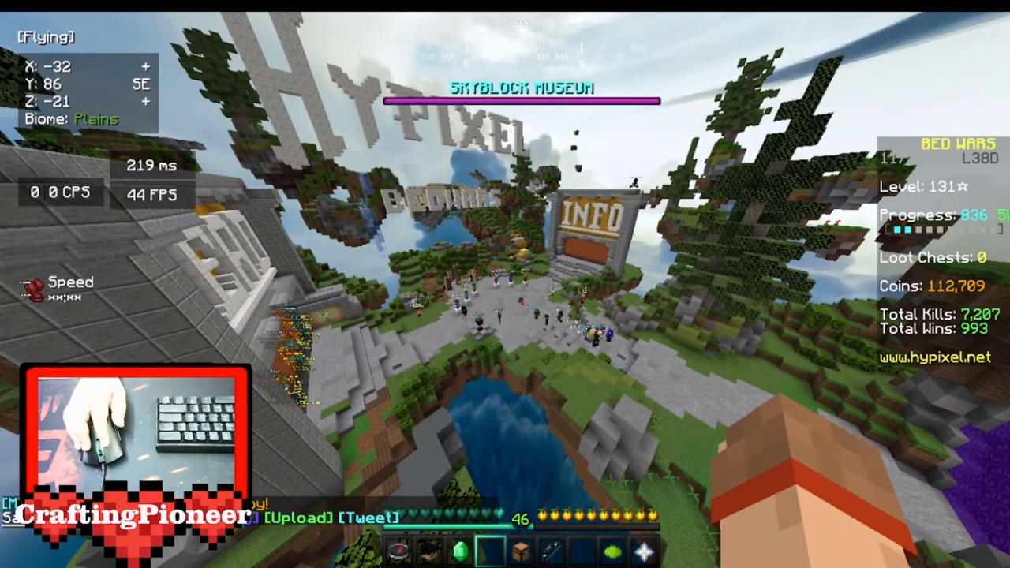
key(t)
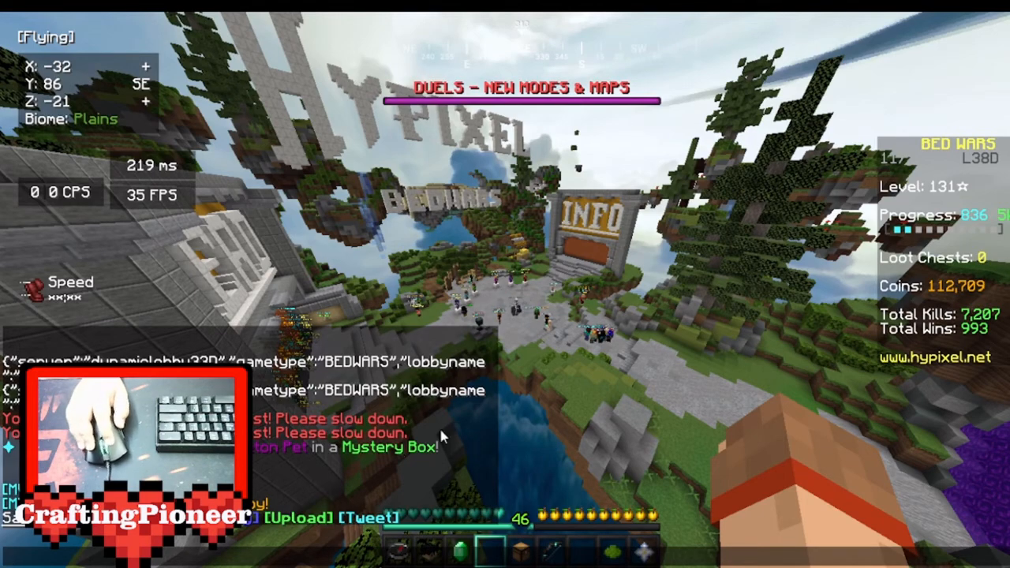
key(Escape)
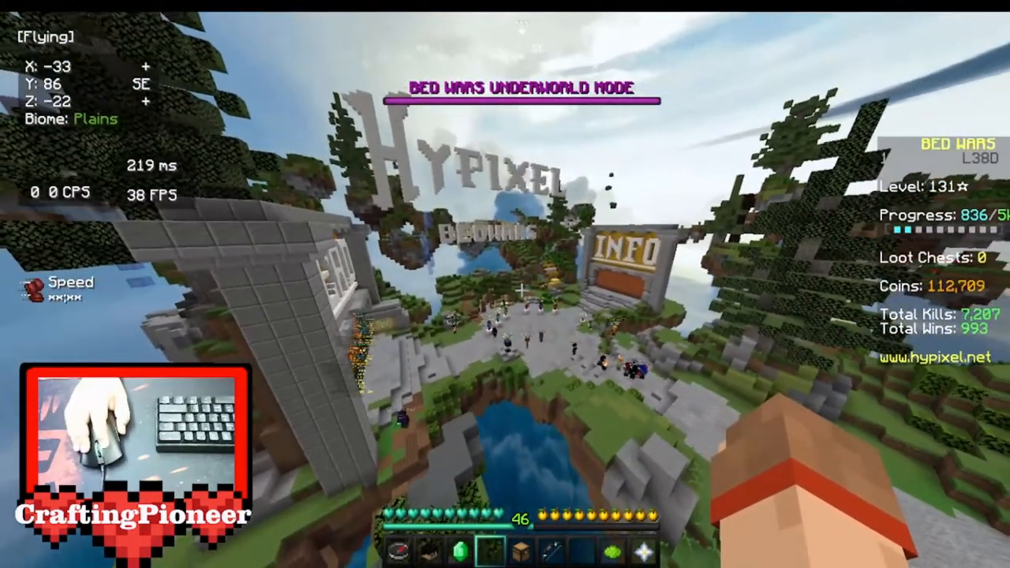
key(s)
key(space)
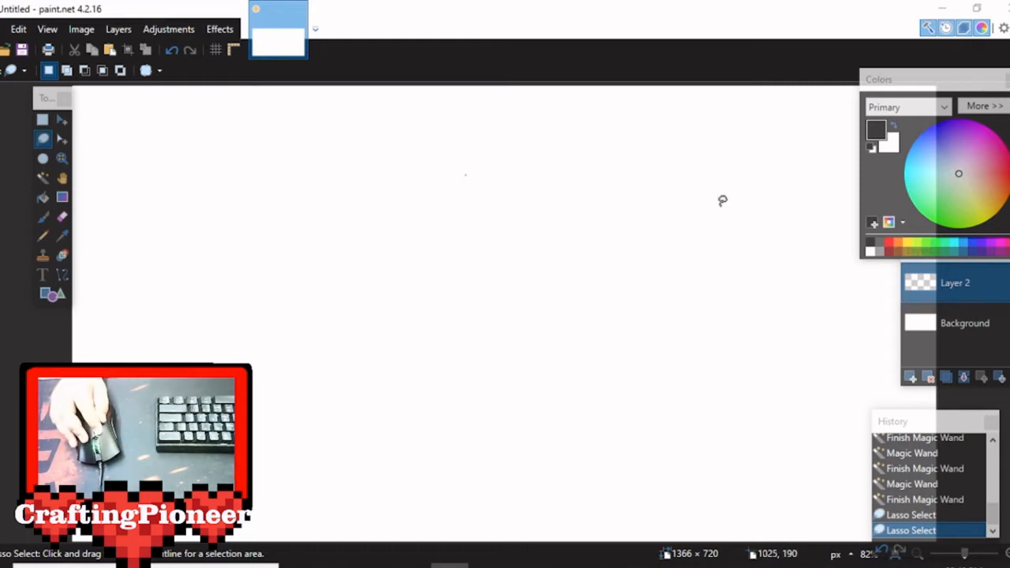
Open the %appdata% folder through the Windows Run dialog and go to .minecraft\screenshots.
click(62, 119)
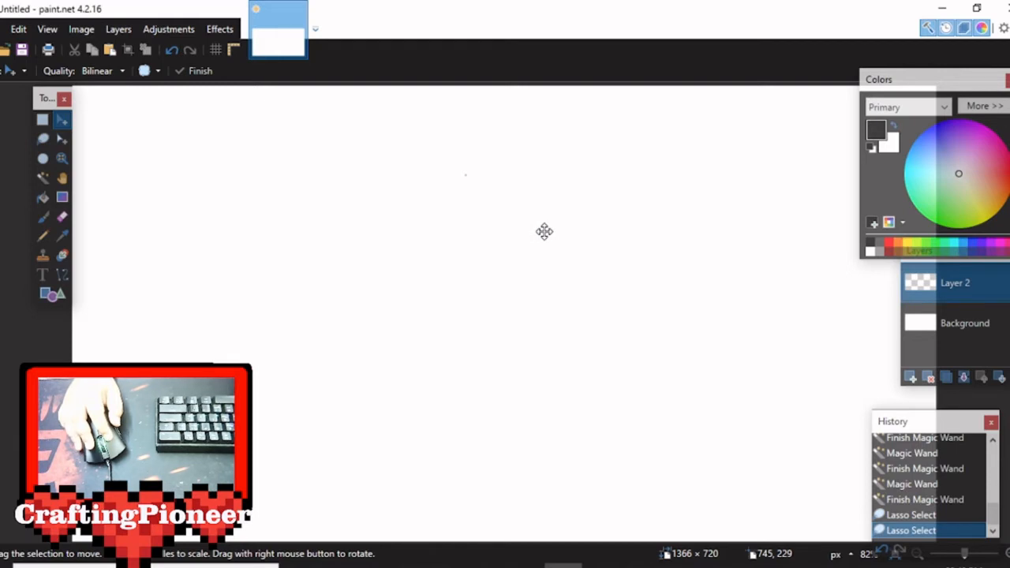
key(super+r)
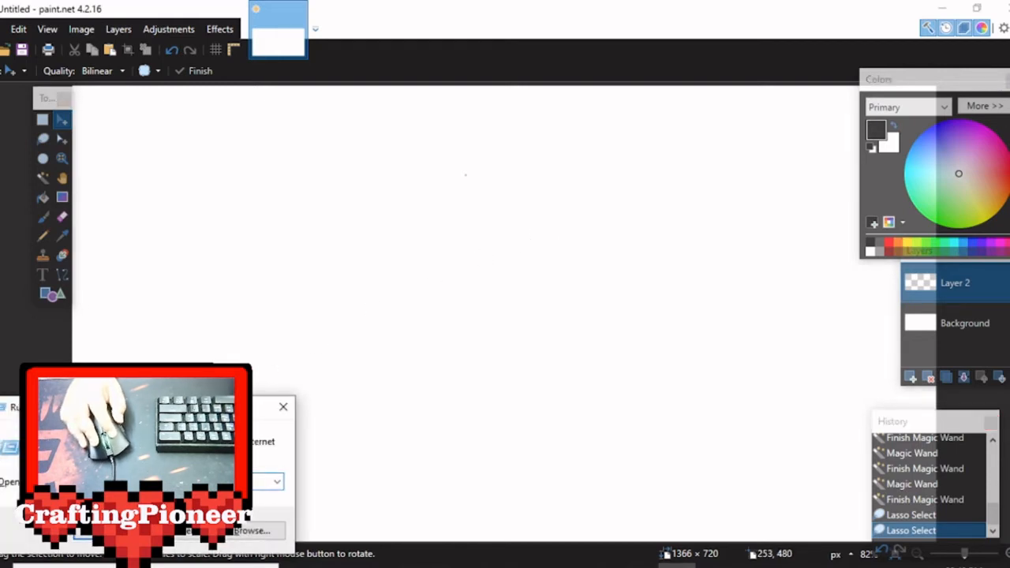
drag(220, 408, 646, 190)
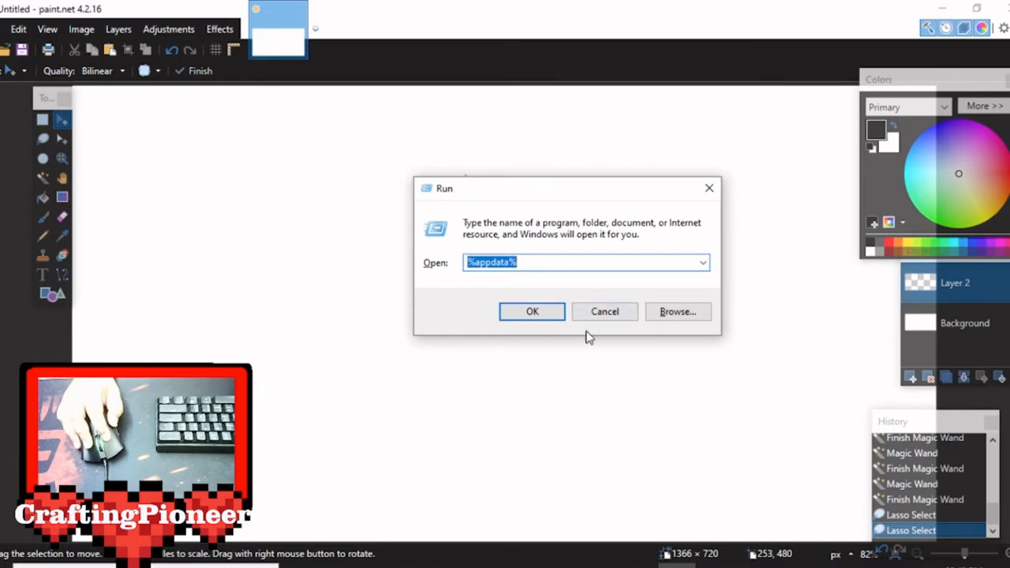
click(533, 312)
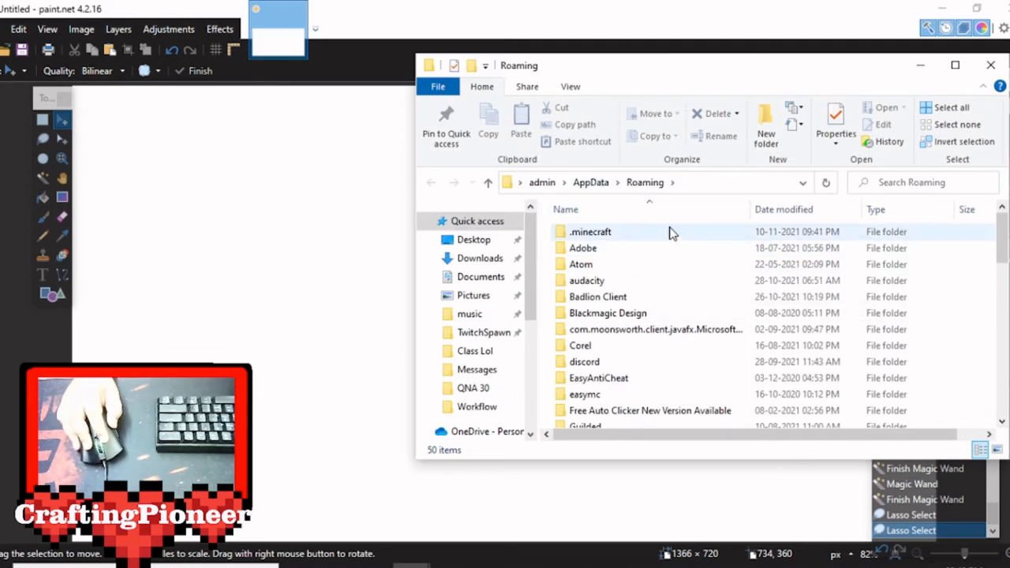
double_click(592, 232)
click(956, 65)
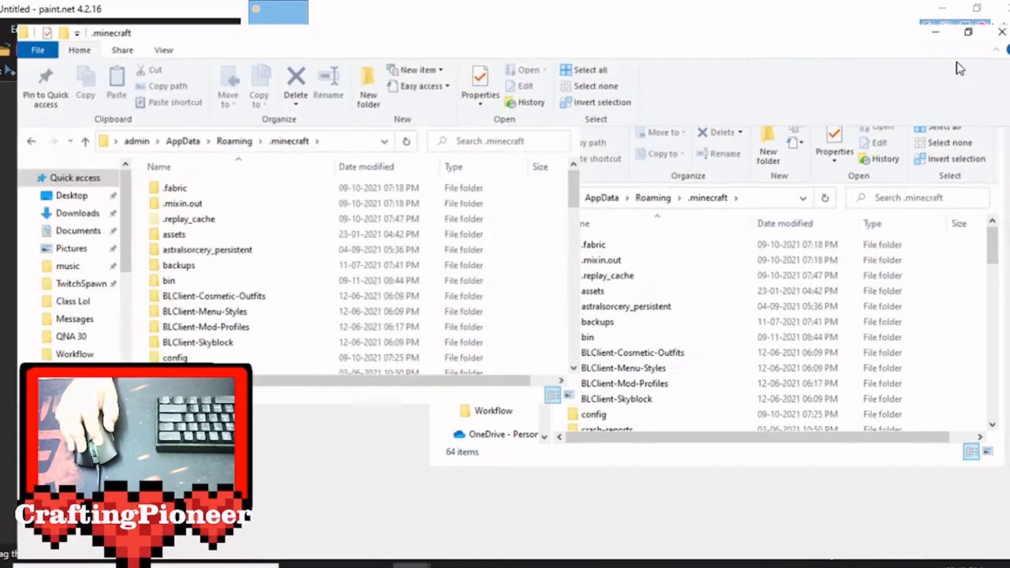
scroll(294, 236, down, 4)
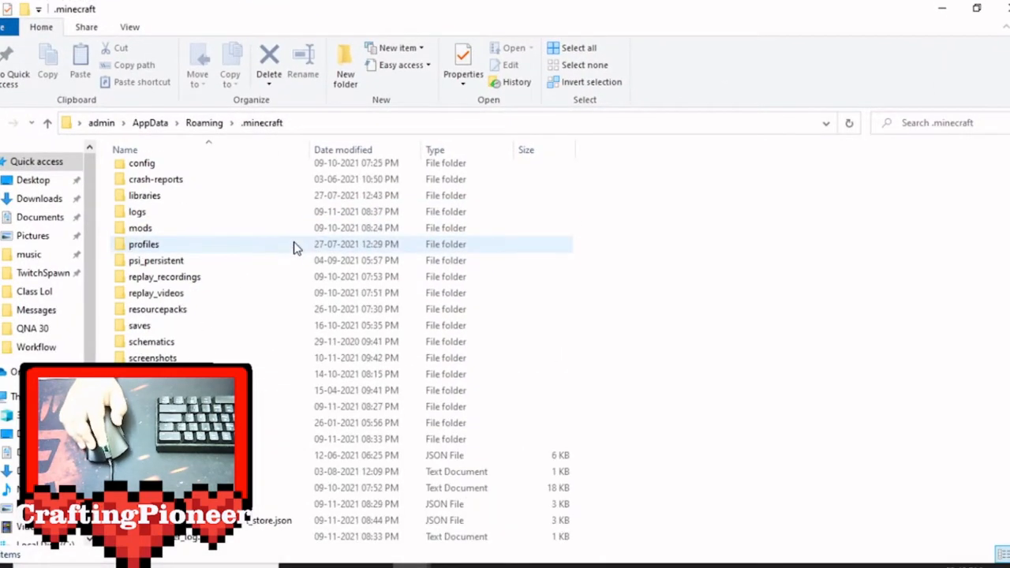
click(190, 358)
double_click(193, 358)
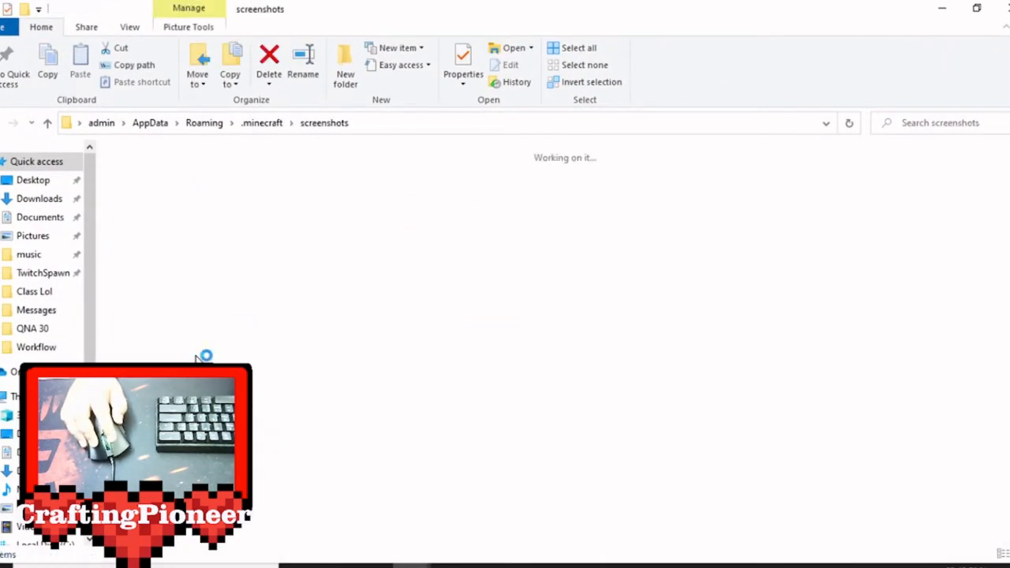
Find the lobby screenshot 2021-11-10_21.42.50.png in the folder and add it as a new layer to the paint.net image.
scroll(739, 369, down, 15)
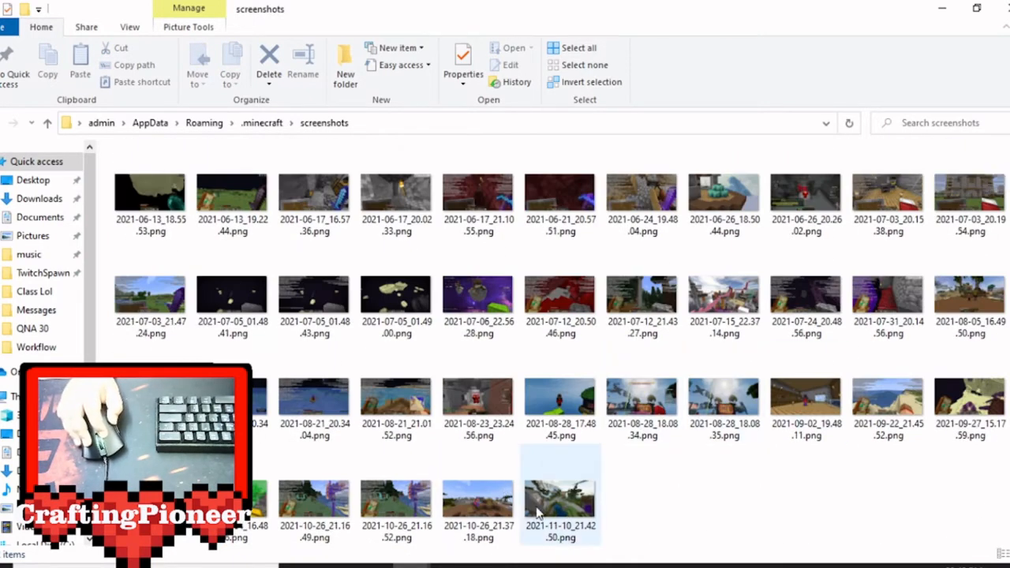
double_click(772, 13)
scroll(734, 320, down, 8)
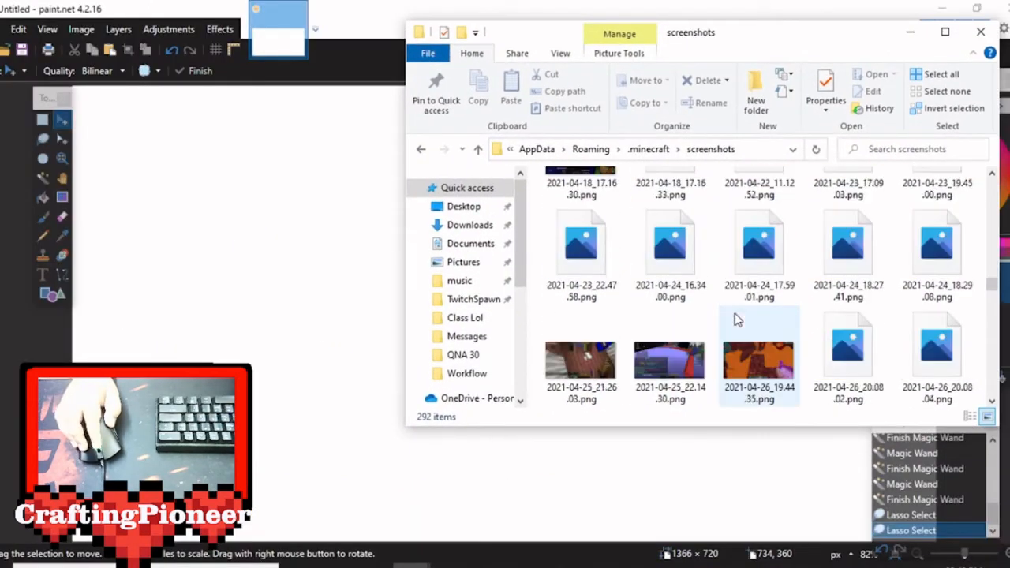
scroll(734, 320, down, 10)
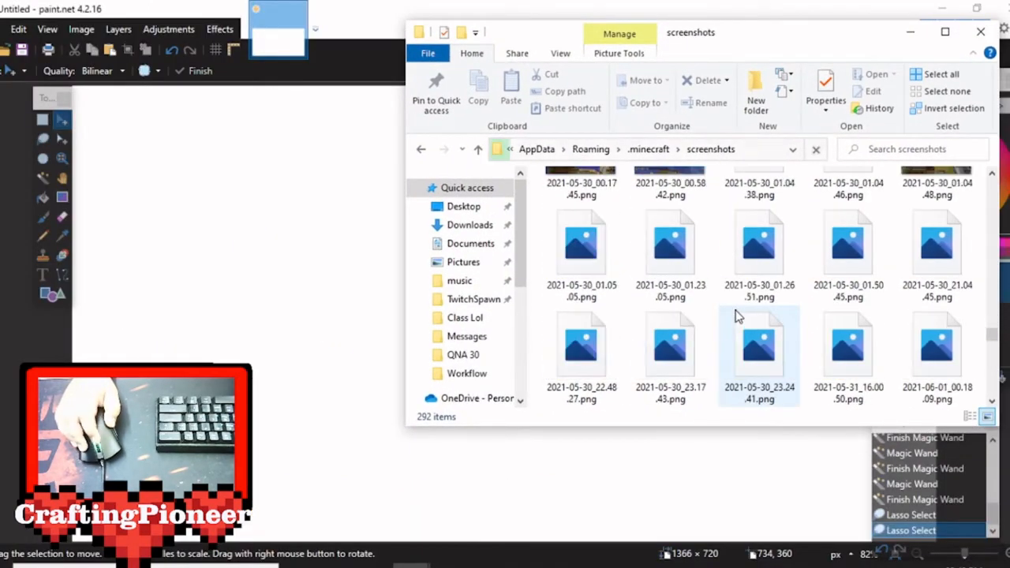
scroll(737, 315, down, 10)
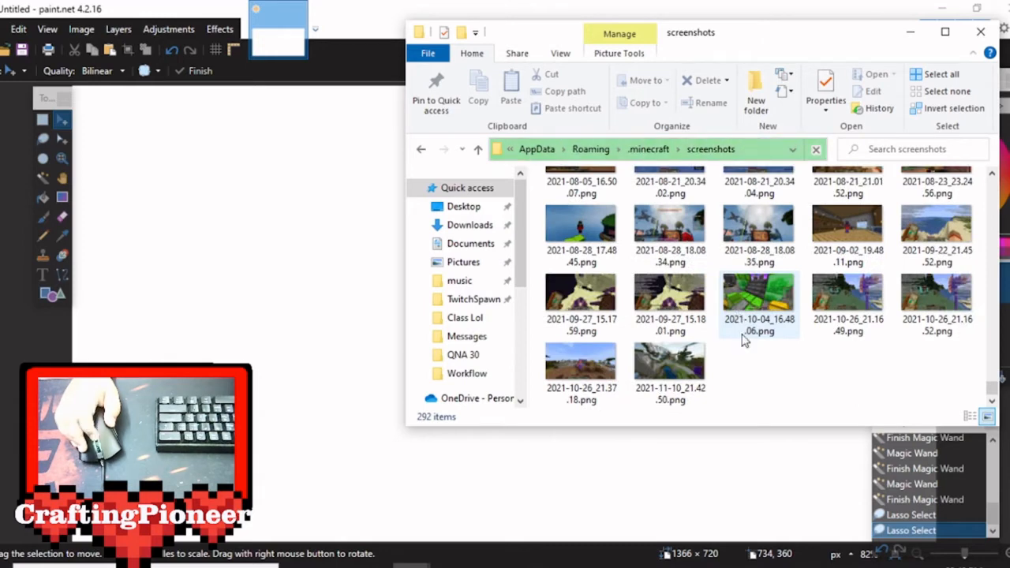
click(669, 375)
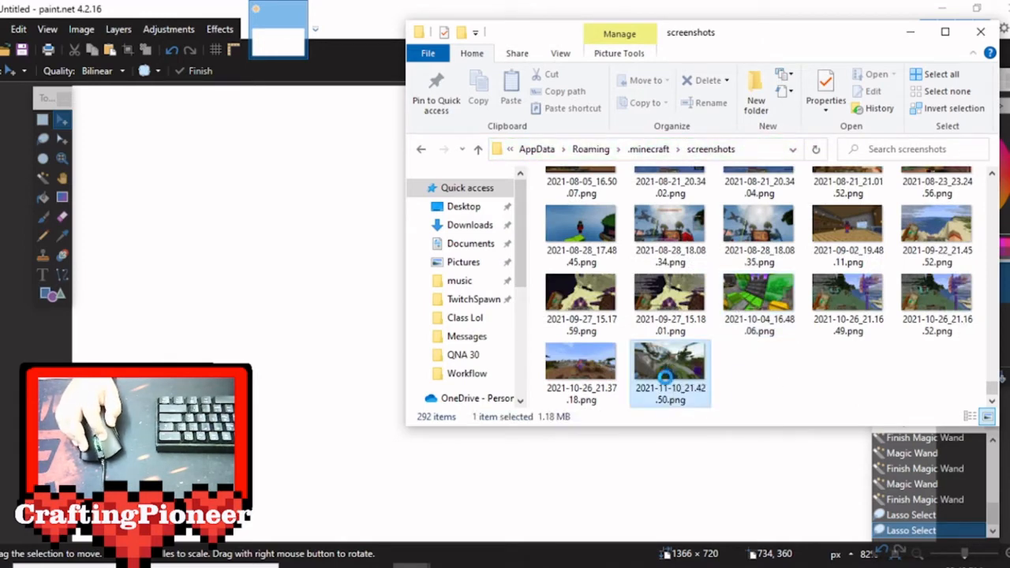
mouse_move(686, 404)
mouse_down()
mouse_move(676, 416)
mouse_move(256, 402)
mouse_move(224, 322)
mouse_up()
click(456, 344)
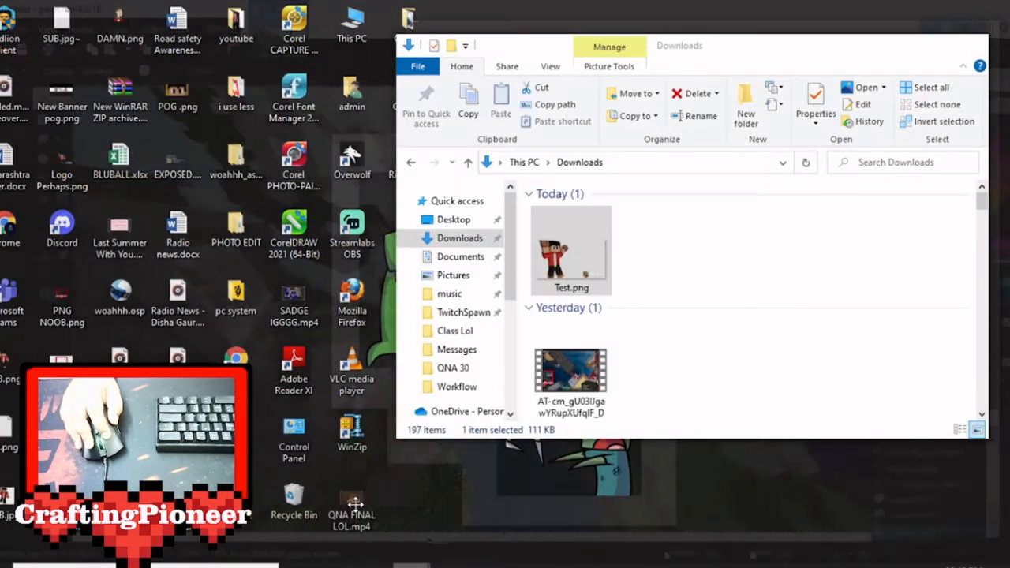
Add Test.png from the Downloads folder to the current image as a new layer.
click(339, 505)
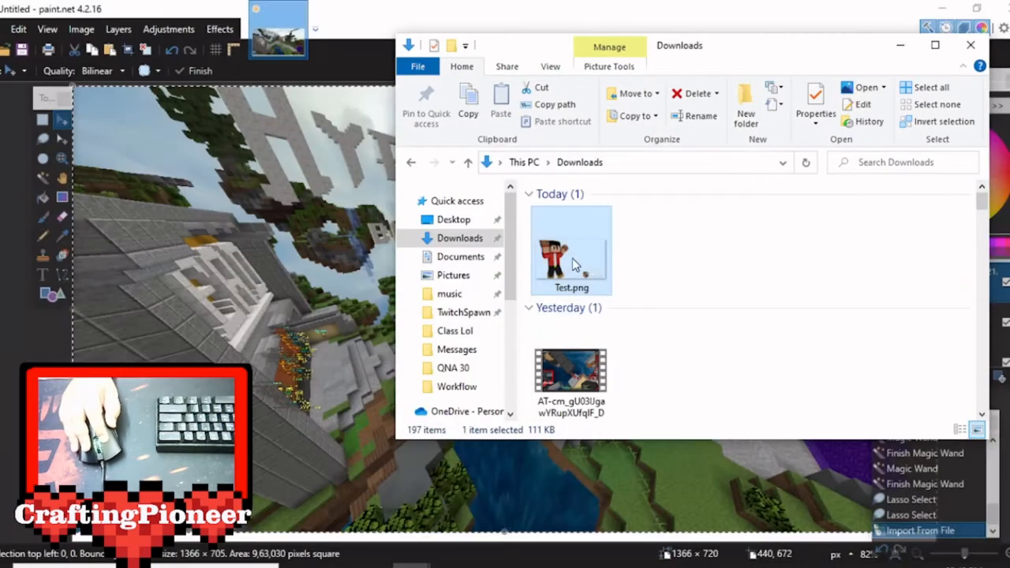
mouse_move(605, 266)
mouse_down()
mouse_move(677, 279)
mouse_move(271, 270)
mouse_up()
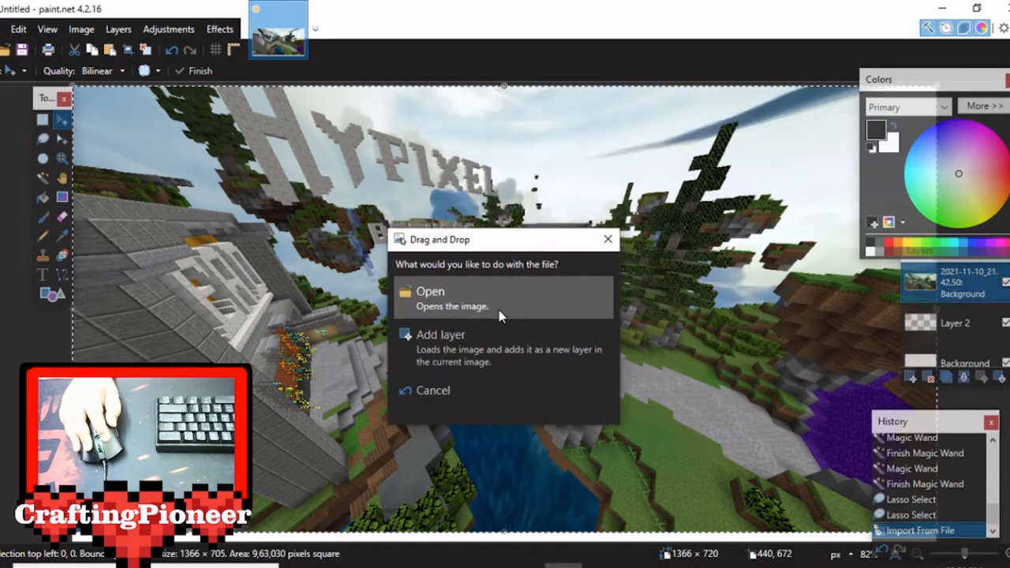
click(484, 339)
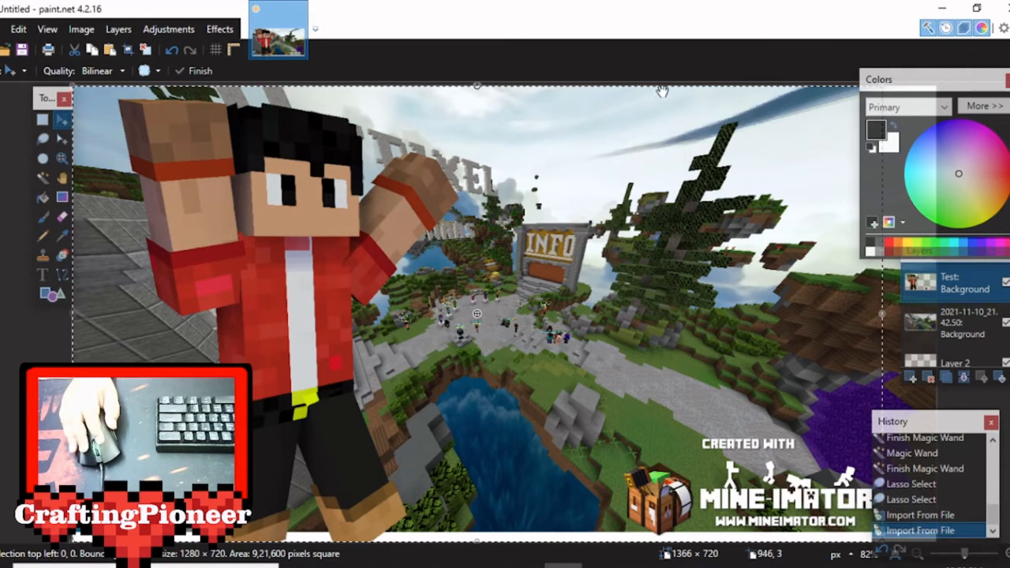
Scale the character layer down to about 1156 × 668 px, place it slightly past the canvas's upper-left corner, and deselect it.
drag(920, 86, 698, 62)
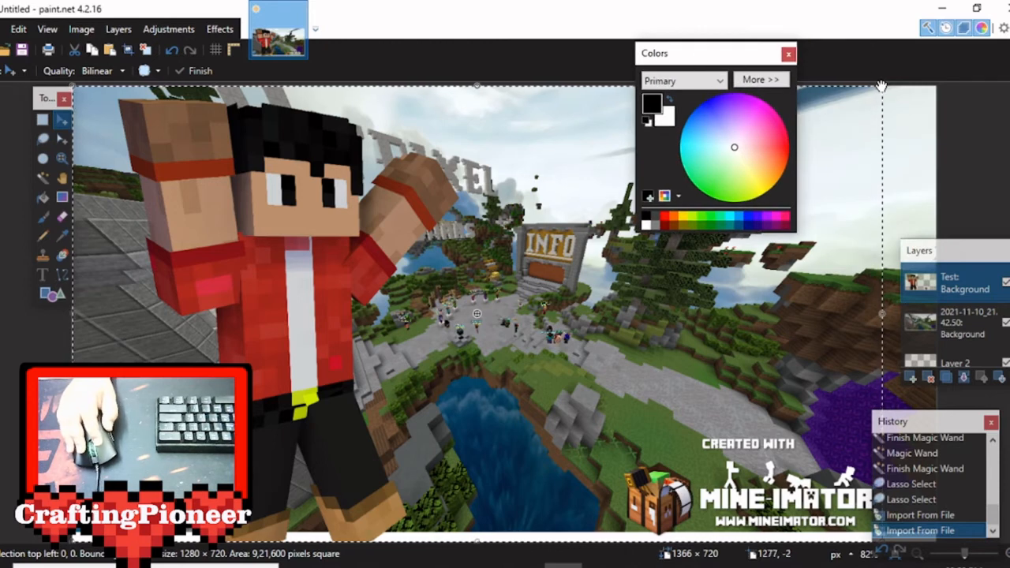
drag(879, 87, 799, 122)
drag(540, 263, 520, 248)
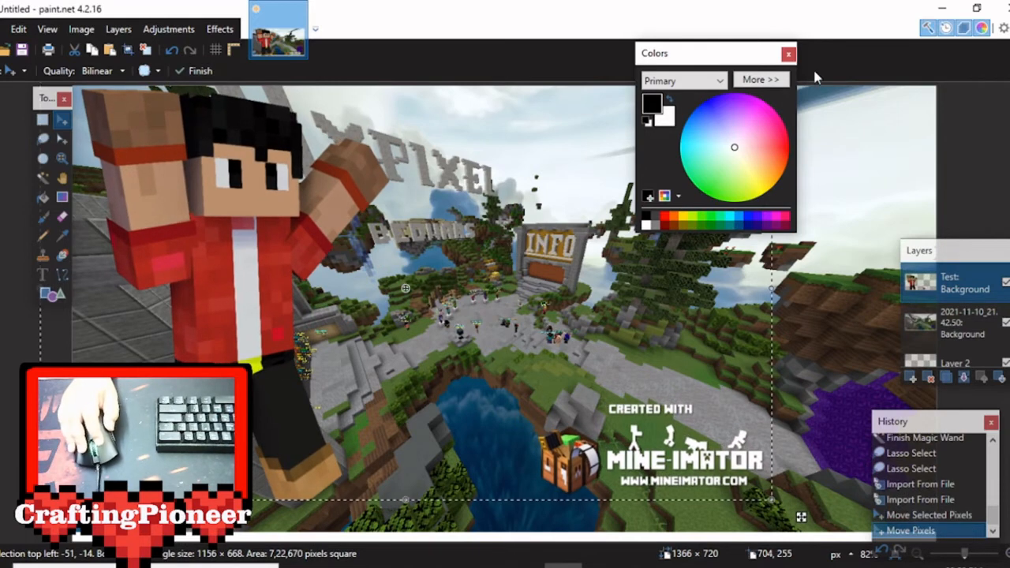
drag(741, 59, 951, 65)
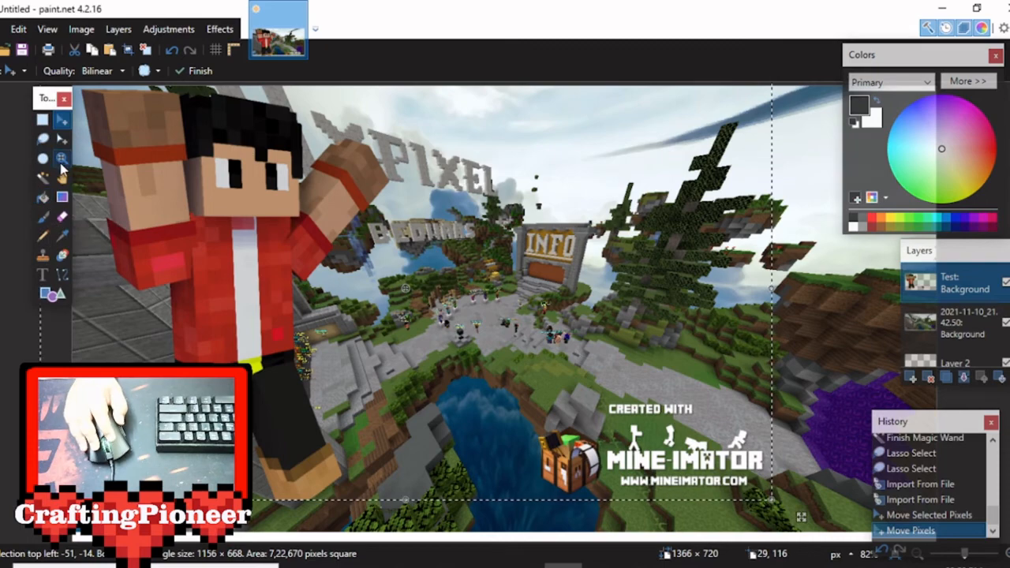
click(43, 139)
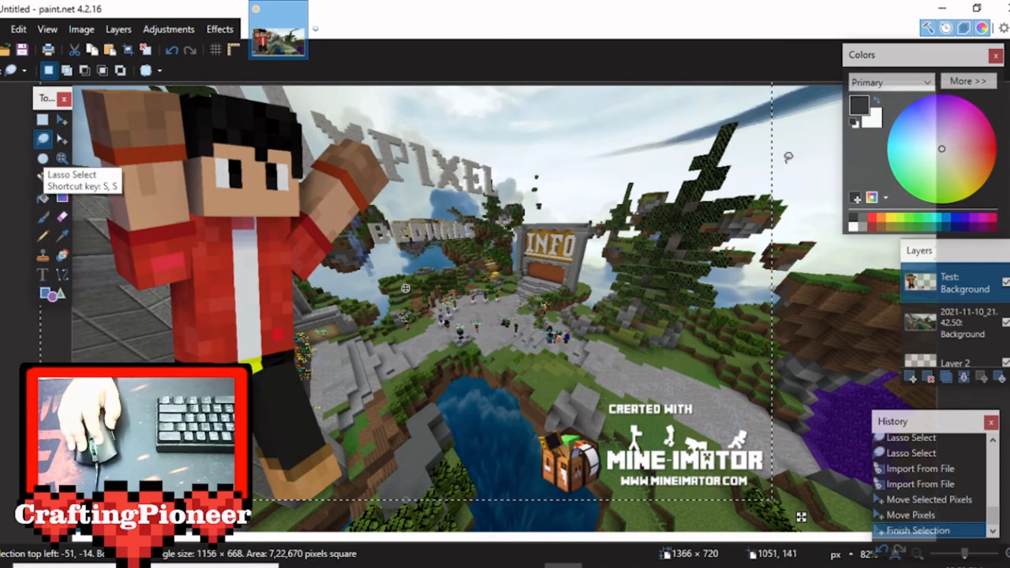
click(111, 104)
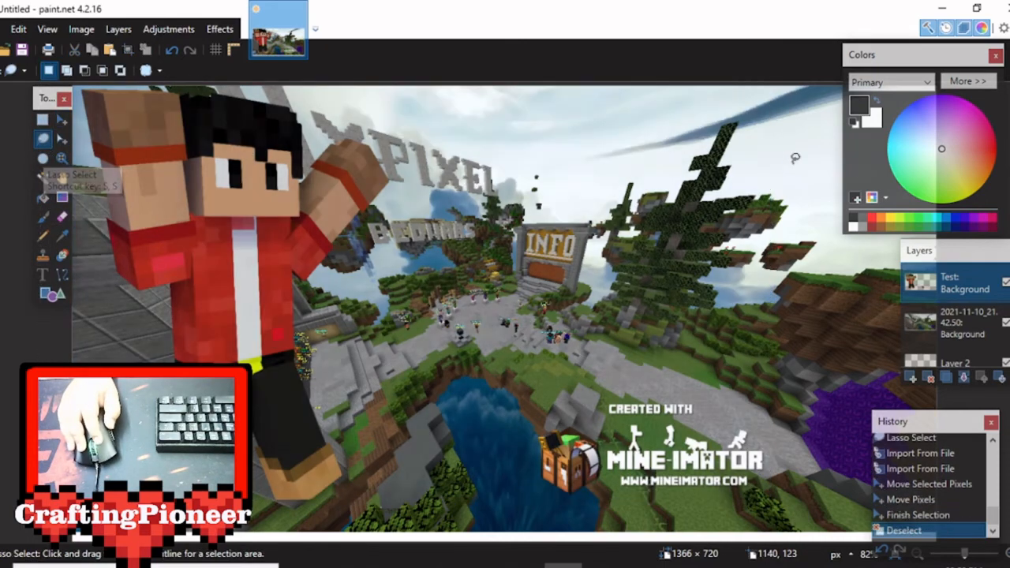
Apply a centered Motion Blur to the lobby screenshot layer with angle 83.66 and distance about 23.
click(962, 328)
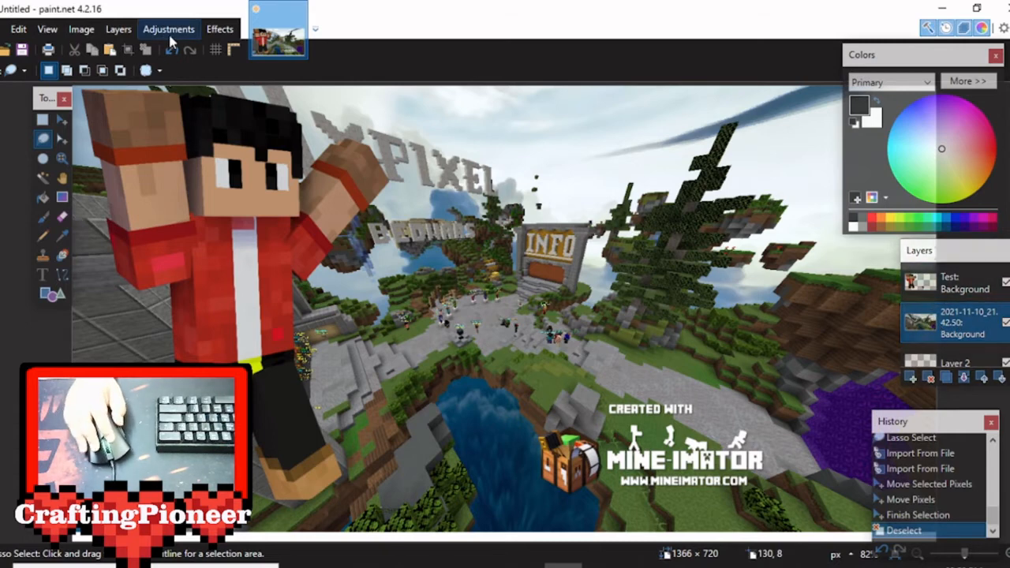
click(213, 29)
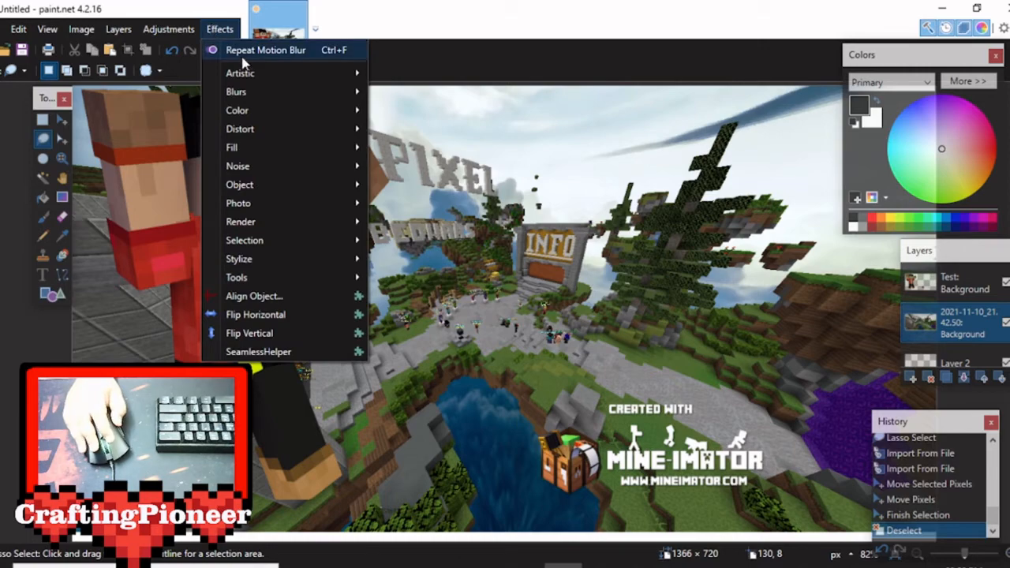
mouse_move(253, 94)
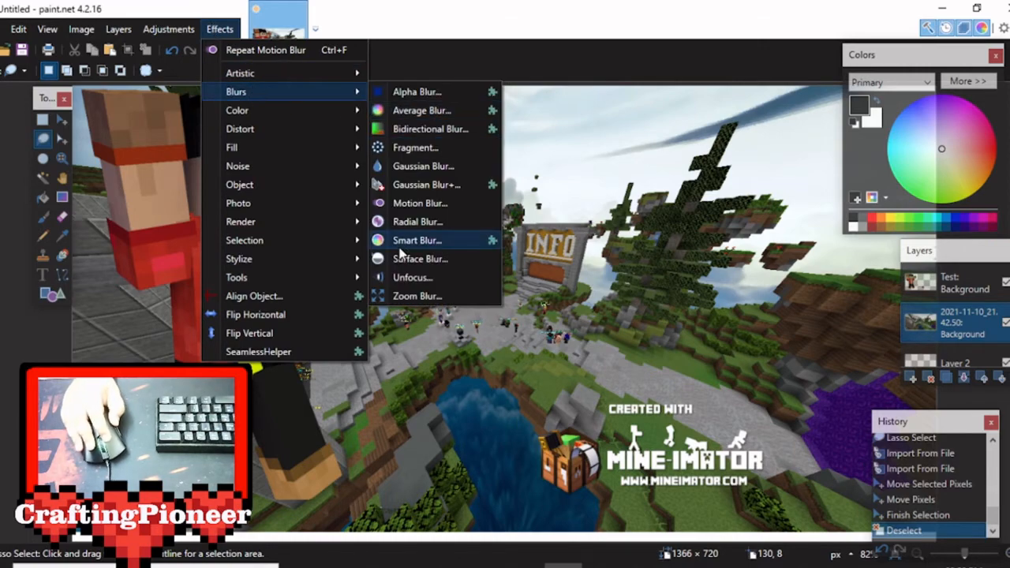
click(421, 204)
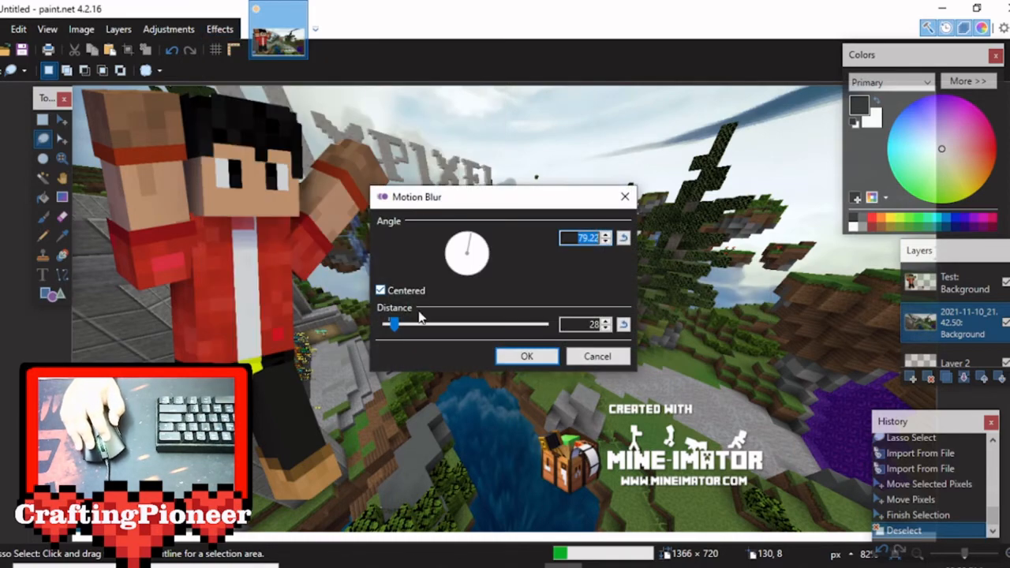
drag(419, 324, 390, 327)
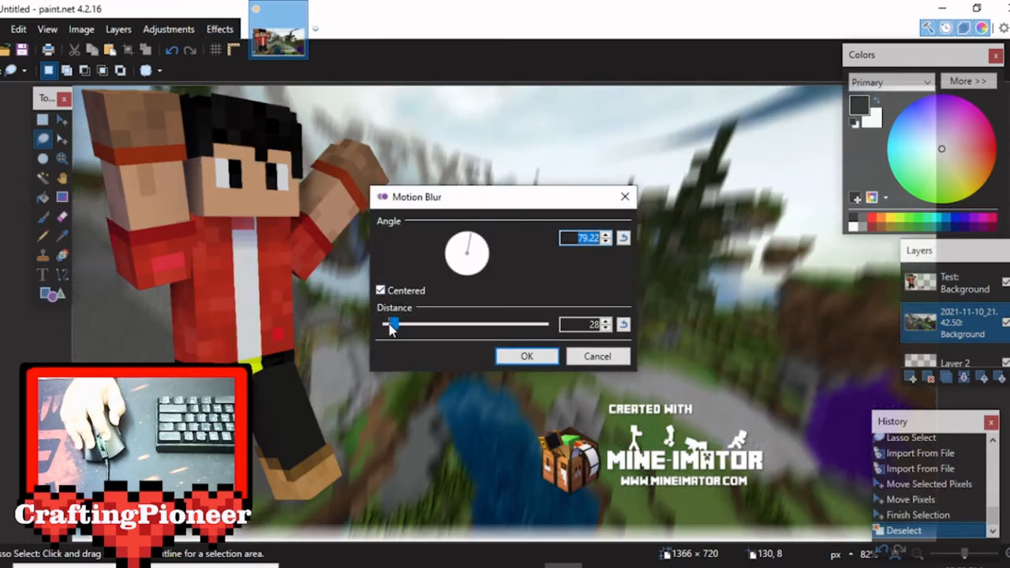
click(470, 234)
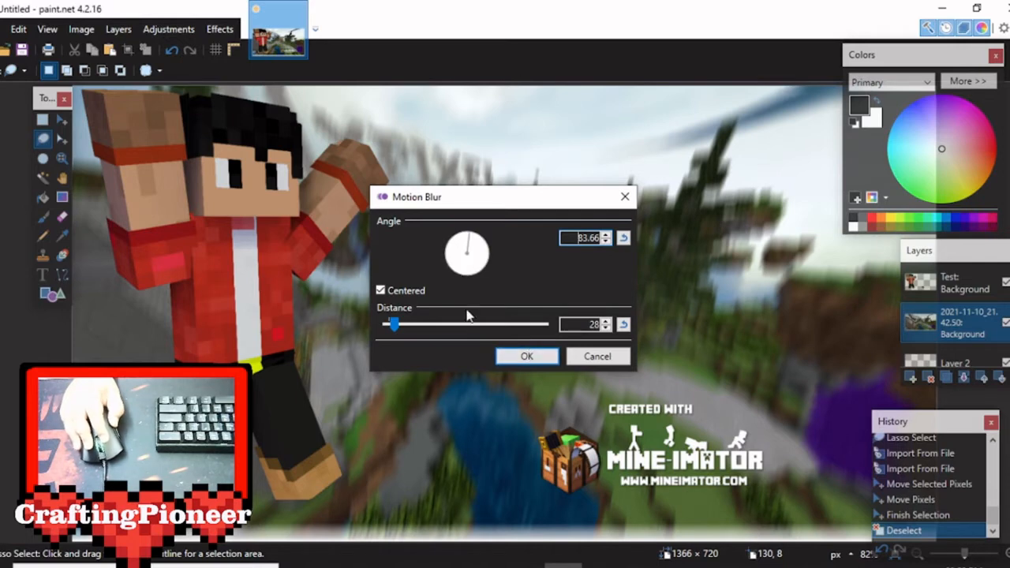
drag(397, 328, 397, 328)
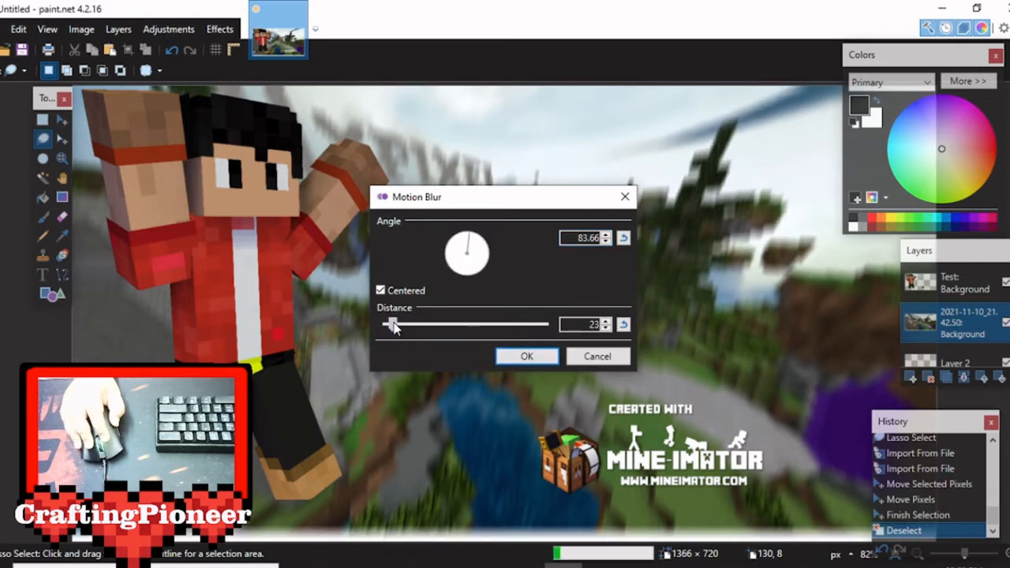
click(526, 356)
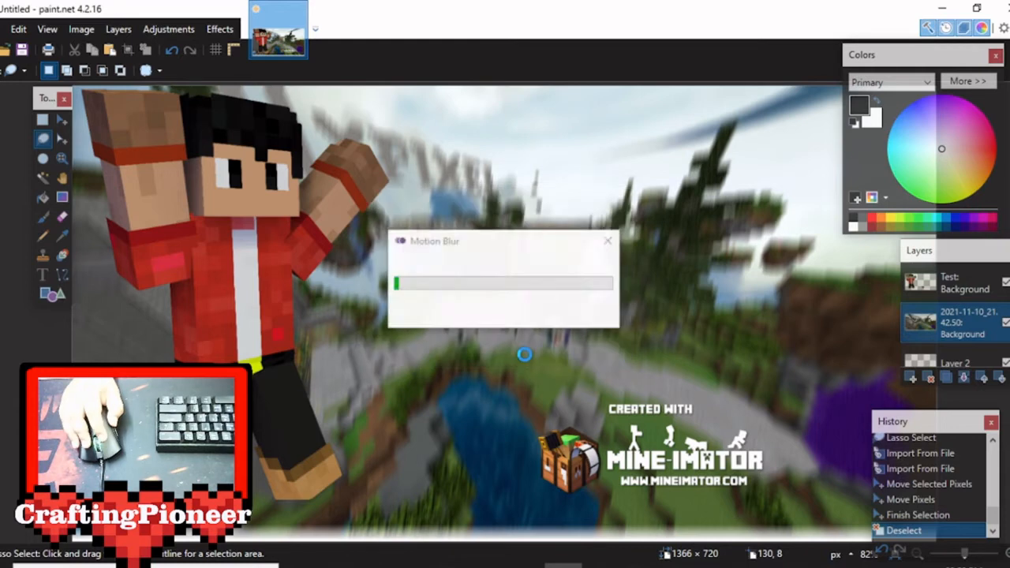
Erase the Mine-imator watermark from the character layer with the Eraser.
click(971, 292)
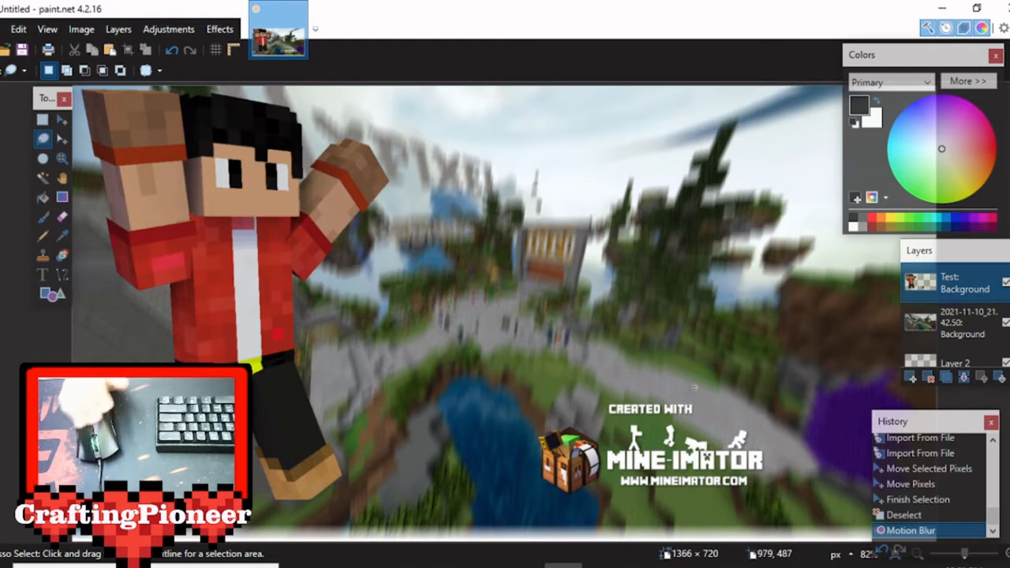
click(46, 217)
click(62, 218)
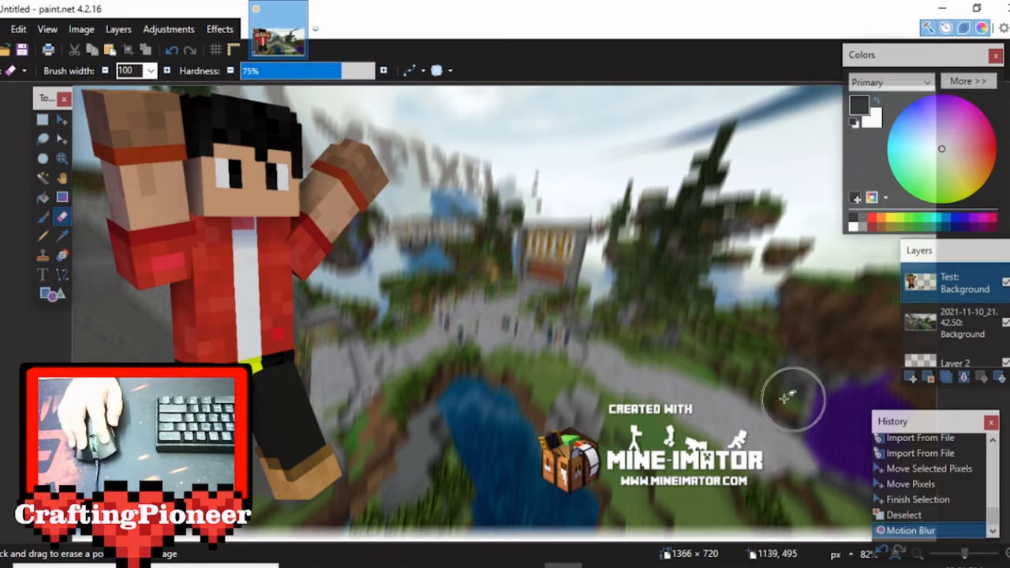
mouse_move(631, 411)
mouse_down()
mouse_move(580, 458)
mouse_move(654, 385)
mouse_move(678, 497)
mouse_move(750, 473)
mouse_move(769, 419)
mouse_up()
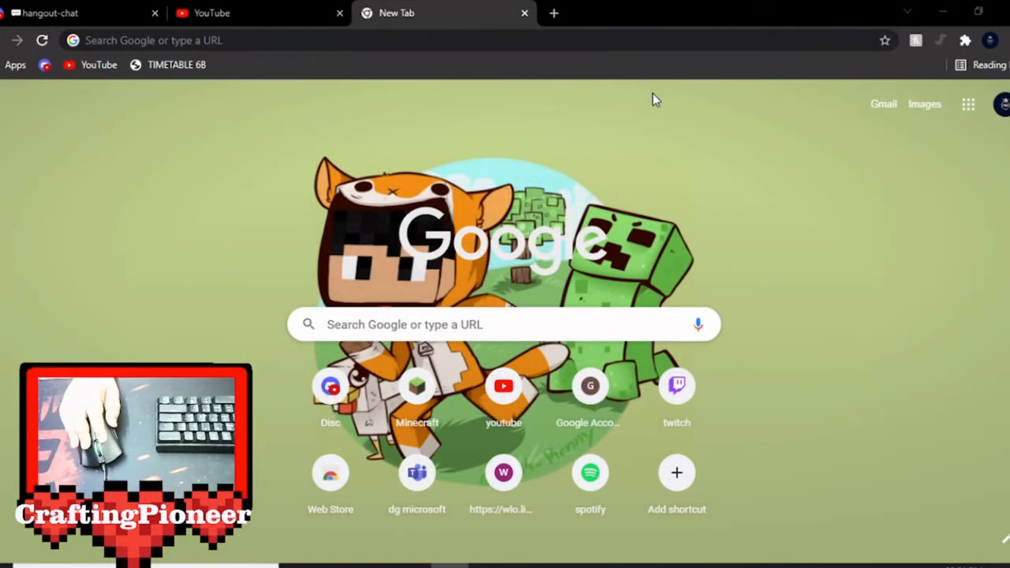
Search Google Images for "speech bubble png" and look through the results.
click(508, 323)
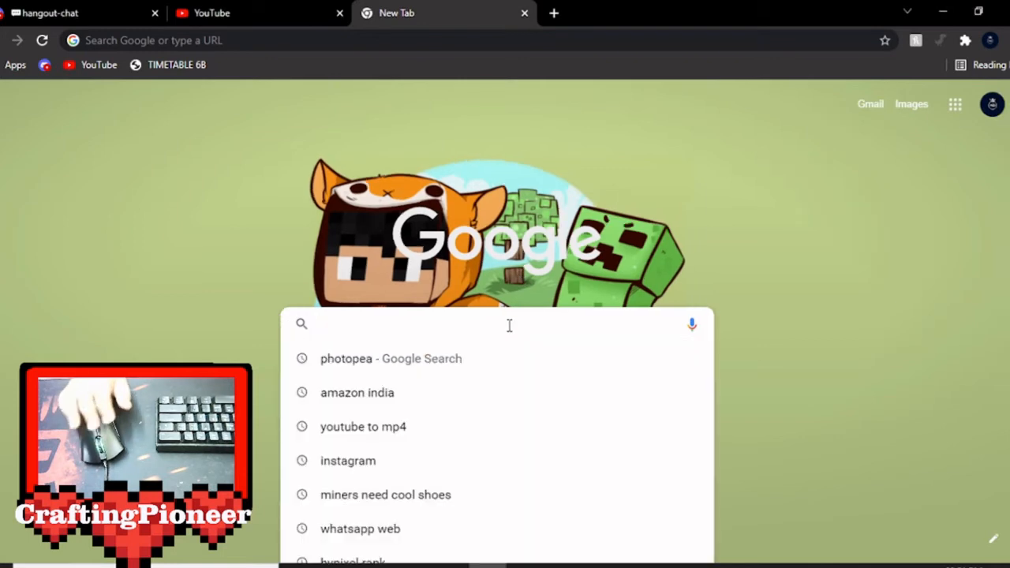
text(sppec)
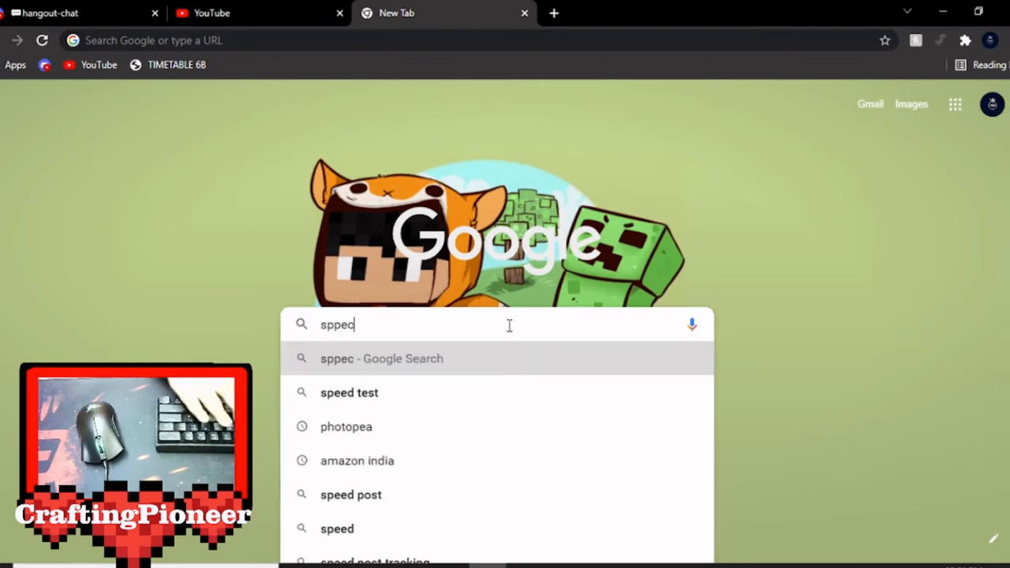
text(h bubble png)
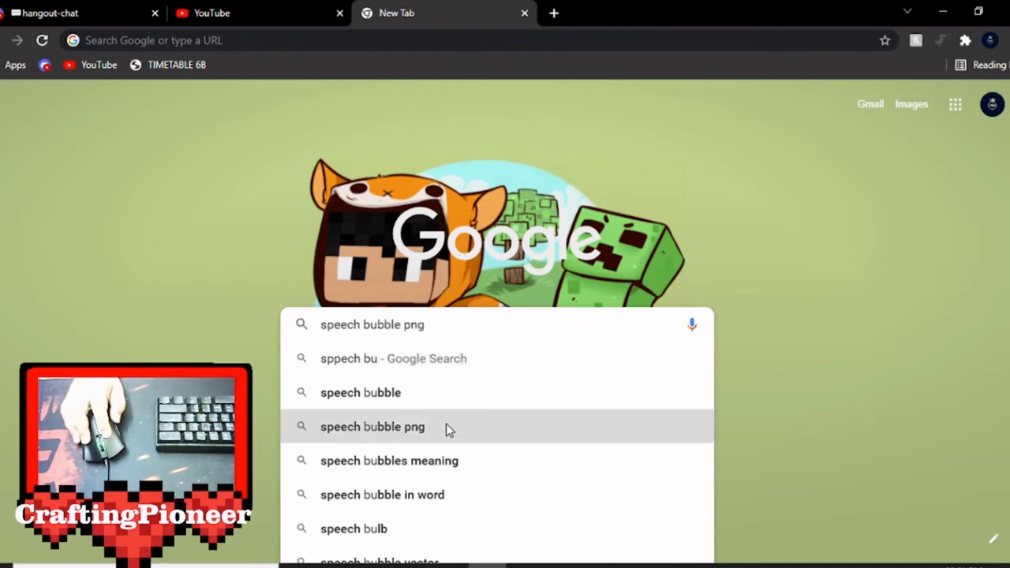
click(444, 426)
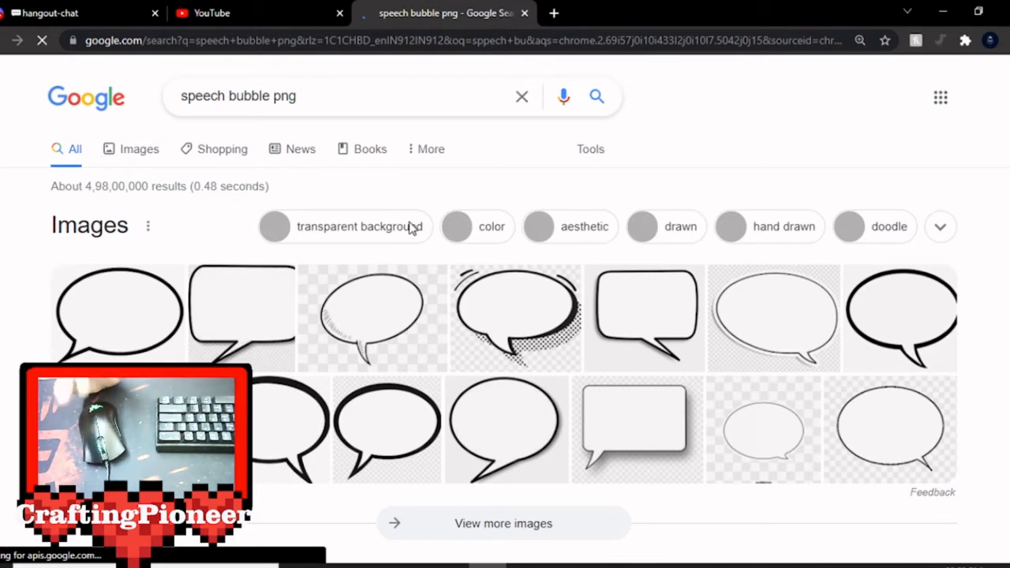
click(146, 148)
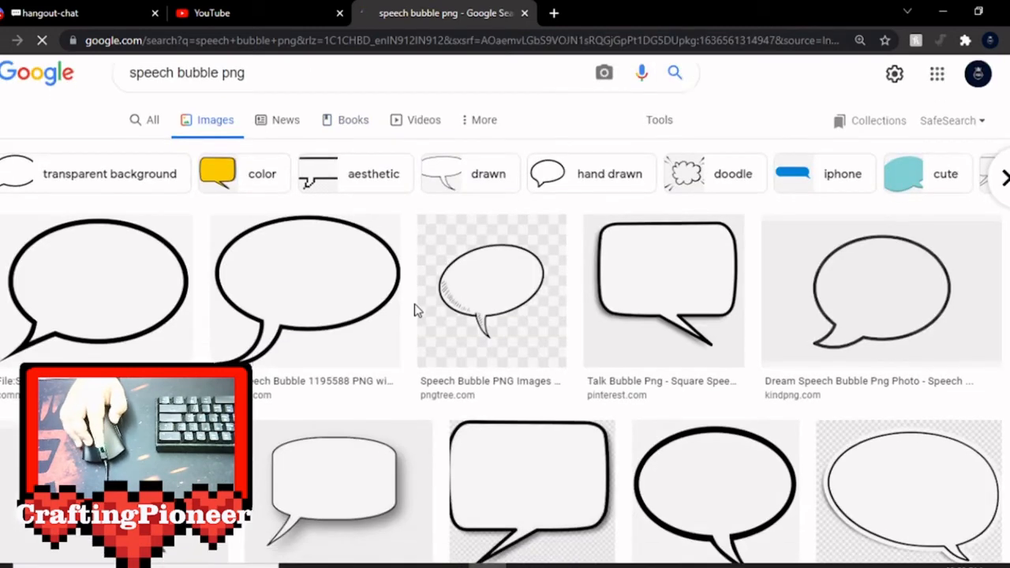
scroll(415, 308, down, 2)
scroll(416, 308, up, 1)
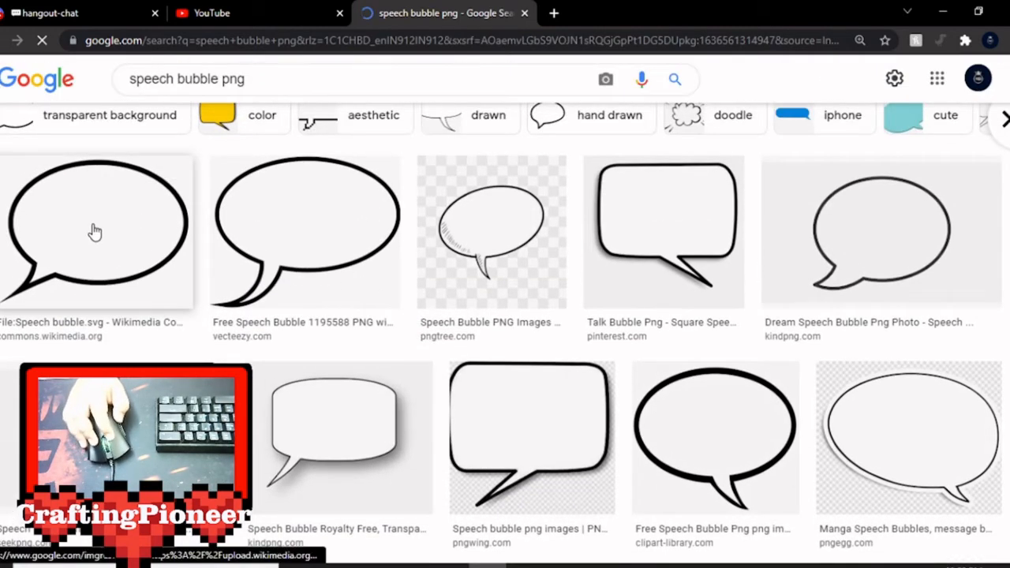
Save the grey-shaded Vecteezy speech bubble image to the Downloads folder as speech-bubble-png.png.
click(93, 231)
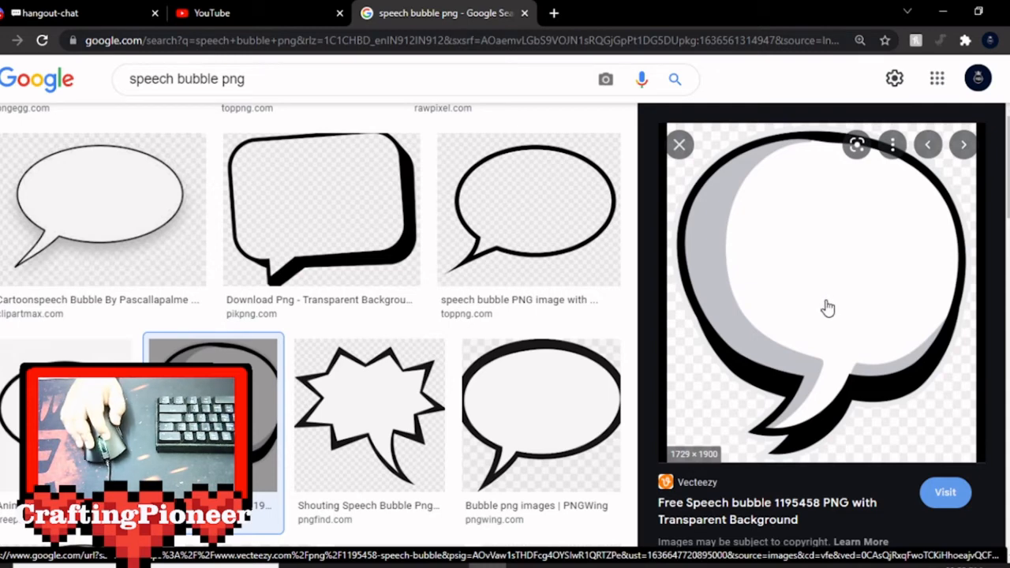
right_click(831, 246)
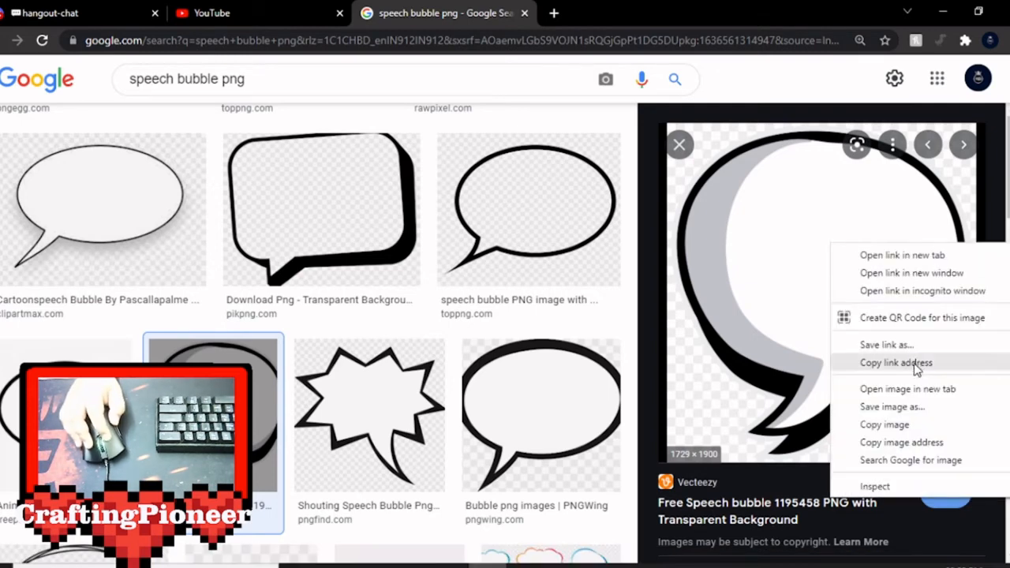
click(892, 406)
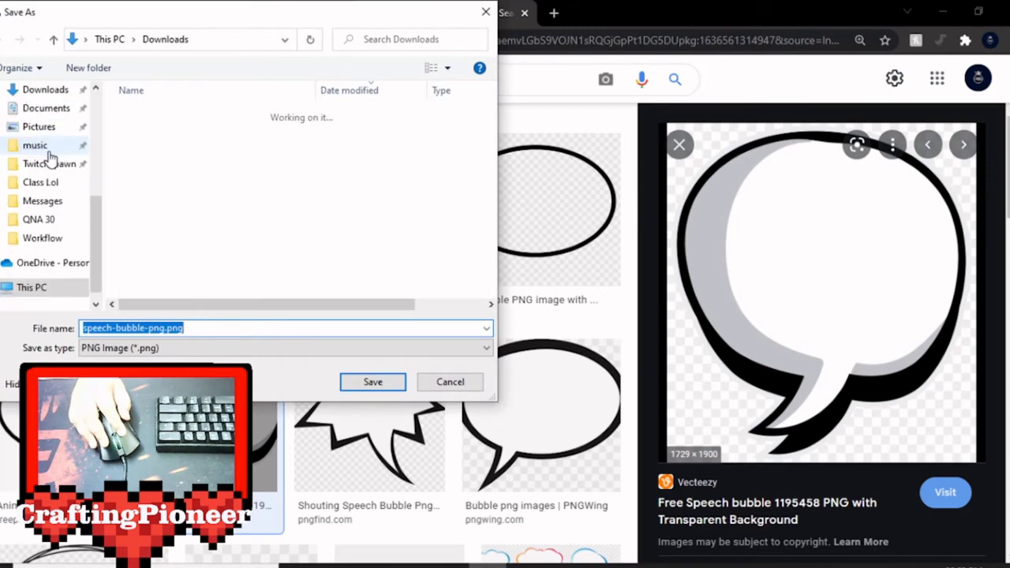
click(54, 170)
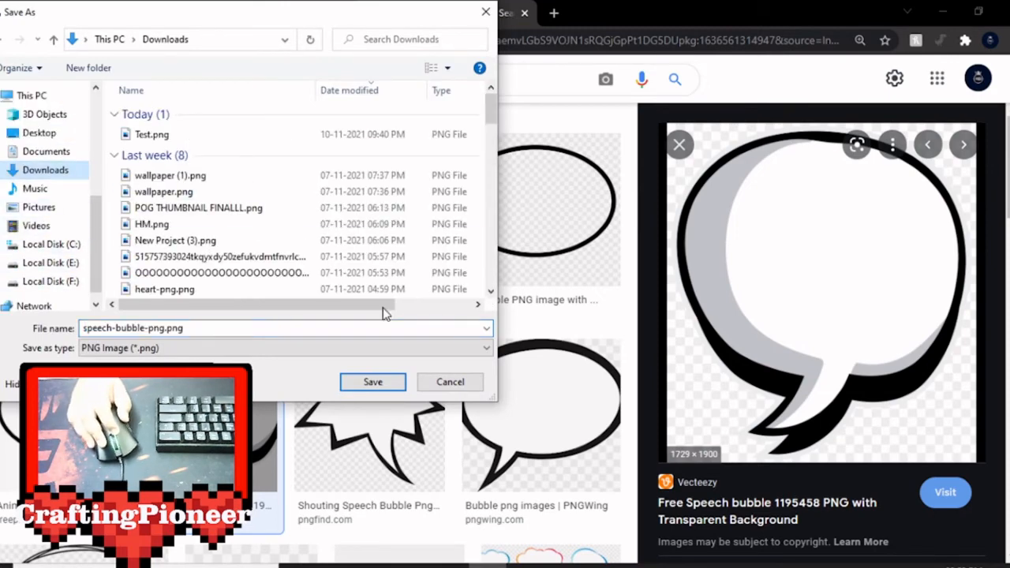
click(372, 382)
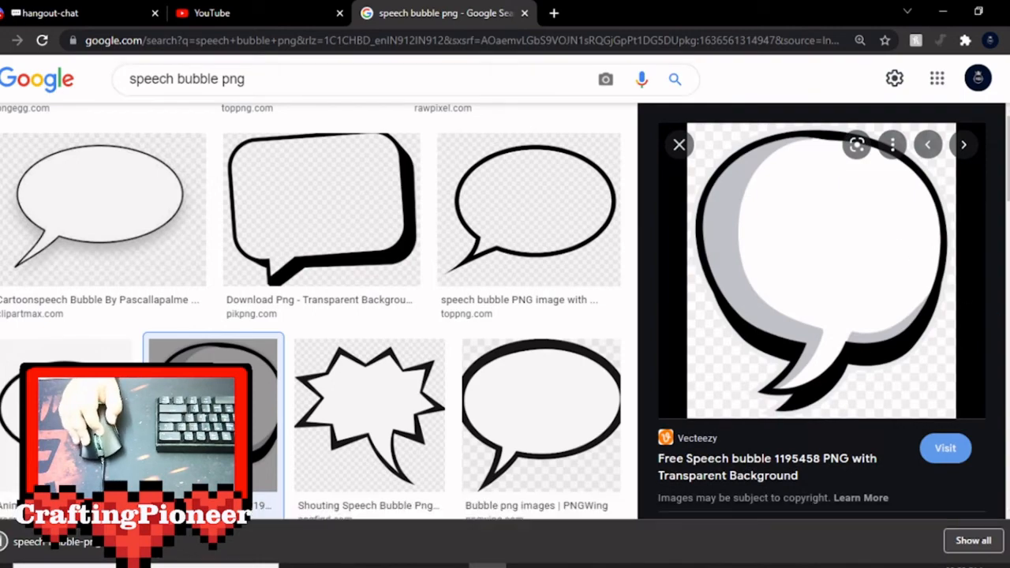
click(1009, 541)
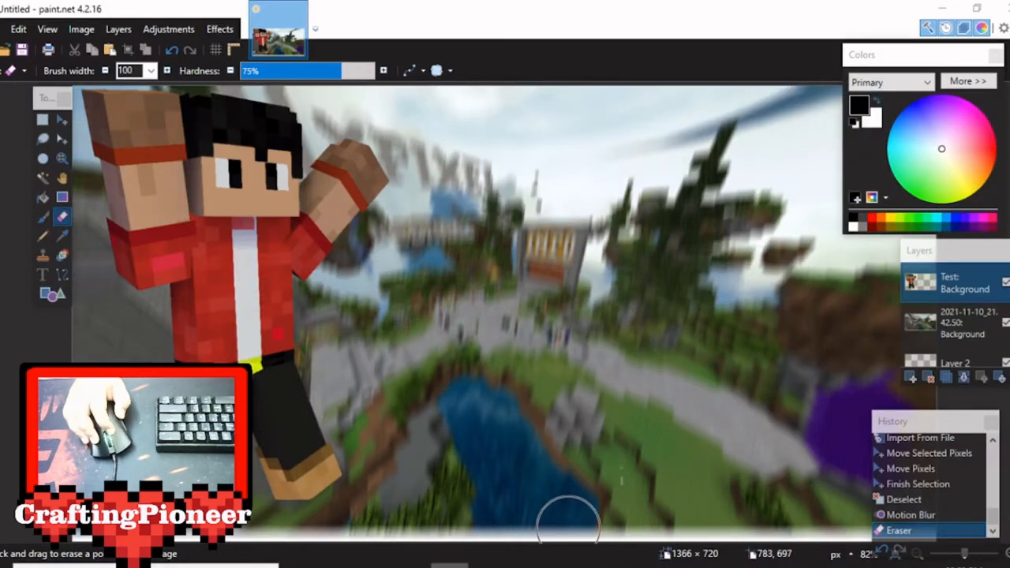
Switch to paint.net and add speech-bubble-png.png from Downloads as a new layer, expanding the canvas to fit it.
mouse_move(419, 564)
click(339, 505)
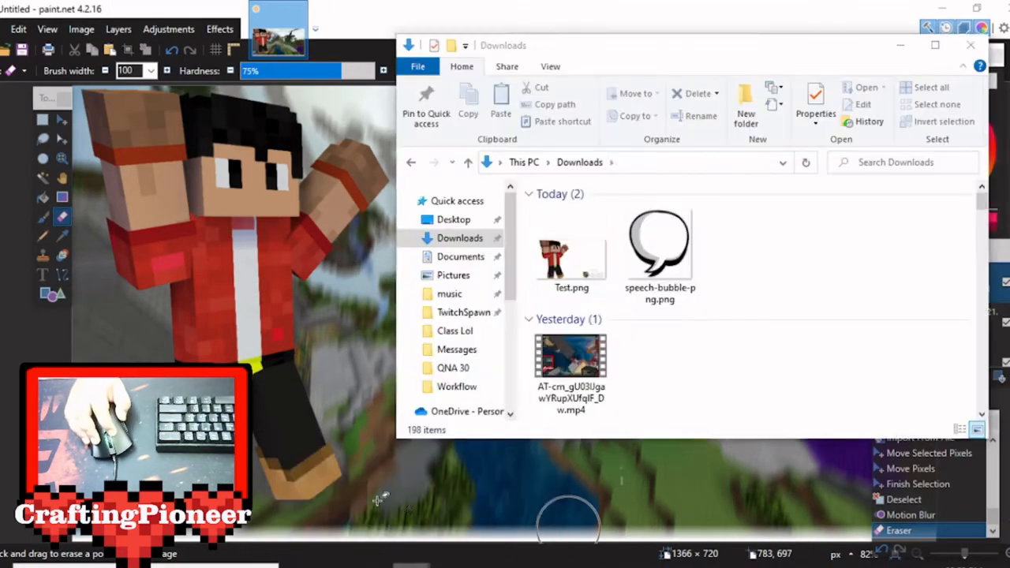
click(669, 240)
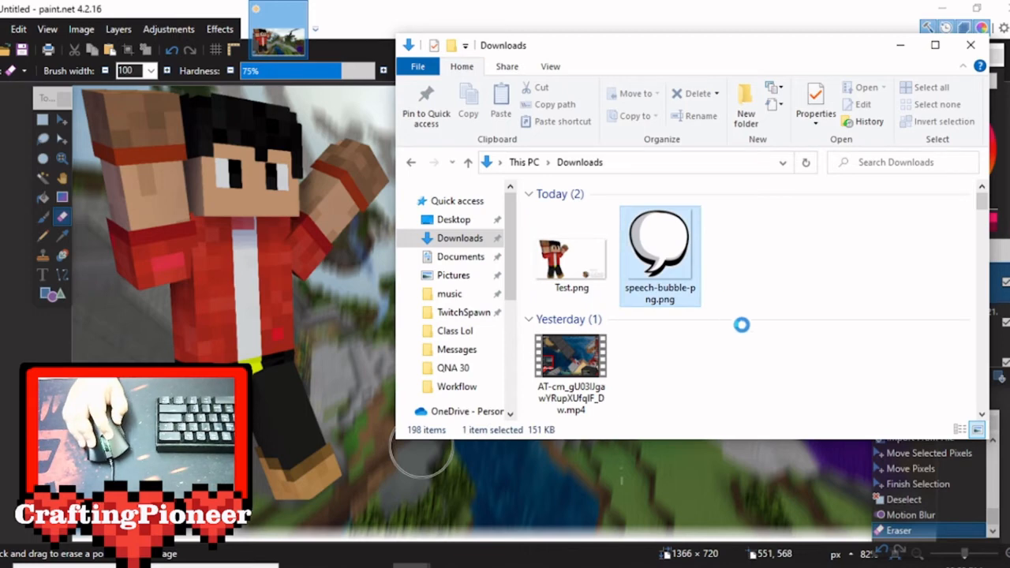
drag(742, 325, 841, 300)
drag(262, 247, 266, 229)
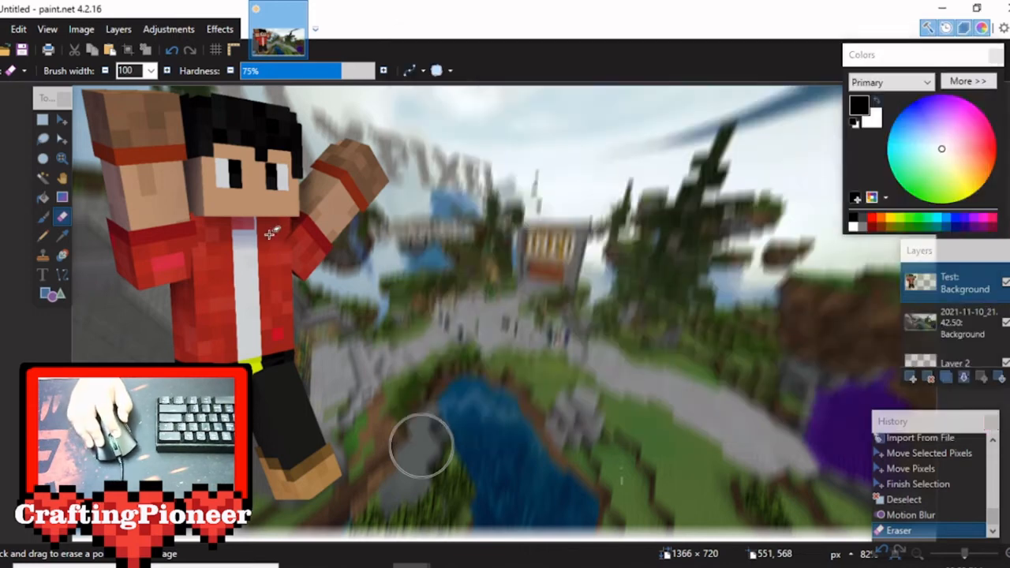
click(483, 350)
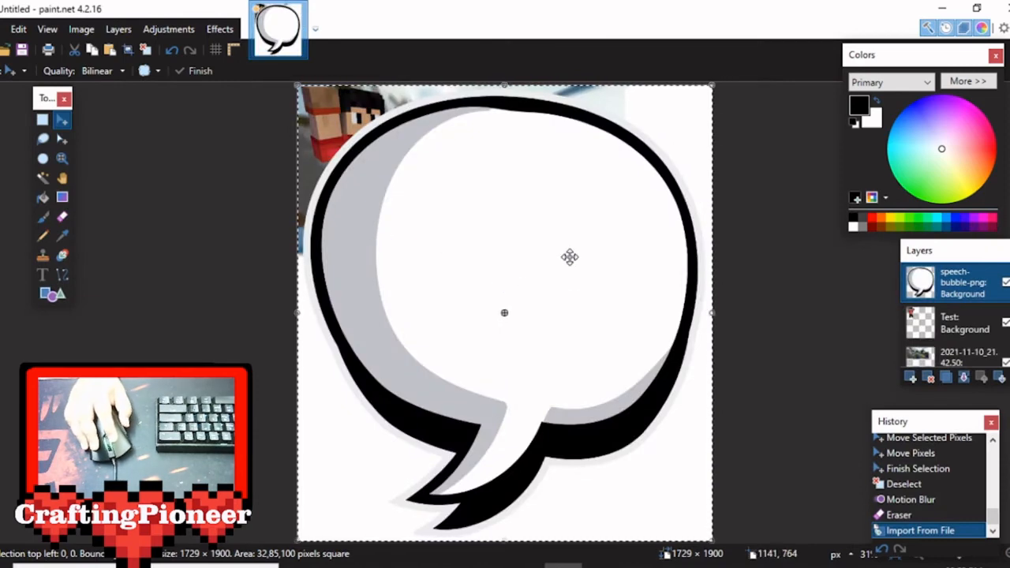
Scale the speech bubble down to about 279 × 208 px and move it beside the character's head near the canvas's upper edge.
drag(716, 83, 411, 414)
drag(390, 375, 435, 140)
drag(482, 91, 470, 120)
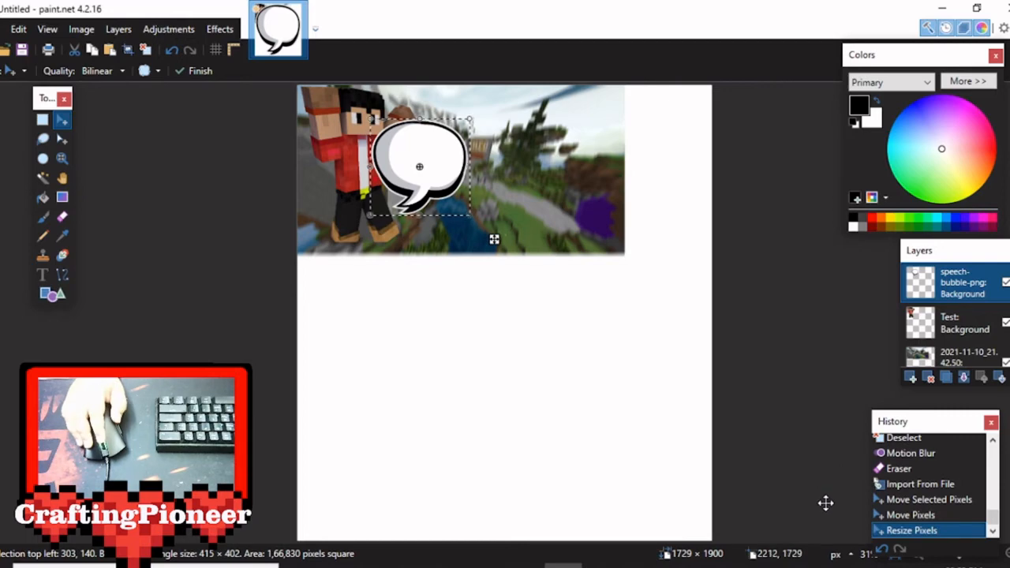
drag(469, 215, 453, 188)
drag(418, 141, 438, 105)
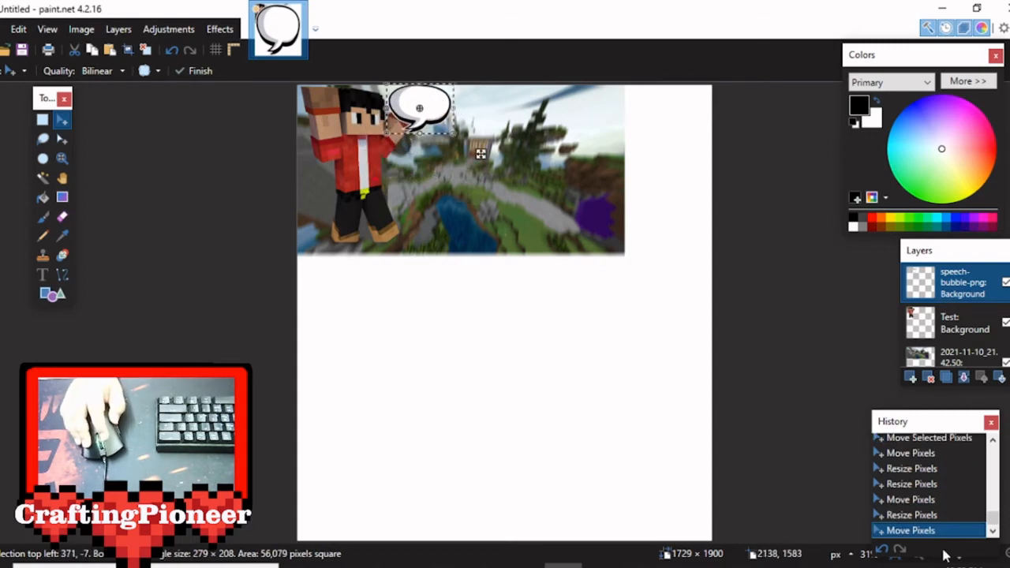
Nudge the speech bubble to about 368, -1 beside the character's head and deselect it.
drag(934, 424, 855, 361)
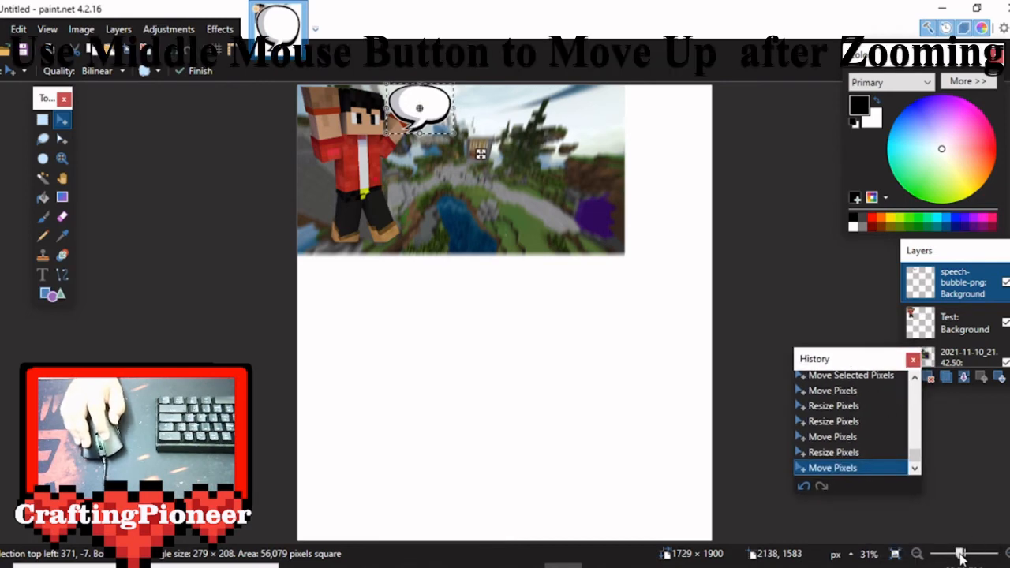
drag(961, 559, 962, 556)
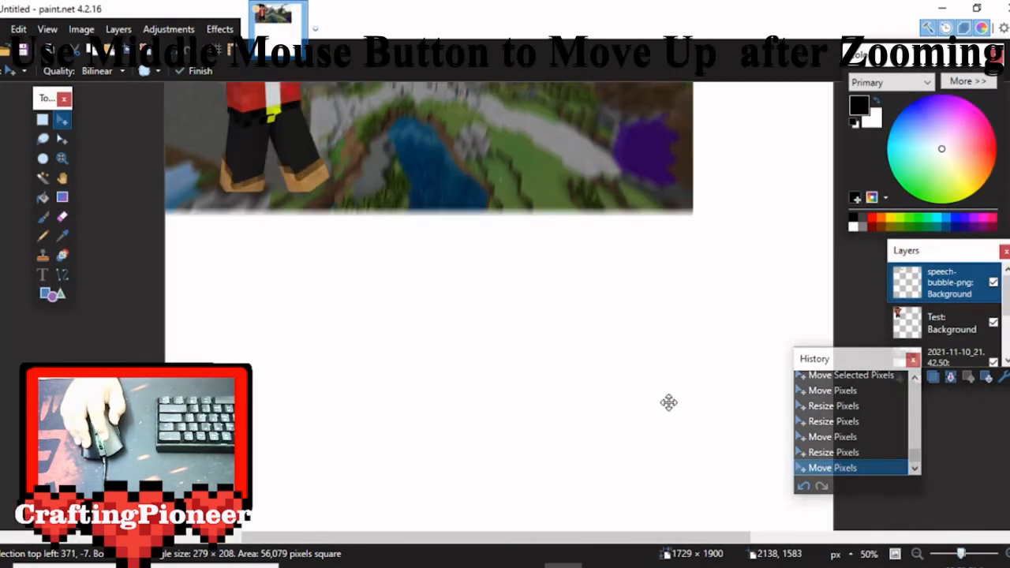
middle_drag(607, 360, 626, 504)
drag(963, 556, 964, 557)
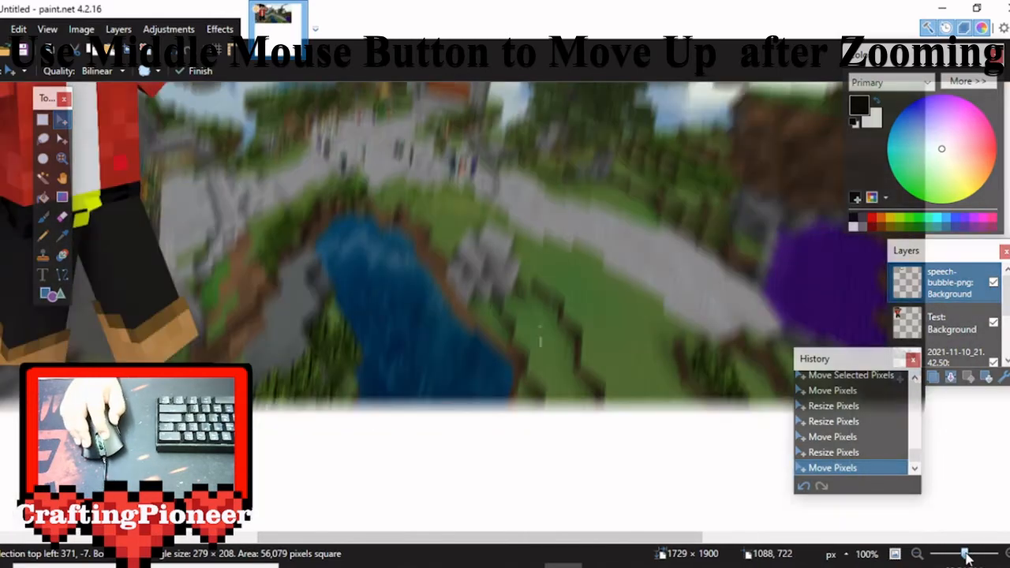
middle_drag(528, 366, 648, 495)
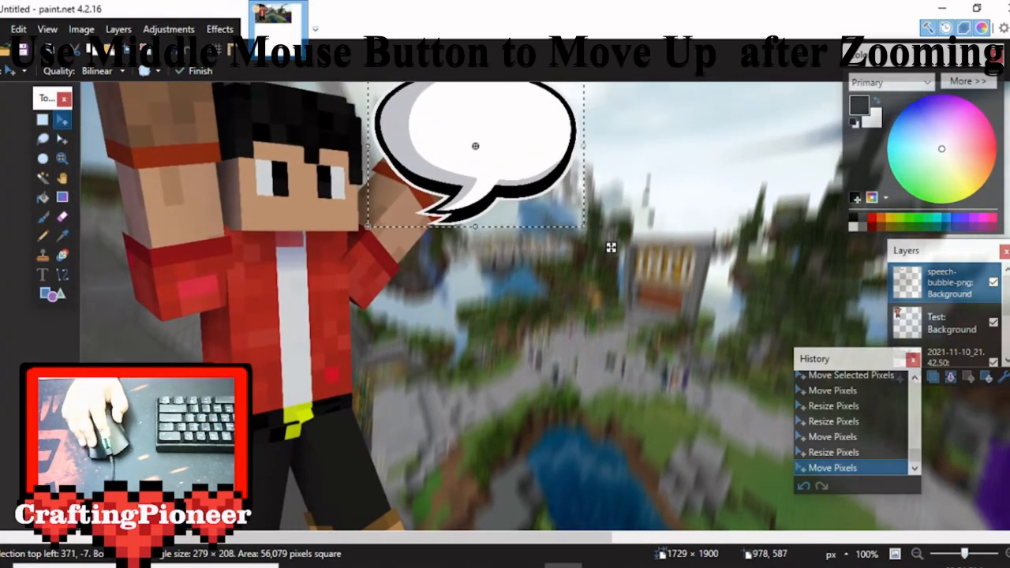
drag(968, 553, 966, 553)
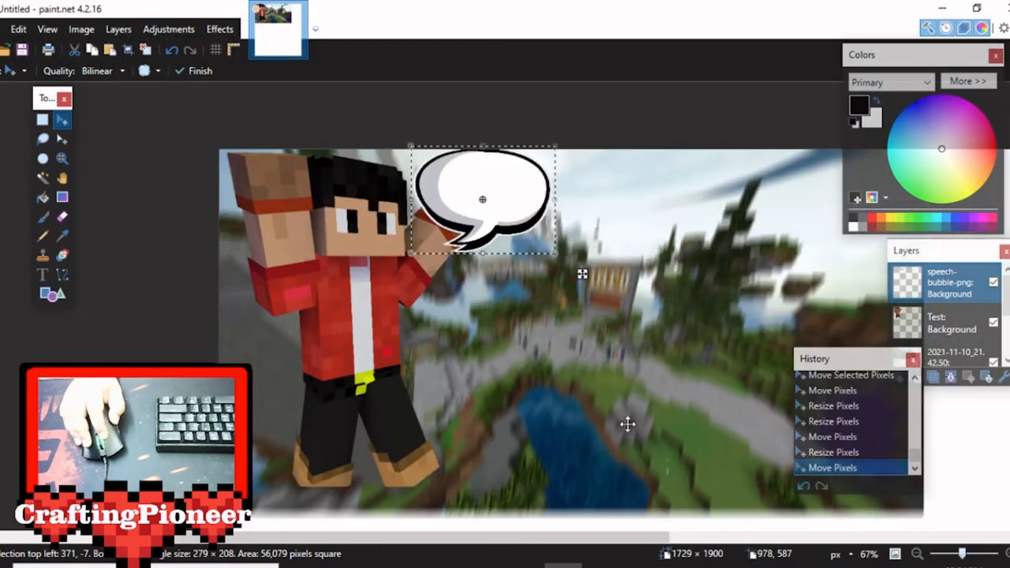
middle_drag(577, 390, 567, 377)
drag(482, 215, 481, 217)
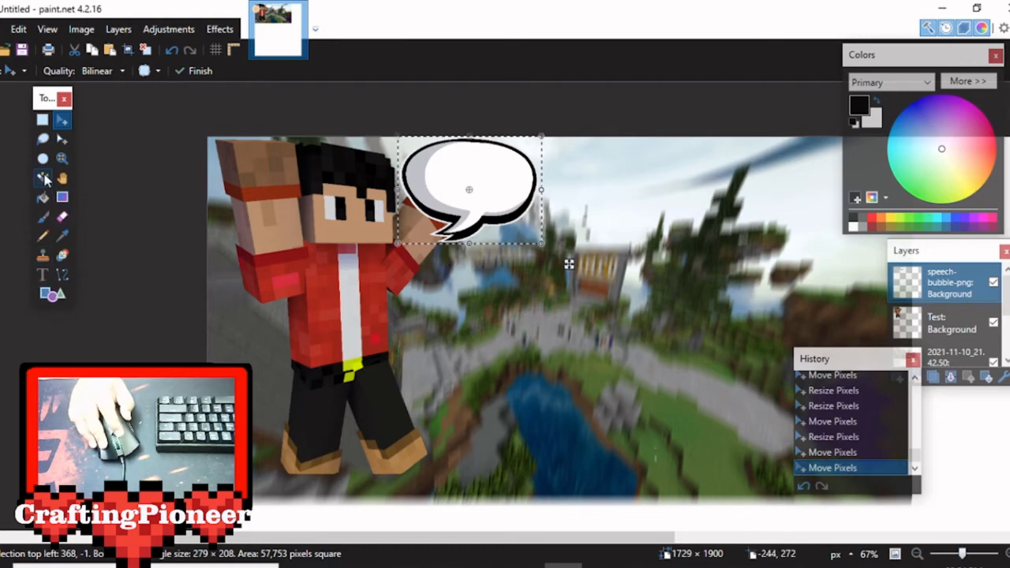
click(43, 138)
click(491, 136)
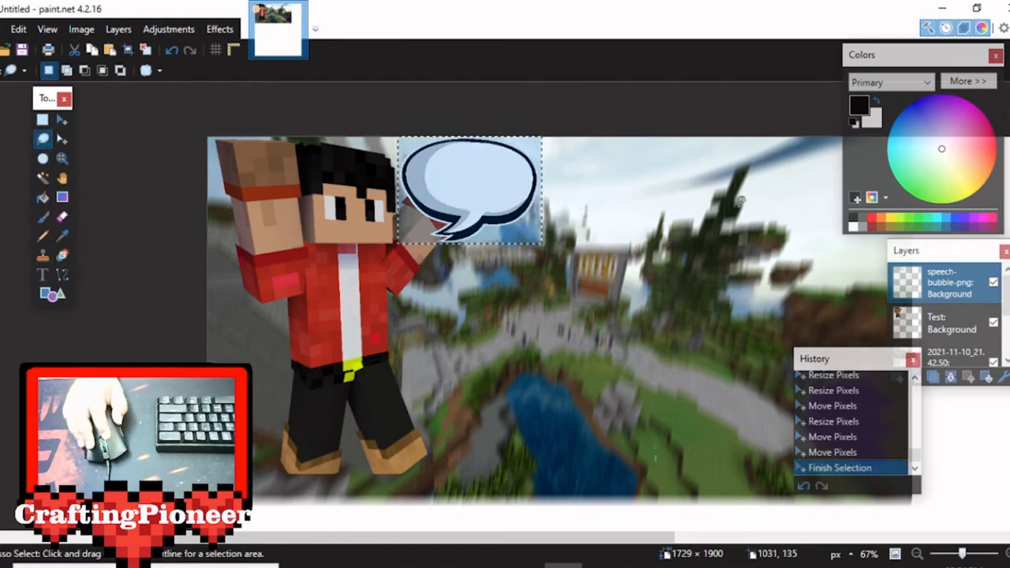
Add the text "Wow" over the speech bubble in Clarendon Blk BT at size 96.
click(43, 274)
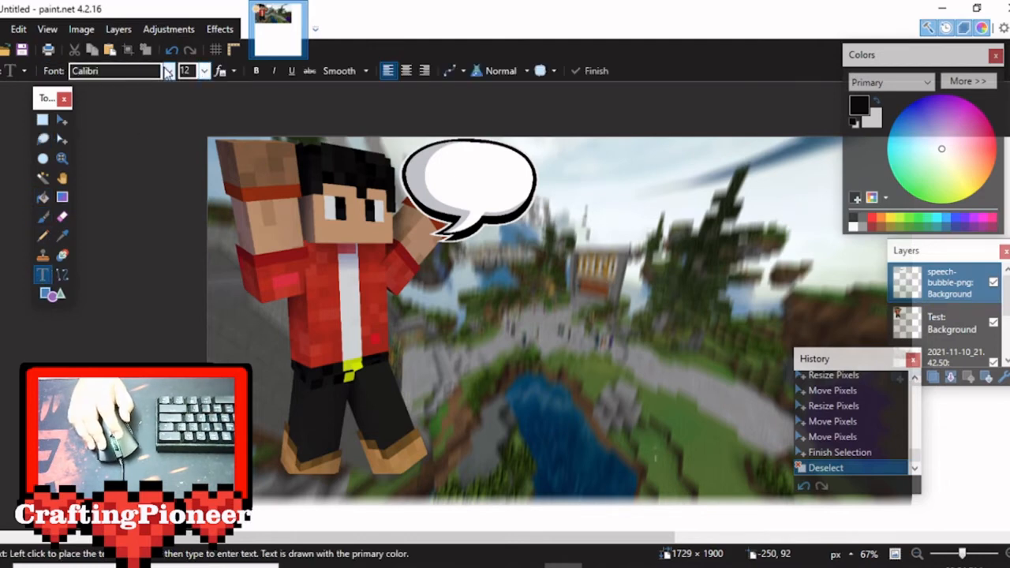
click(162, 71)
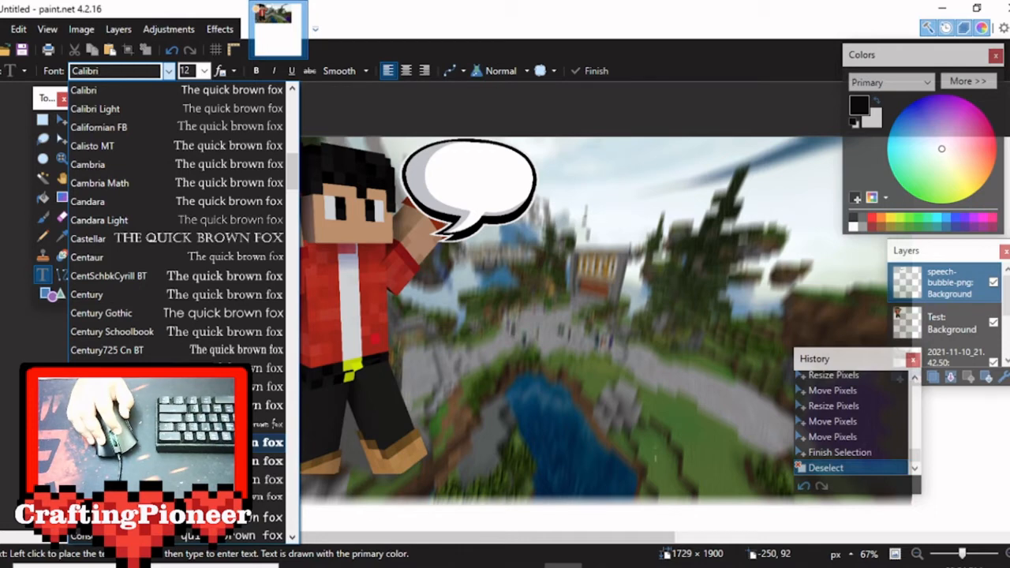
click(268, 442)
click(205, 71)
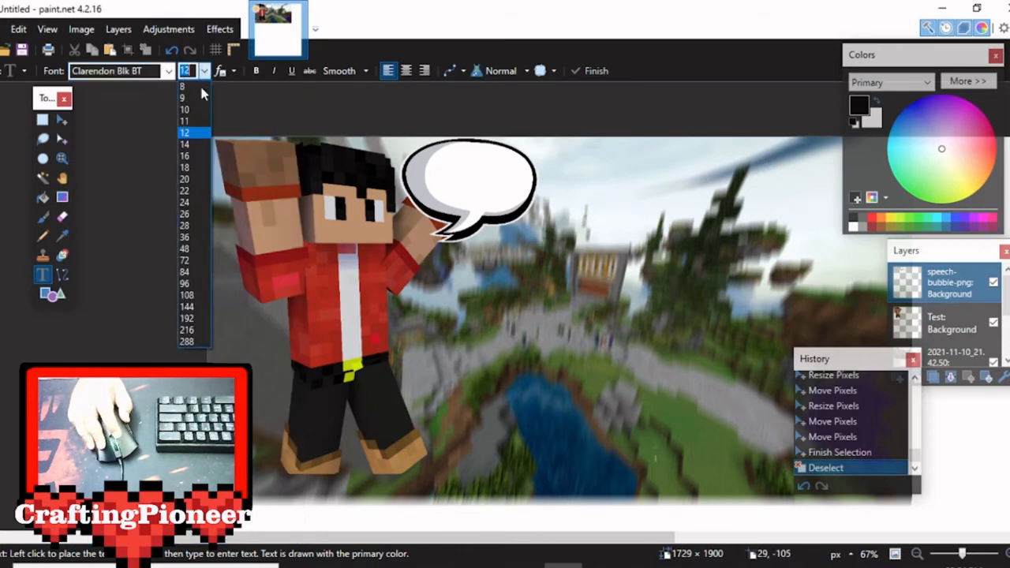
click(185, 283)
click(440, 173)
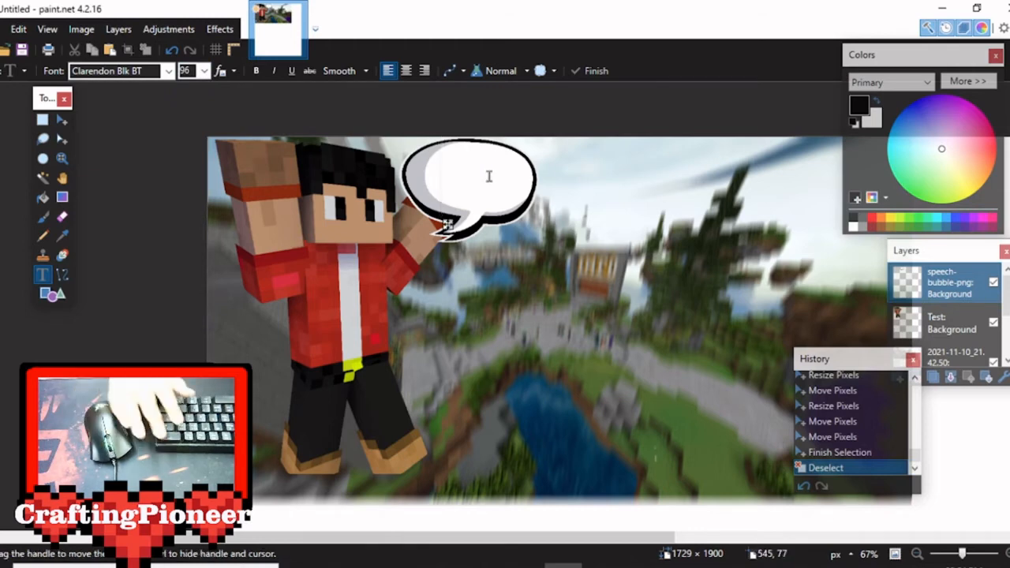
text(Wow)
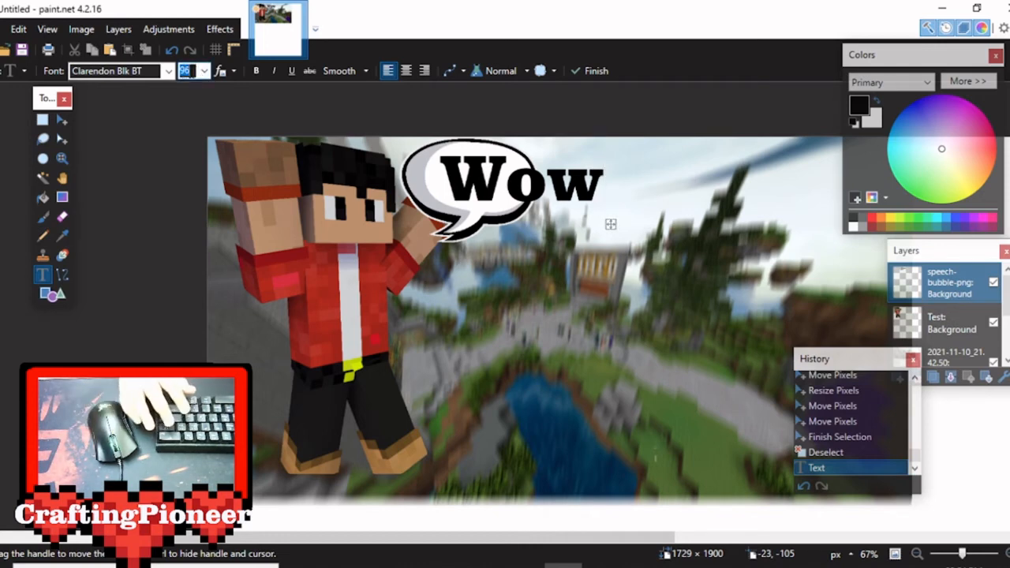
text(50)
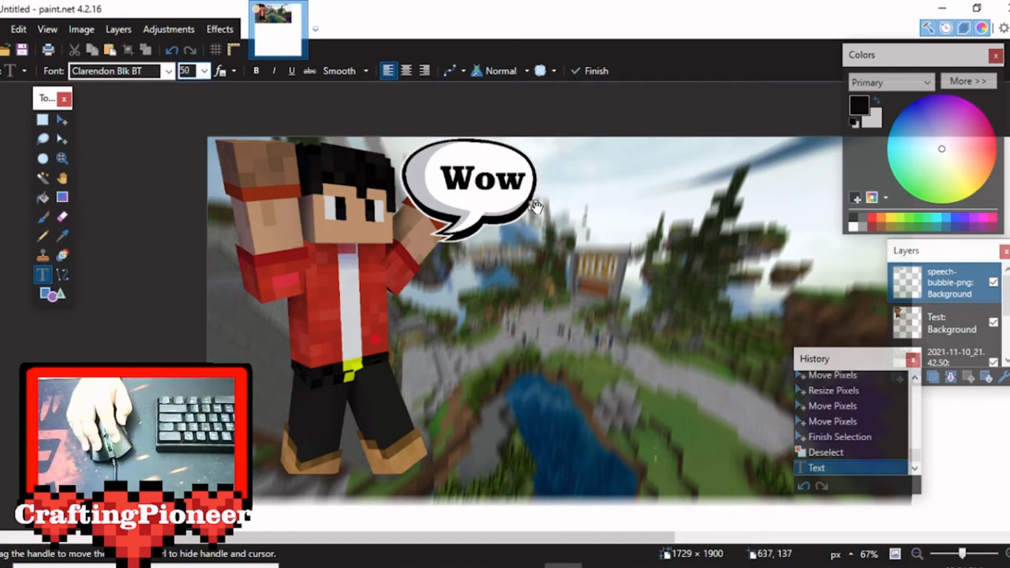
Set the "Wow" text's size to 50, center it inside the speech bubble, and commit it.
drag(535, 206, 523, 207)
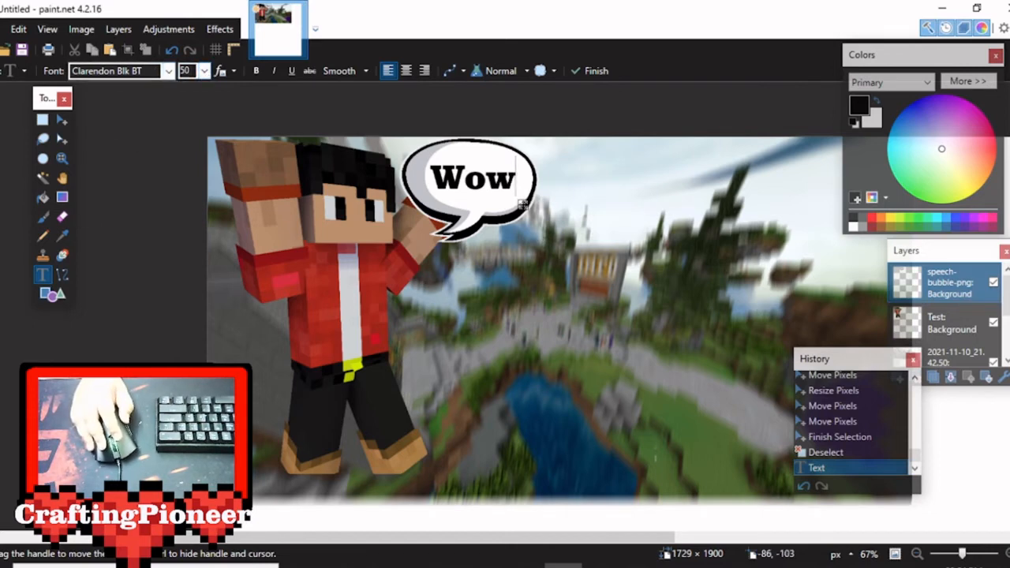
click(588, 71)
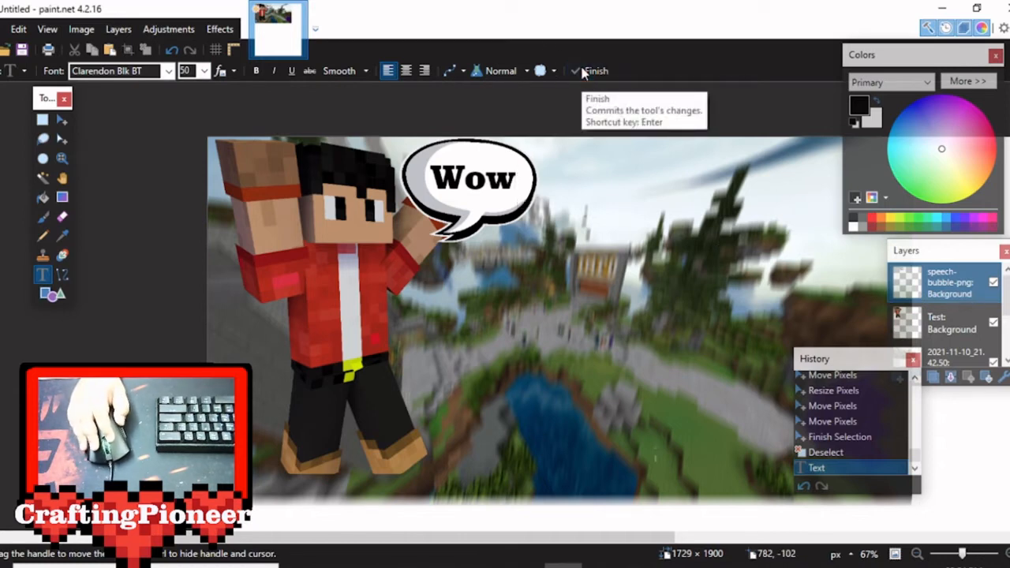
Start a title text reading "How" over the blurred background beside the character, in white Cooper Black.
click(981, 315)
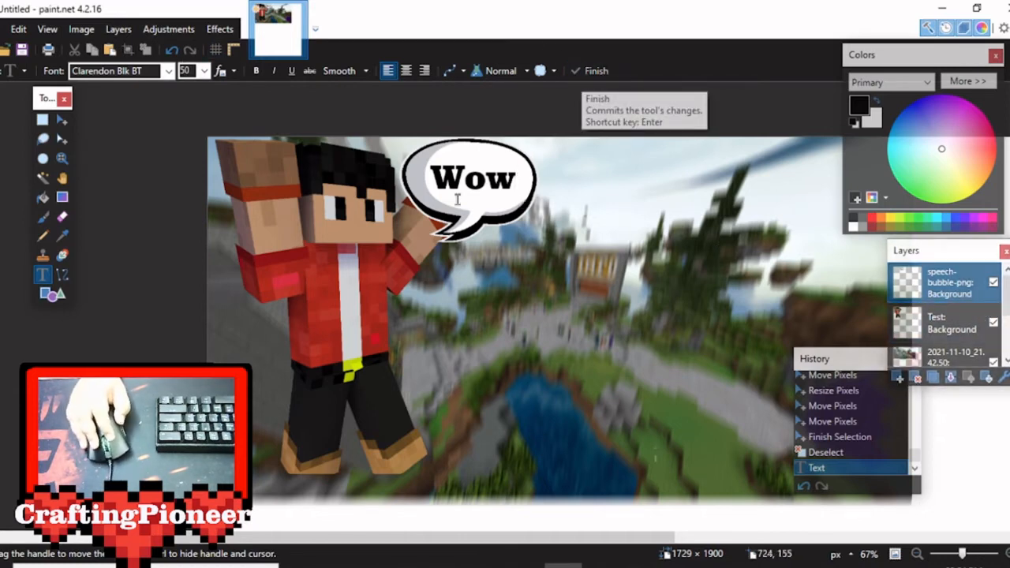
click(167, 76)
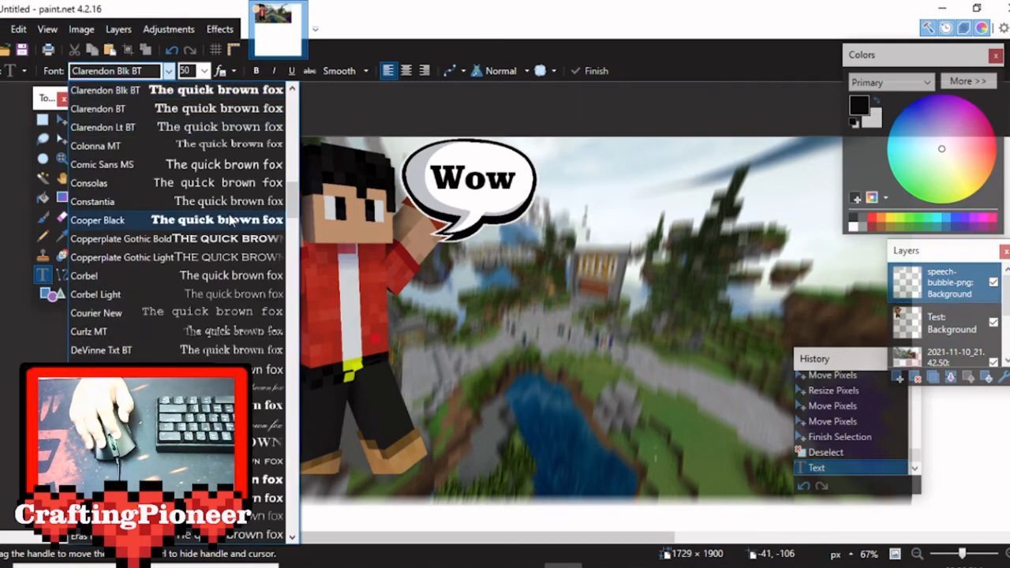
click(95, 220)
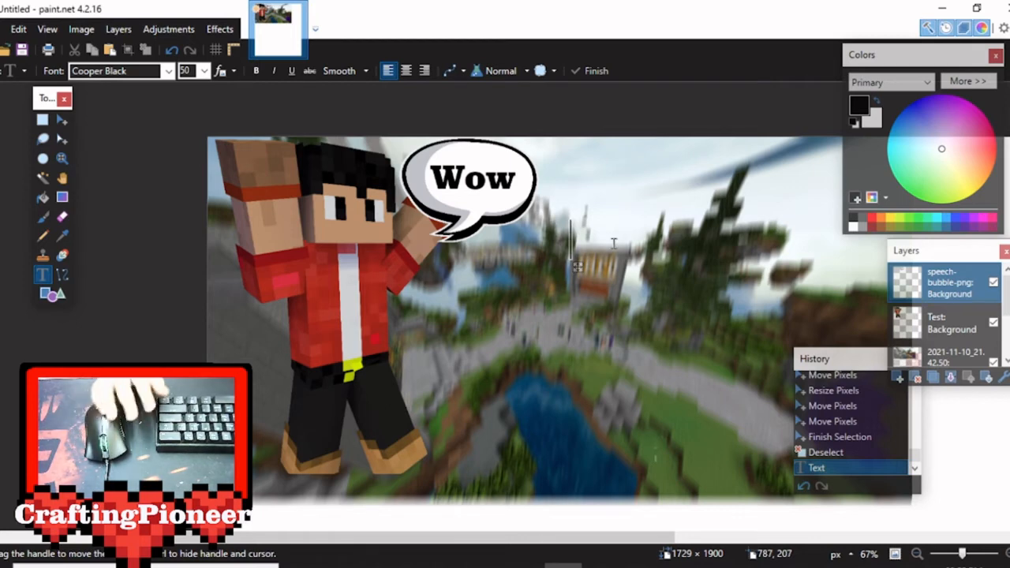
drag(575, 265, 578, 268)
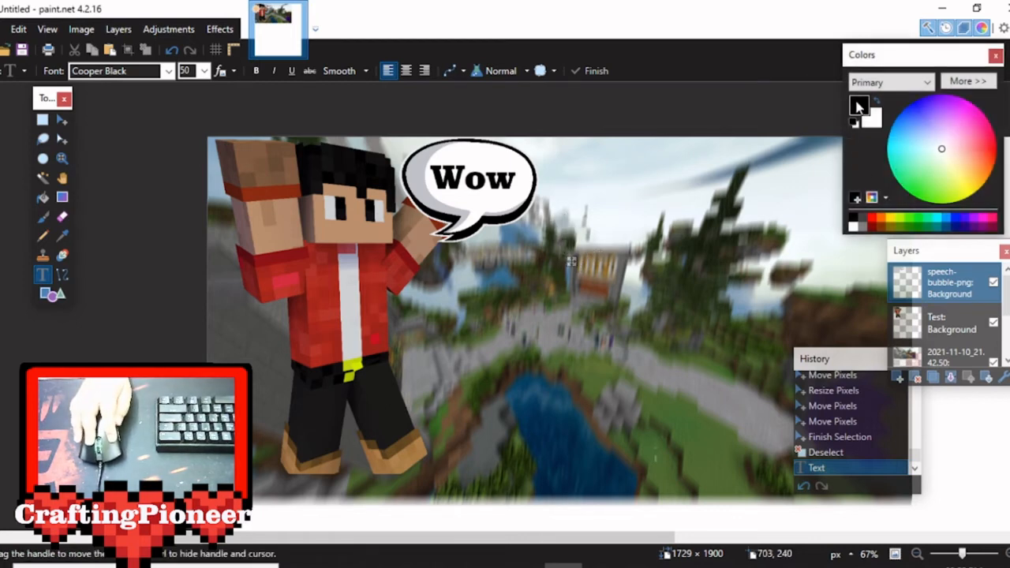
click(853, 226)
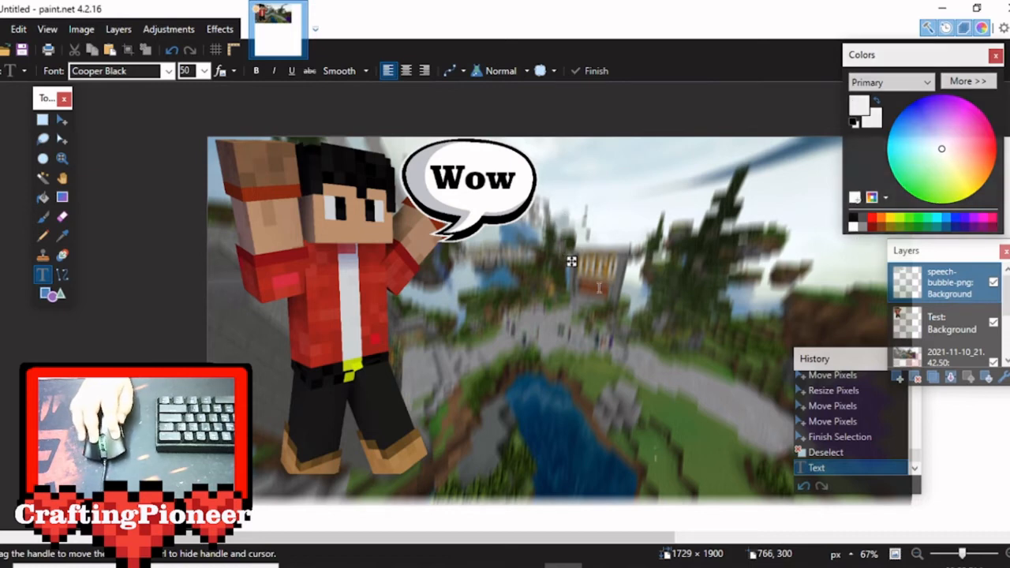
text(How)
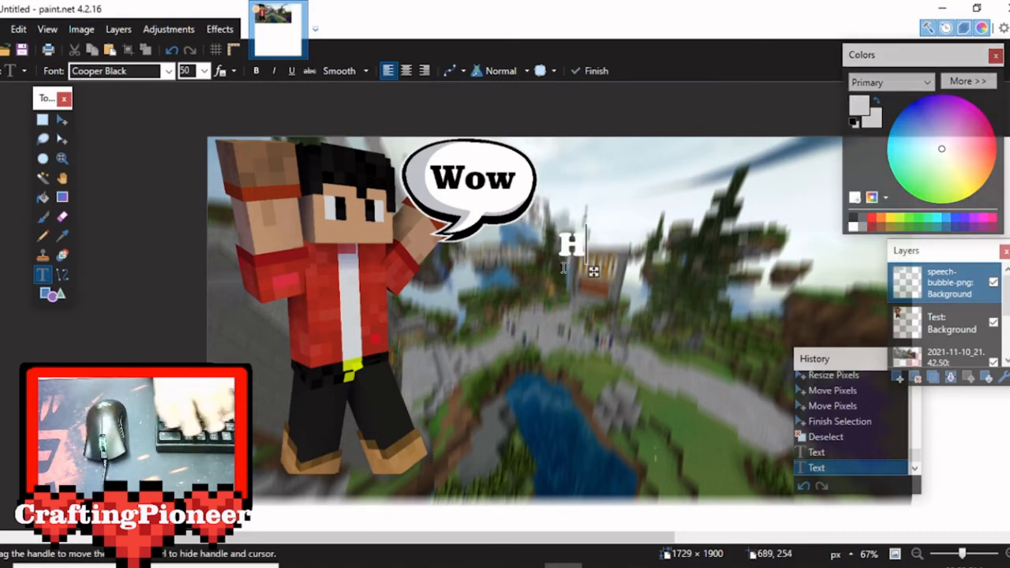
Recolor the title text black, shift it slightly toward the character, and extend its line to "How TO".
click(853, 225)
drag(647, 272, 623, 275)
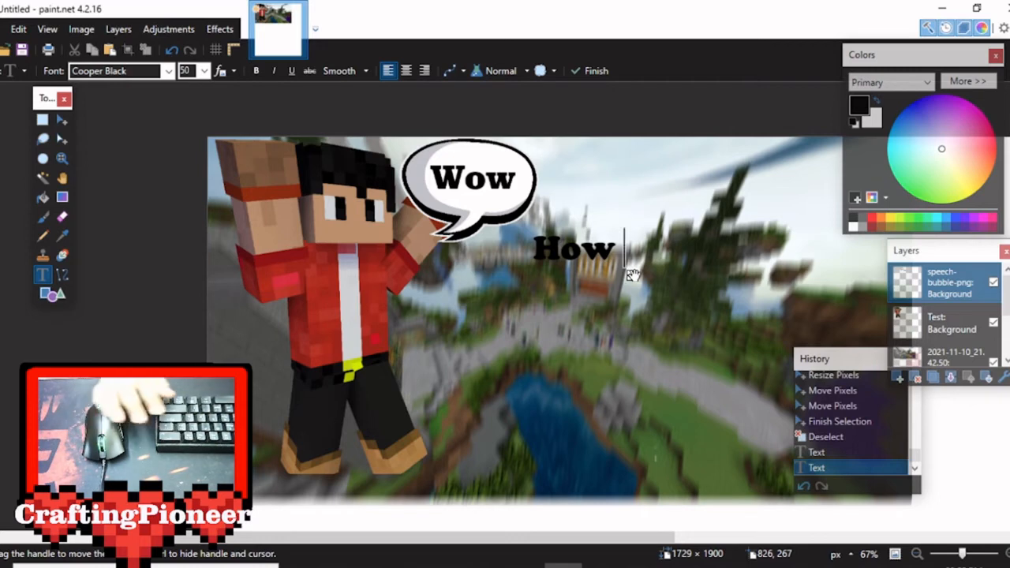
text(TO)
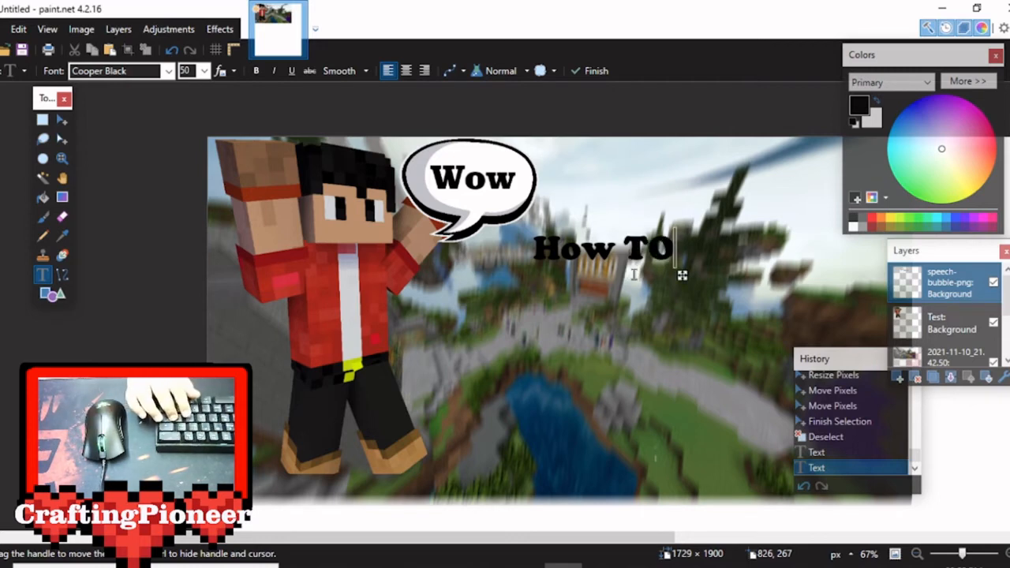
Add the lines "Make Good", "Minecraft" and "Thumbnails" below "How TO" in the same text.
key(Return)
text(Make Goo)
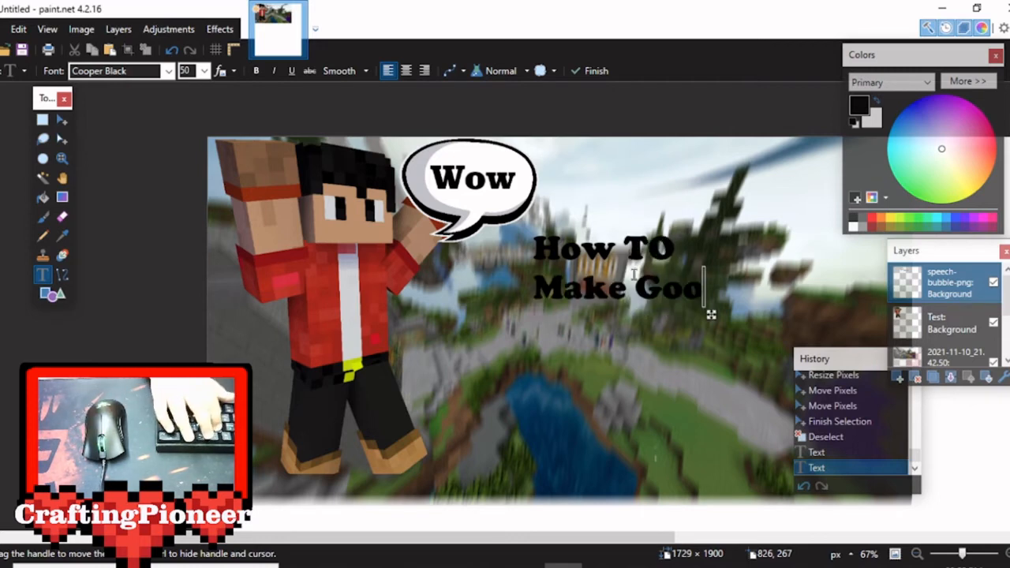
text(d Minecr)
key(BackSpace)
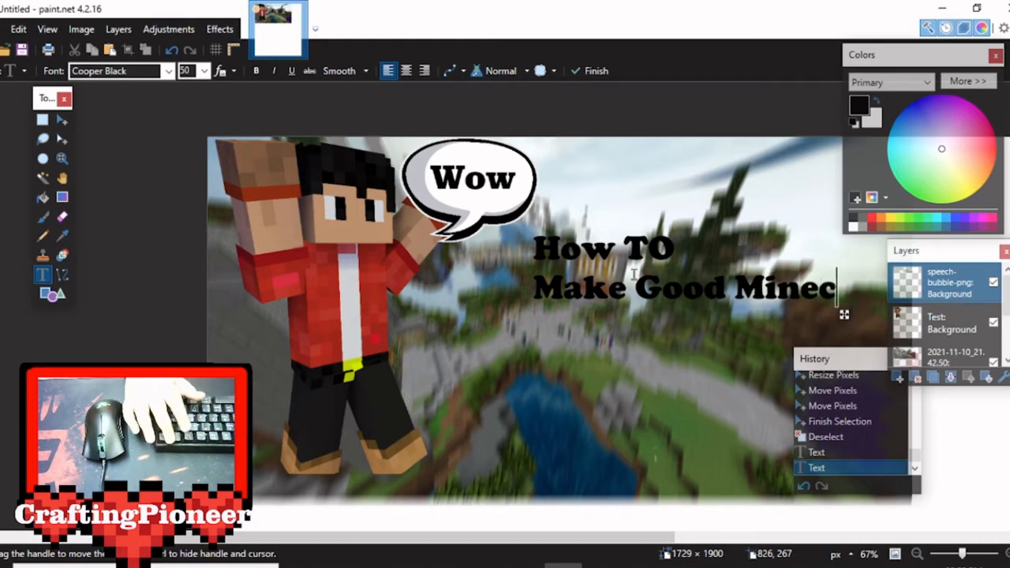
key(BackSpace)
key(BackSpace)
key(BackSpace)
key(BackSpace)
key(BackSpace)
key(BackSpace)
key(Return)
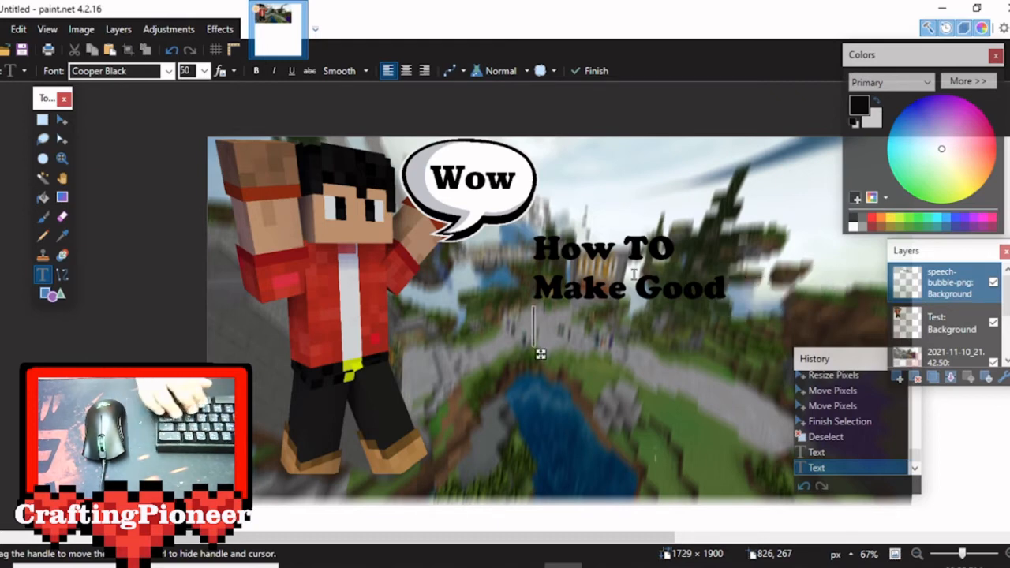
text(Minecraft)
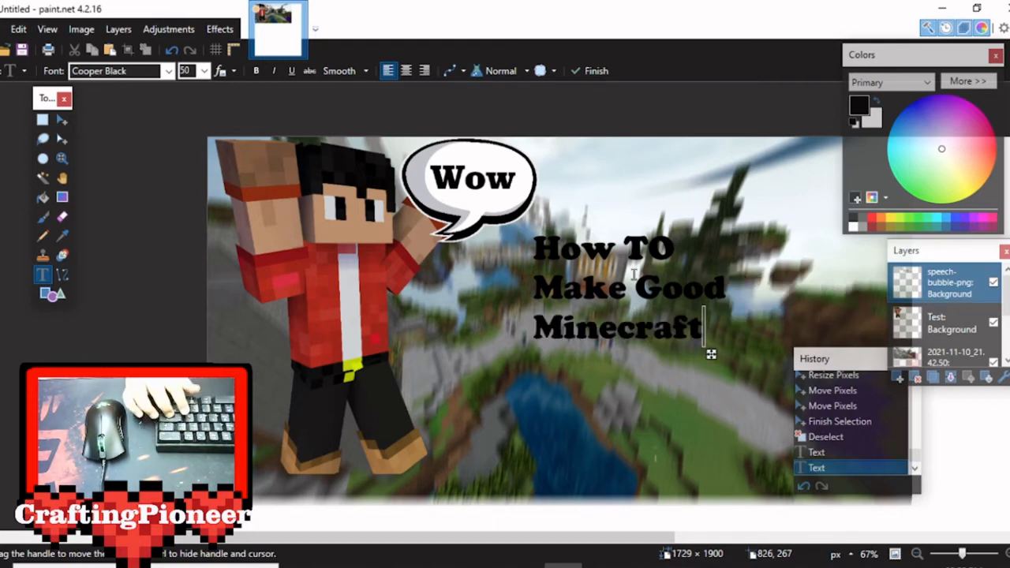
key(Return)
text(Thumbnails)
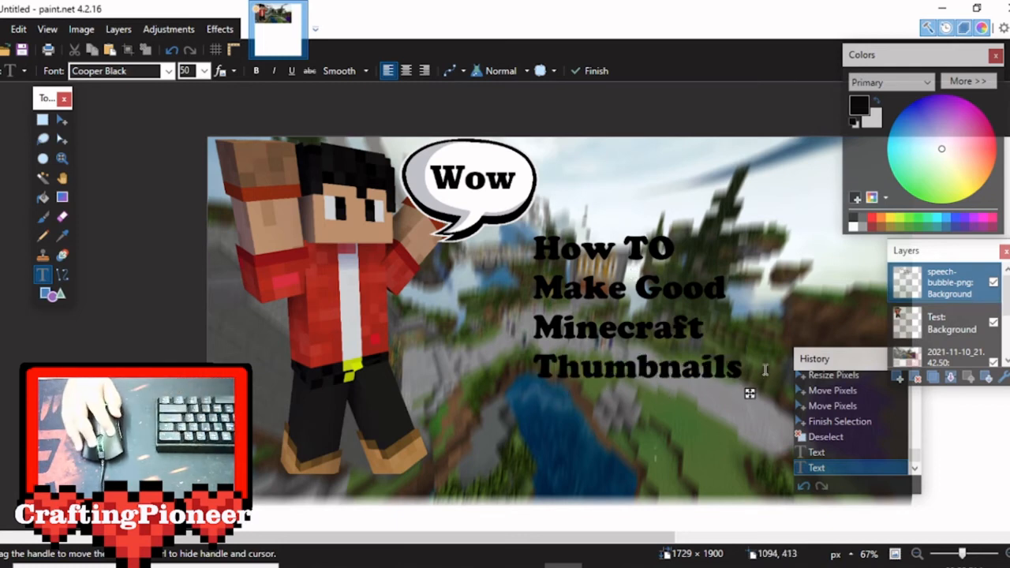
Set the title text's size to 72, move the History window clear of it, and shift its anchor point to about 562, 148.
drag(748, 395, 719, 398)
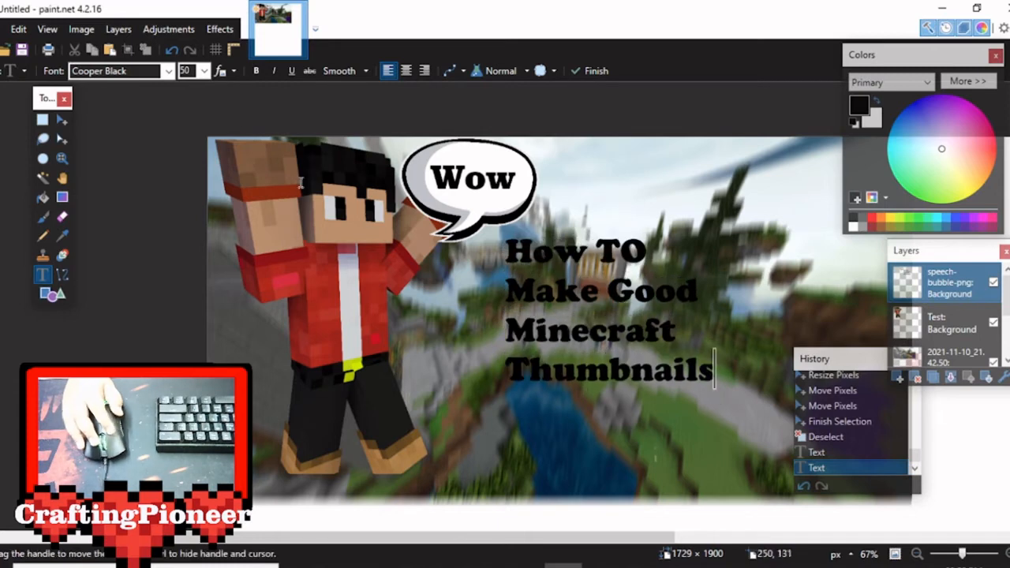
click(204, 71)
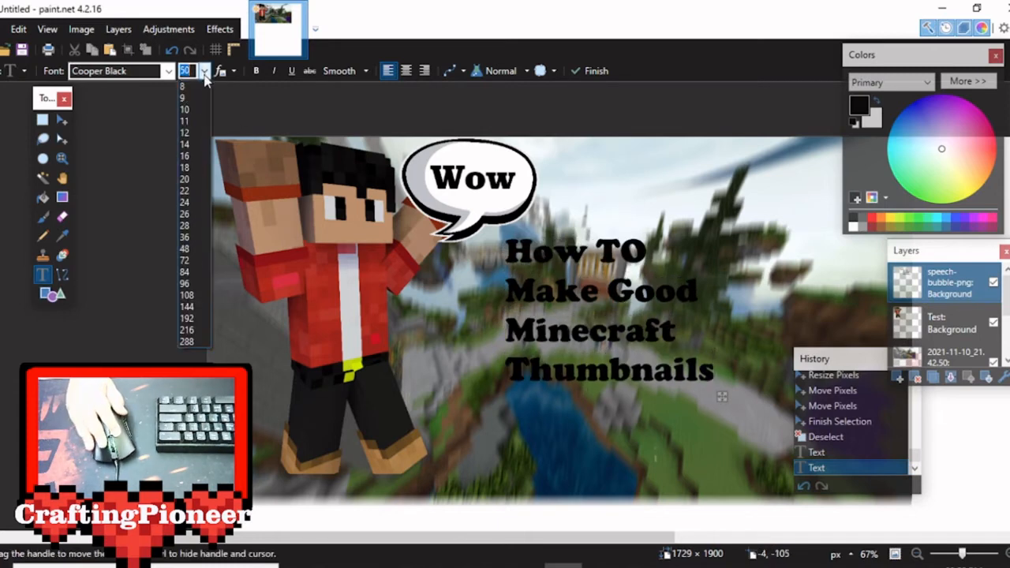
click(186, 249)
click(204, 71)
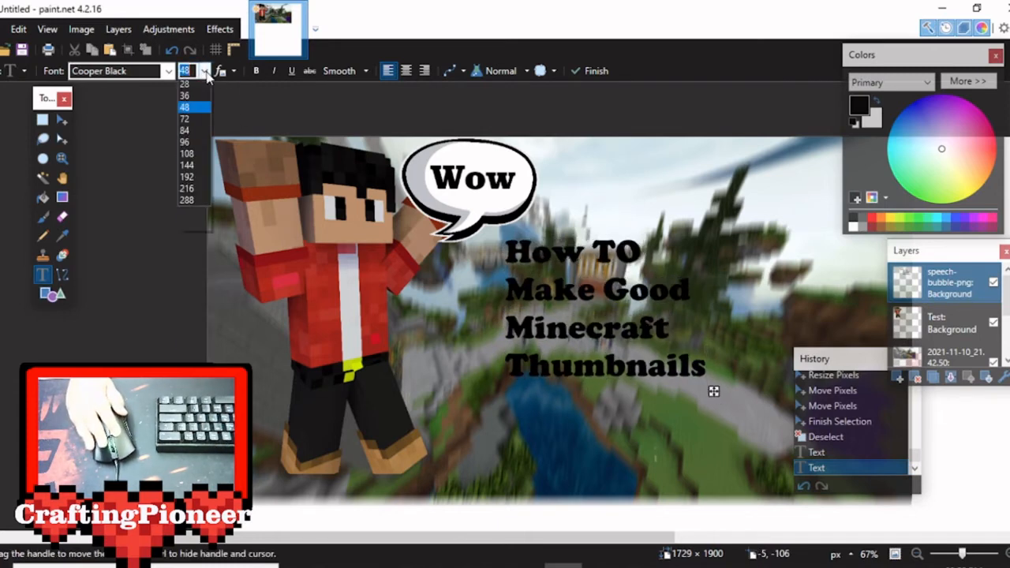
click(185, 264)
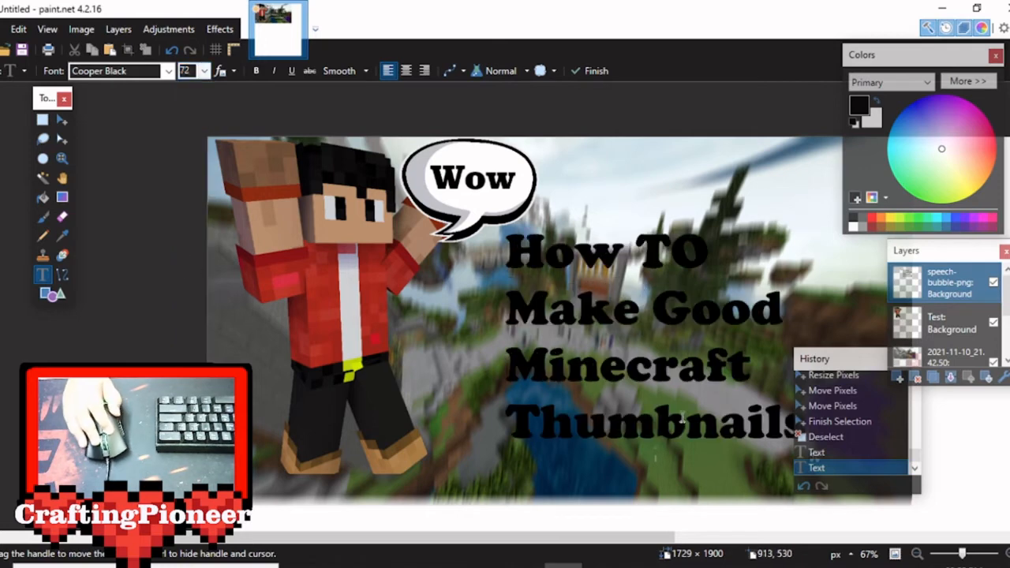
drag(852, 359, 920, 462)
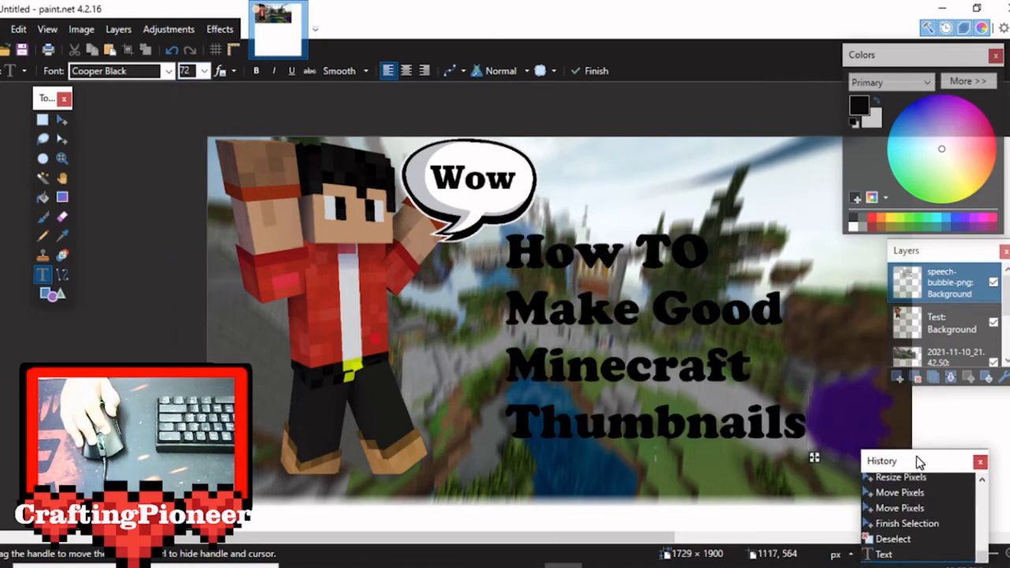
drag(817, 458, 810, 453)
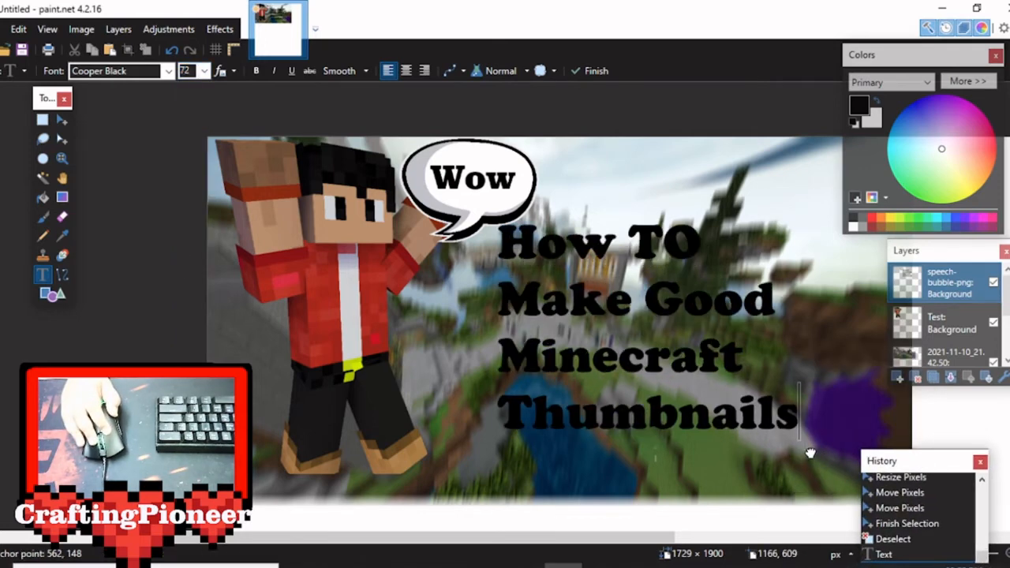
Try the title text in the Elephant and Franklin Gothic Heavy fonts.
click(168, 70)
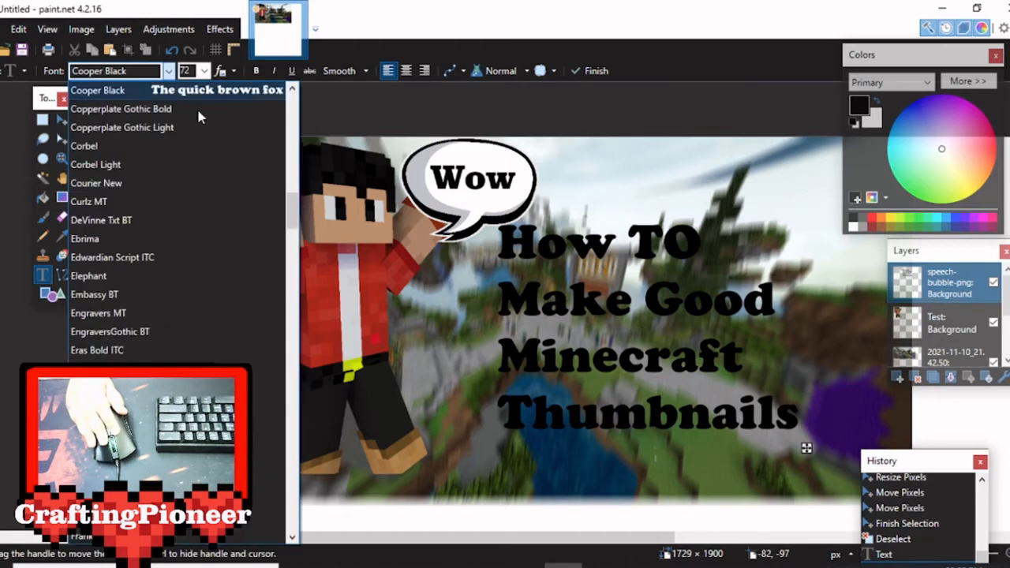
click(229, 277)
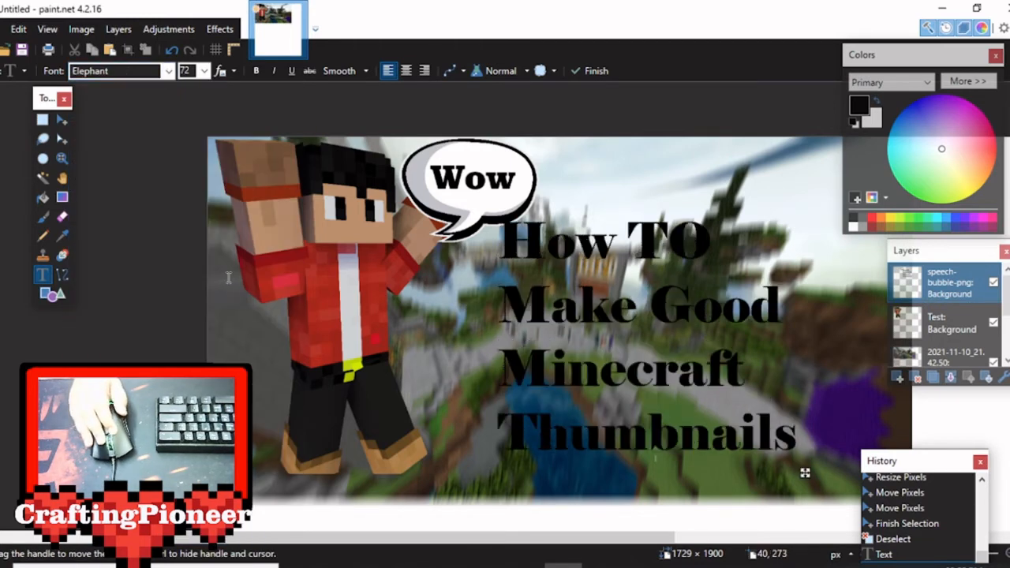
click(168, 70)
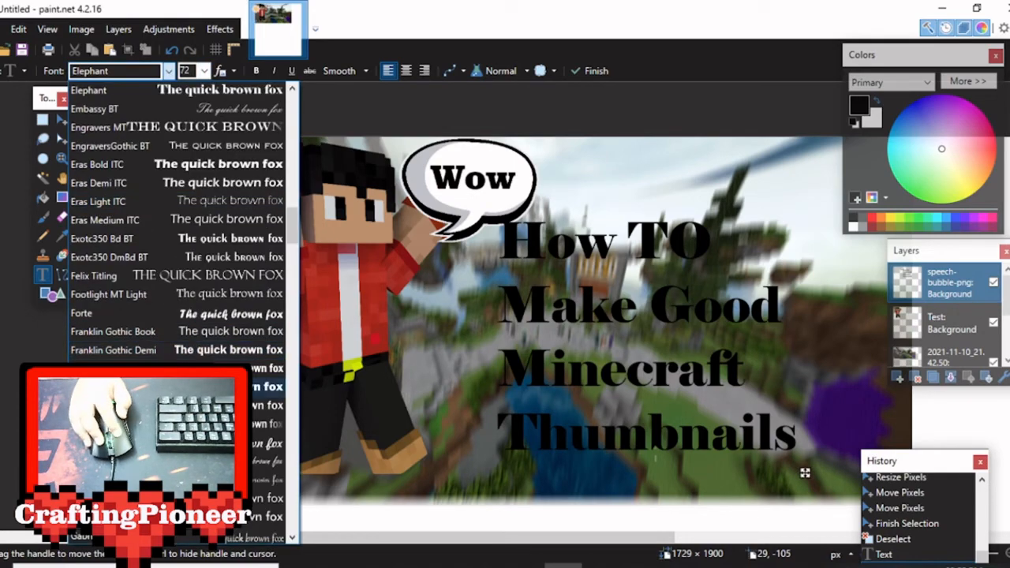
key(Return)
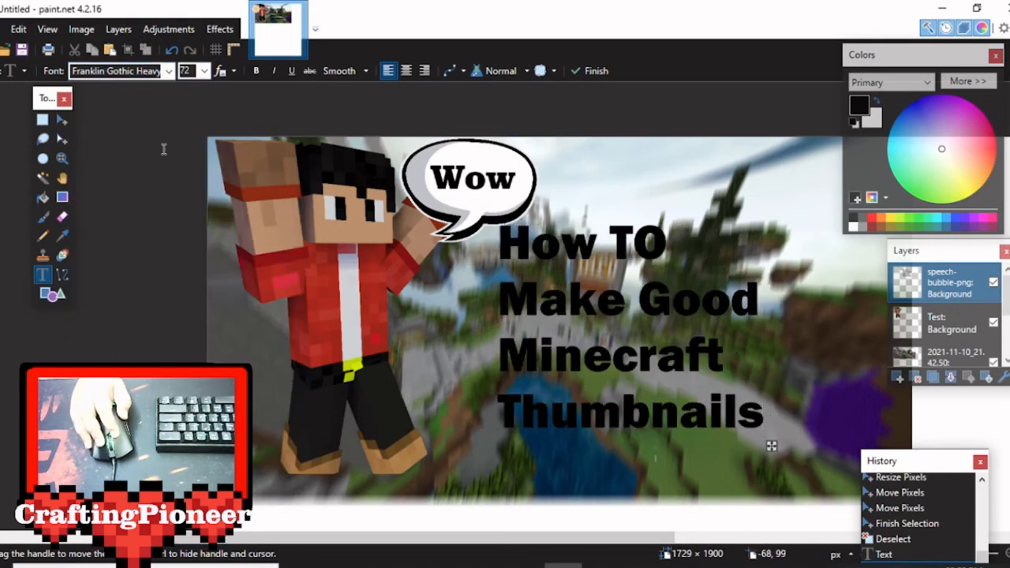
Set the title text's font to Humnst777 BlkCn BT and nudge the text slightly up and away from the character.
click(168, 70)
scroll(178, 237, down, 3)
scroll(177, 237, down, 8)
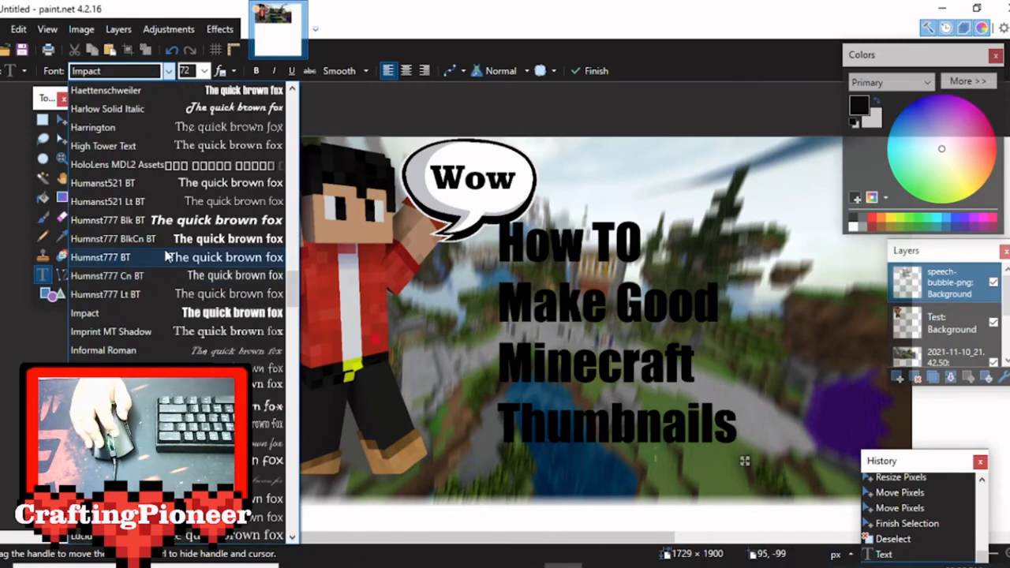
click(165, 237)
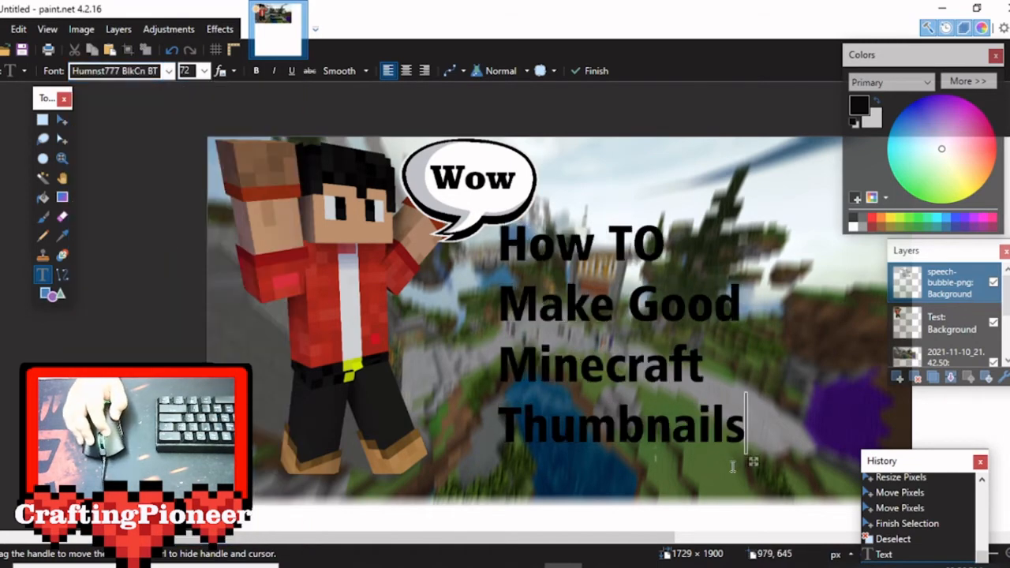
drag(756, 461, 763, 458)
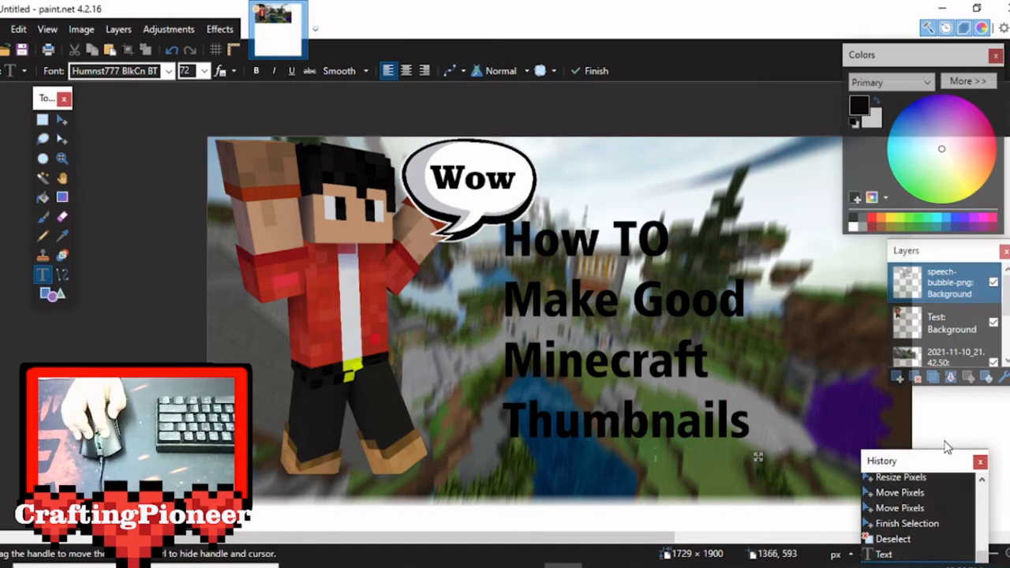
Place the History window below Layers and start saving the image as a PNG in the Downloads folder.
drag(945, 445, 953, 393)
drag(961, 555, 956, 555)
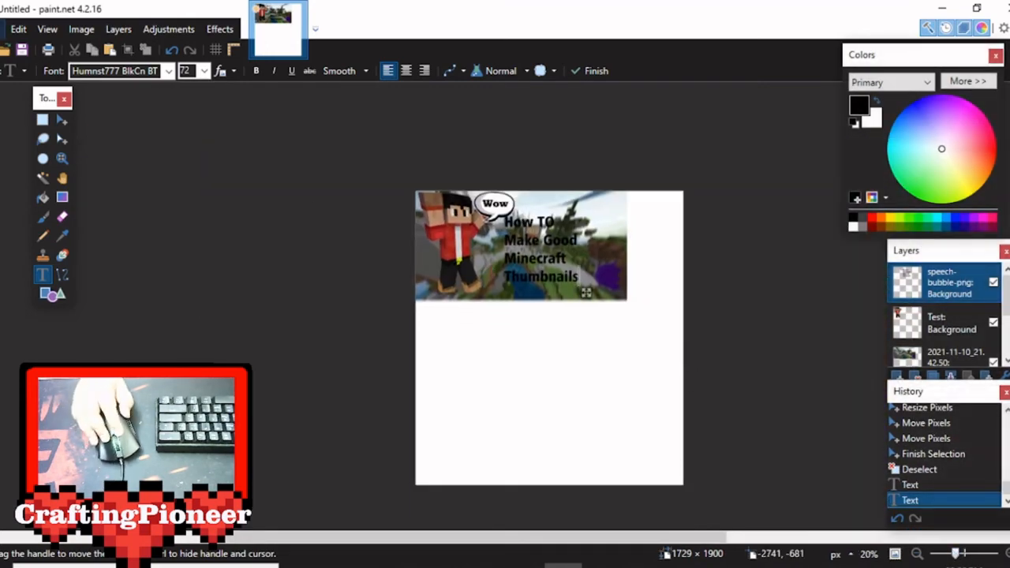
click(2, 30)
click(47, 149)
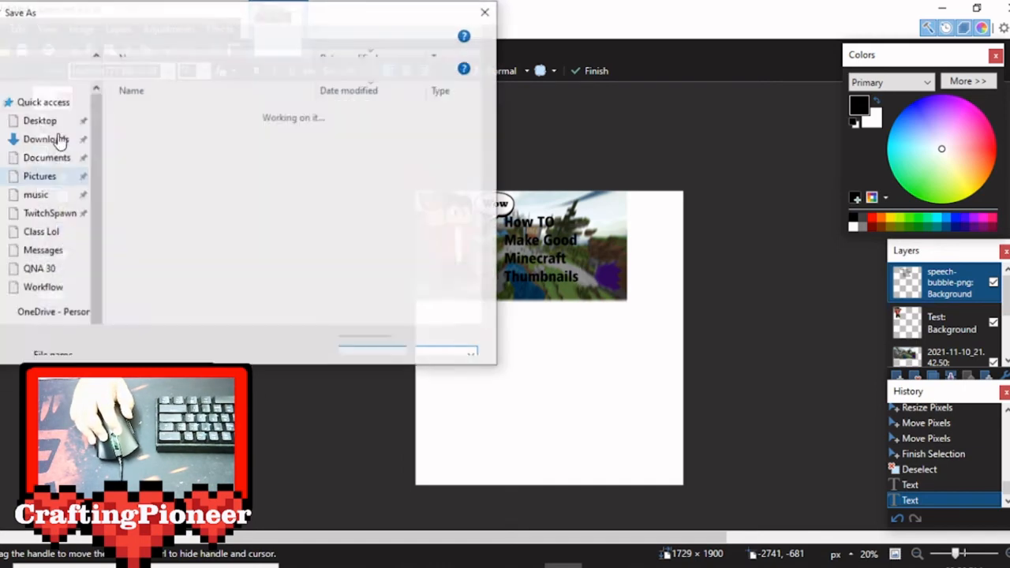
click(174, 313)
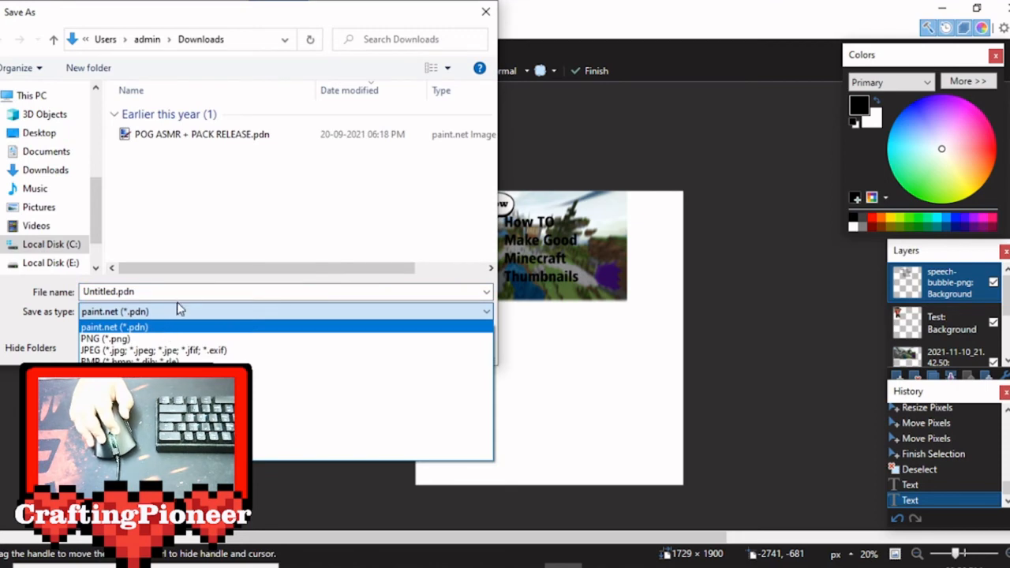
click(154, 339)
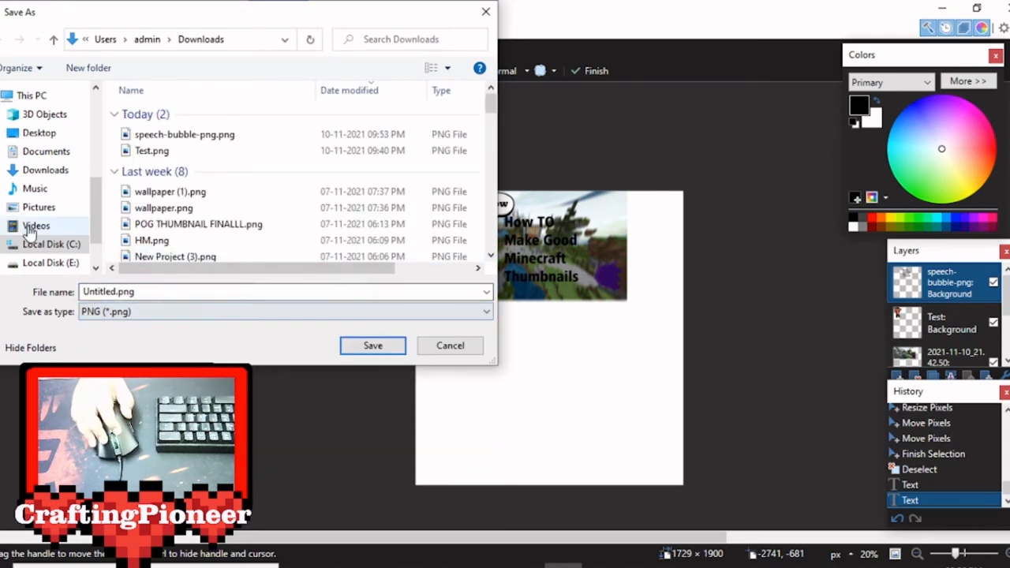
click(48, 174)
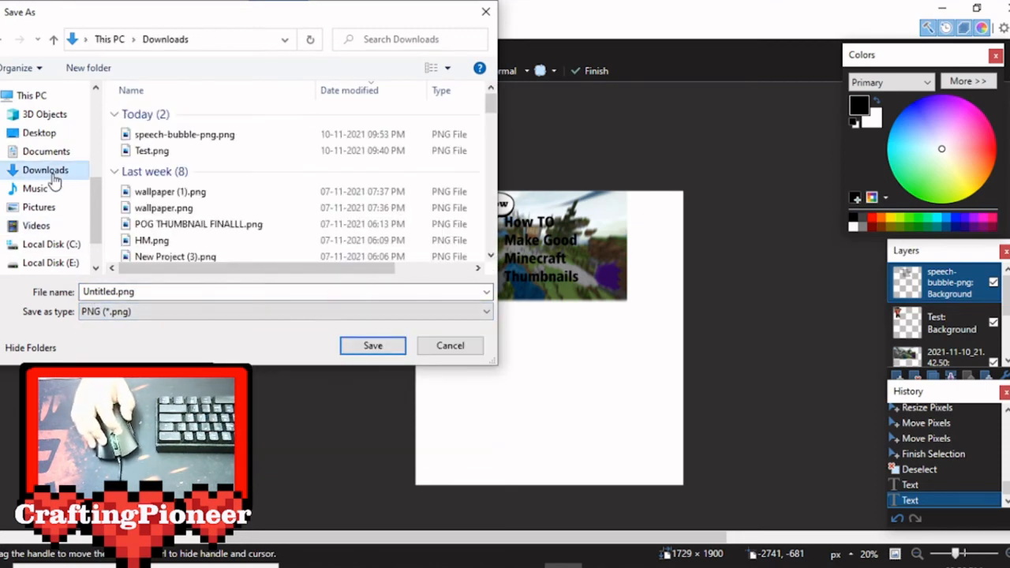
Name the PNG file "Test part 1" and continue to its save configuration.
double_click(166, 291)
key(BackSpace)
text(T)
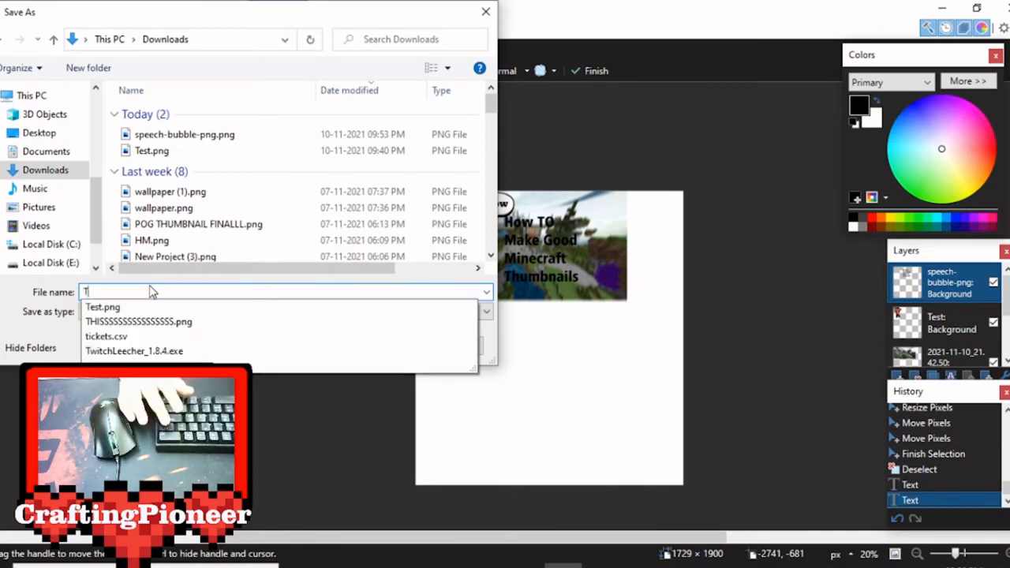
text(est)
key(Escape)
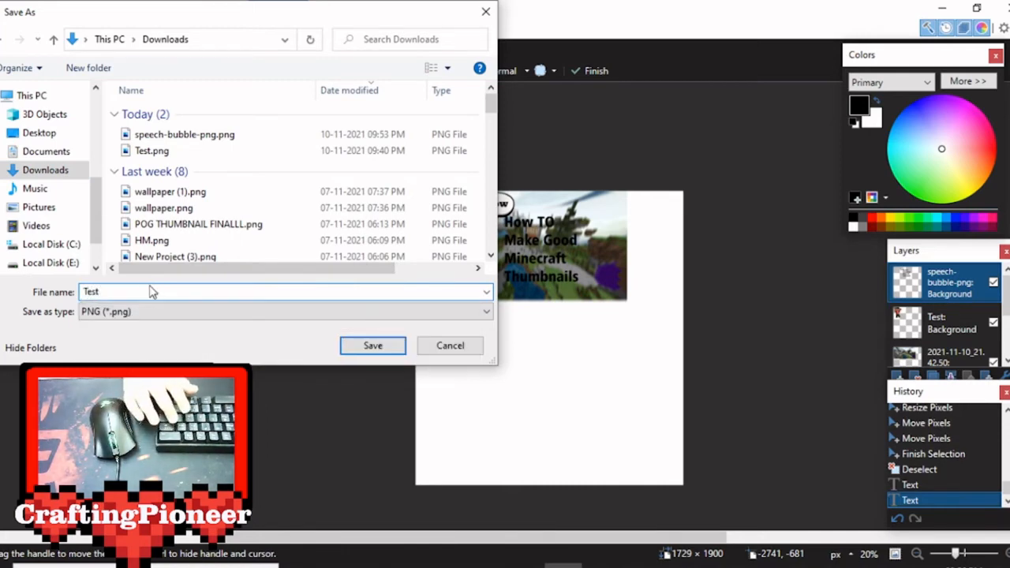
text(part 1)
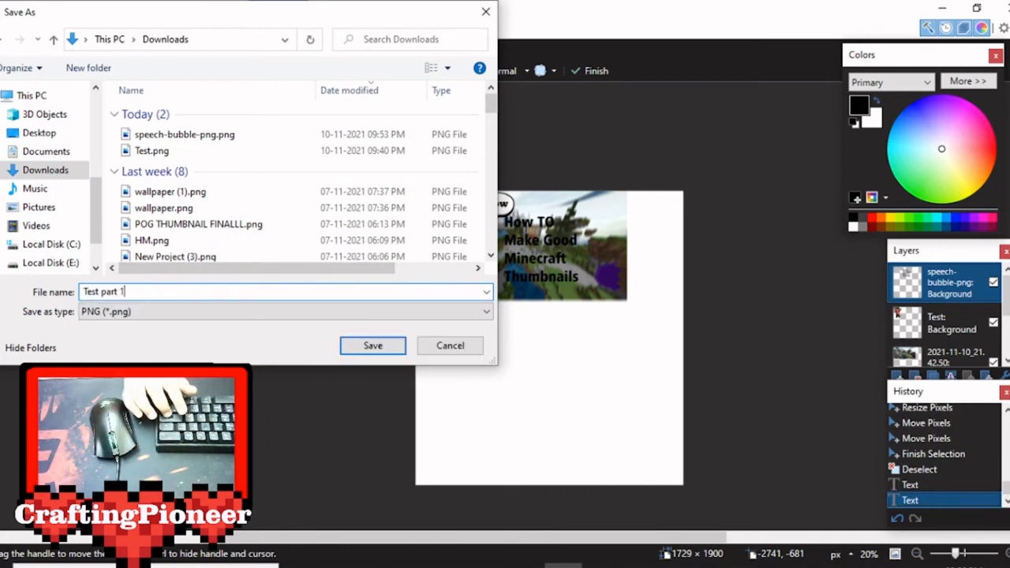
key(Return)
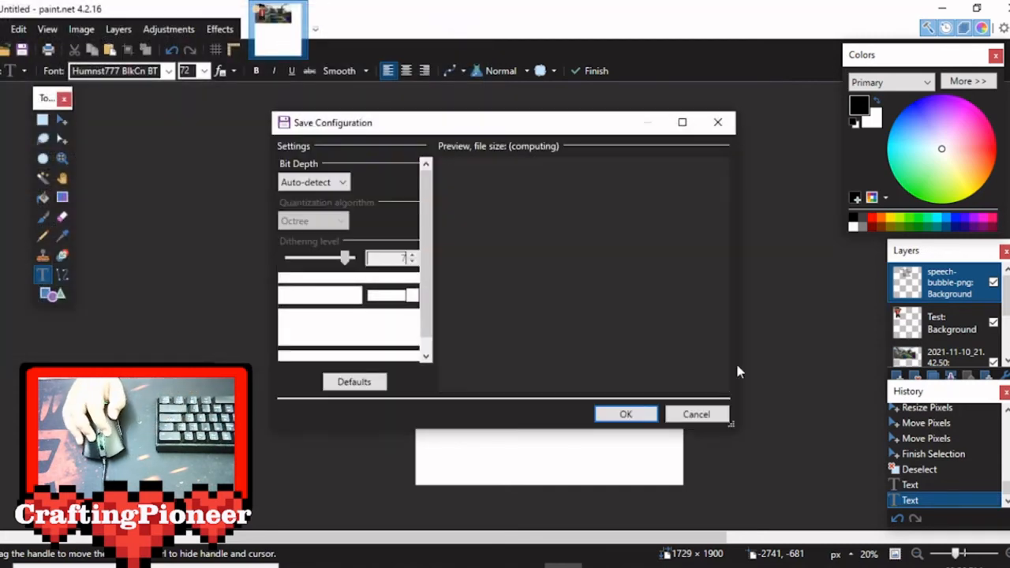
Accept the PNG save configuration with auto-detected bit depth and flatten the image to finish saving.
click(625, 415)
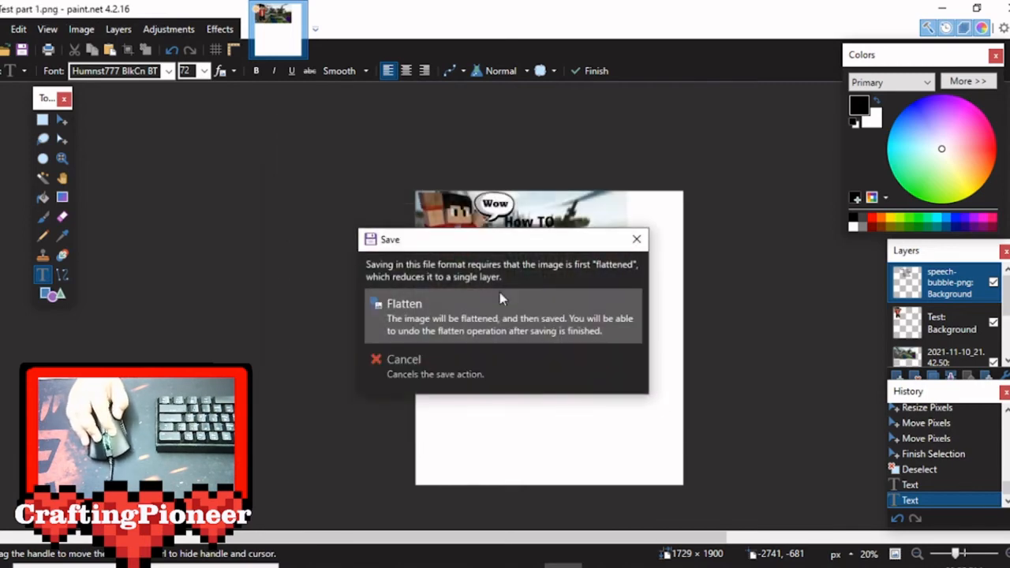
click(511, 324)
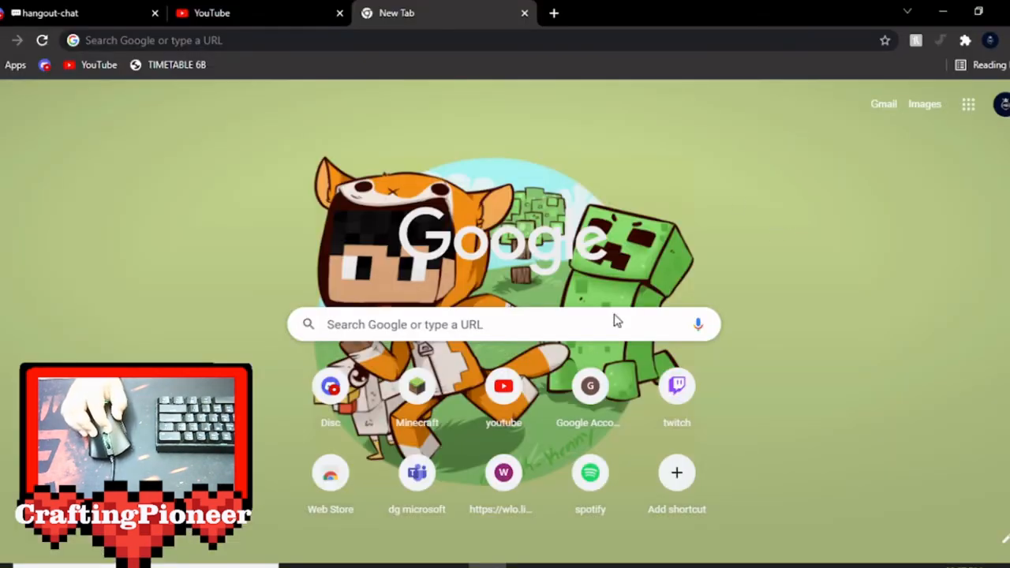
Switch to Chrome, search Google for photopea and open the Photopea online photo editor.
click(545, 331)
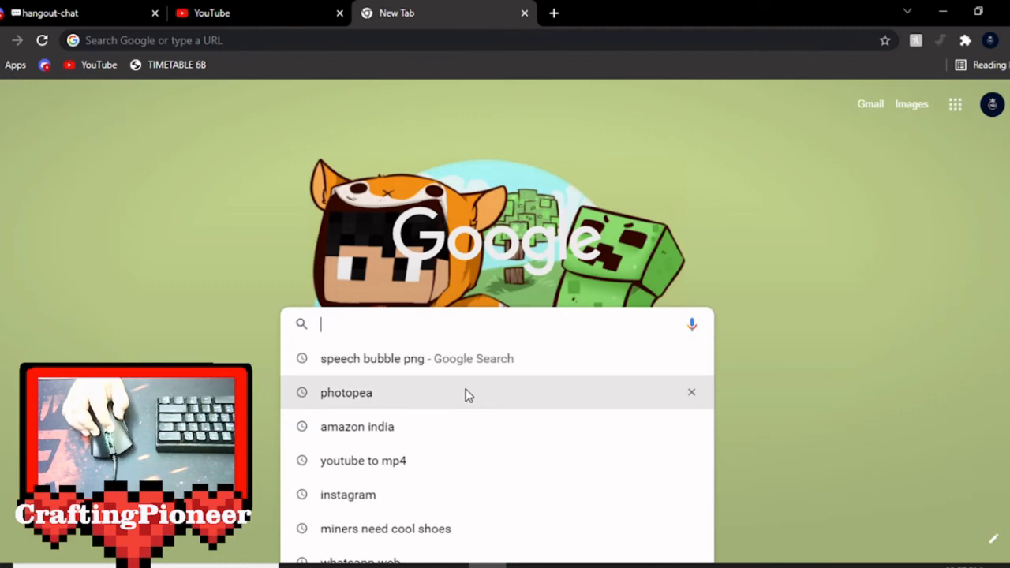
click(384, 392)
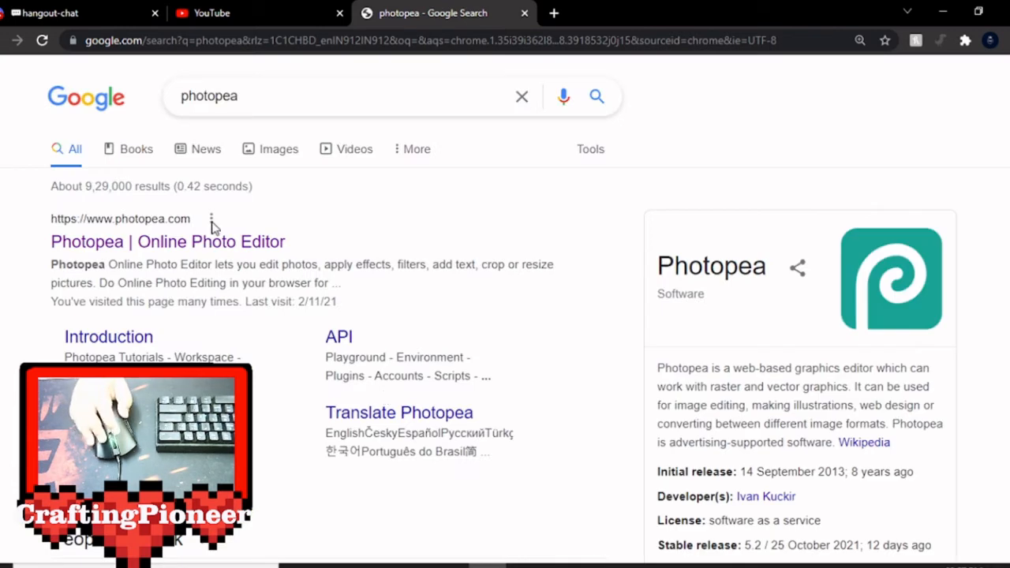
click(256, 246)
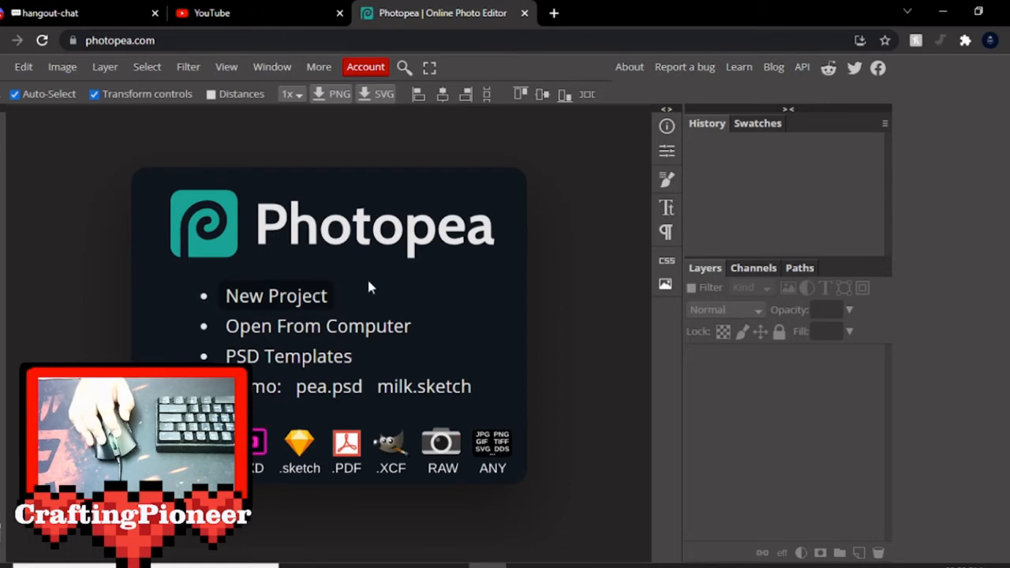
Start a new project and name it "minecraft thumbnail test".
click(320, 297)
click(148, 139)
key(ctrl+v)
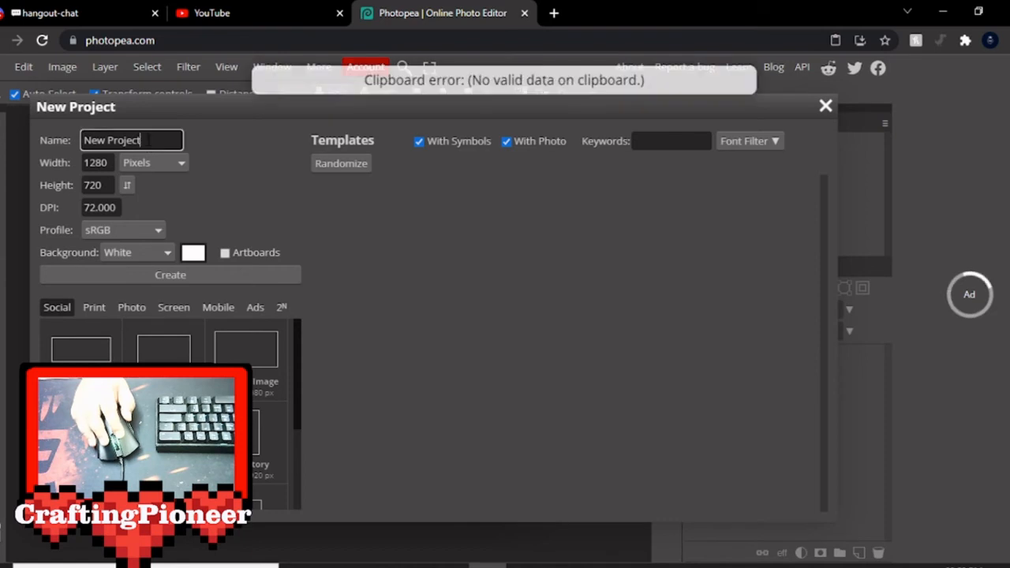
key(ctrl+a)
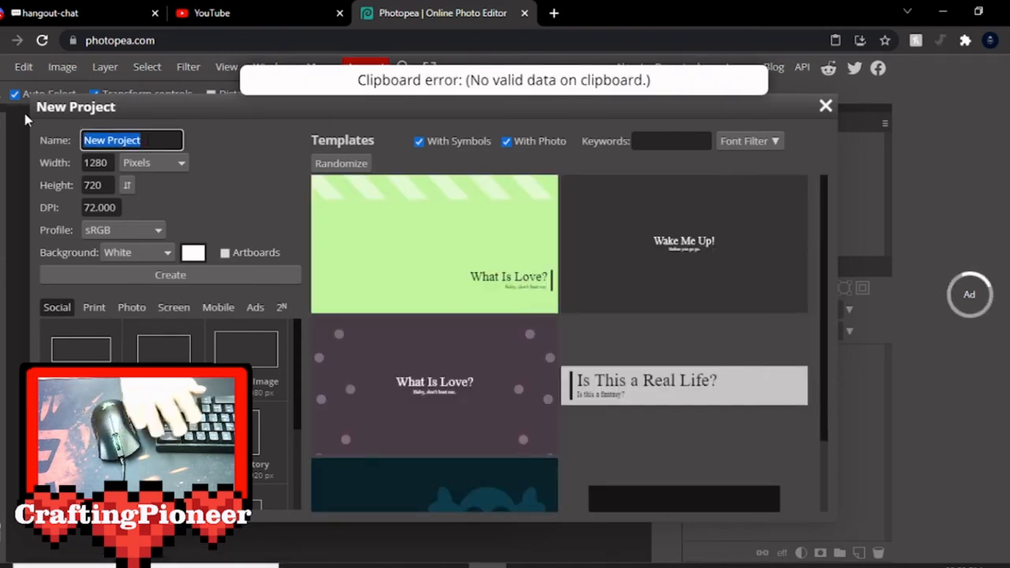
key(BackSpace)
text(mine)
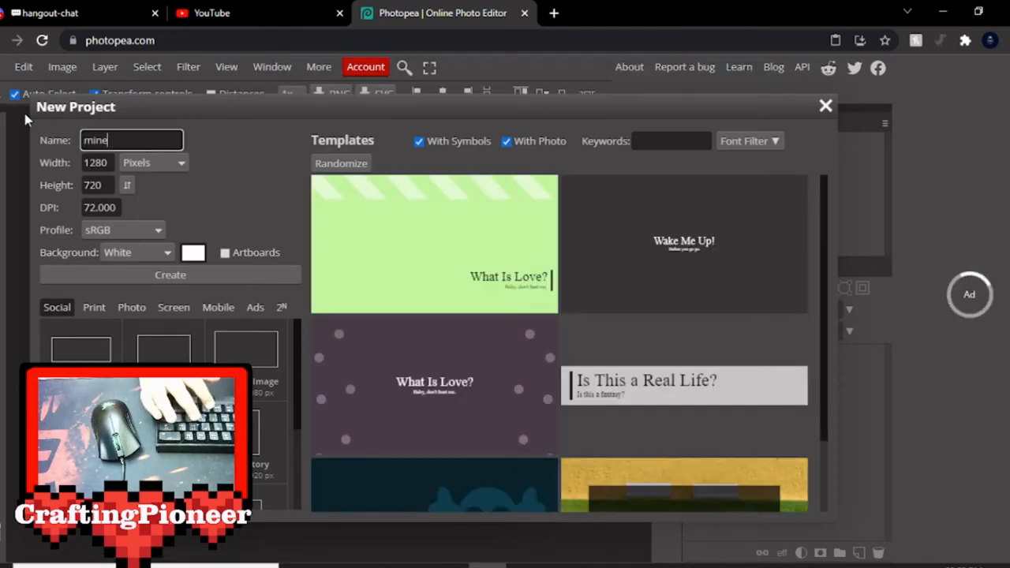
text(craft thumbnail)
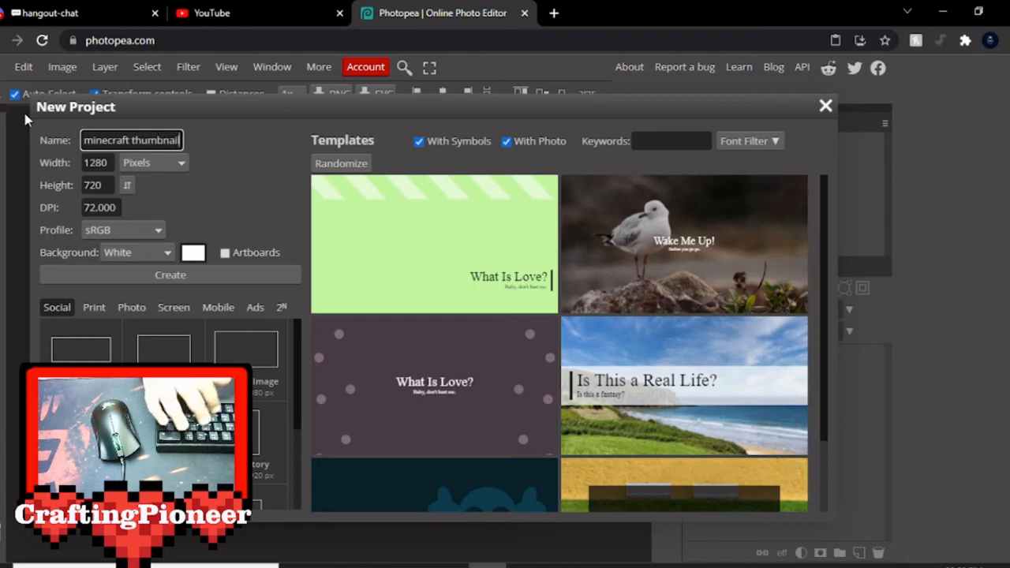
text( test)
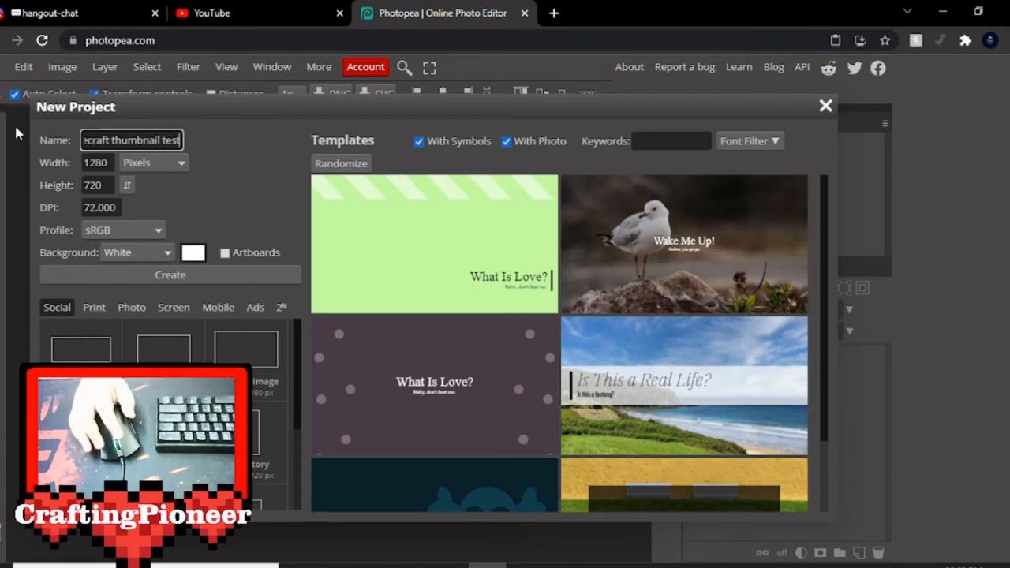
Choose the 2560 × 1440 pixel social preset with a white background and create the project.
scroll(170, 410, down, 1)
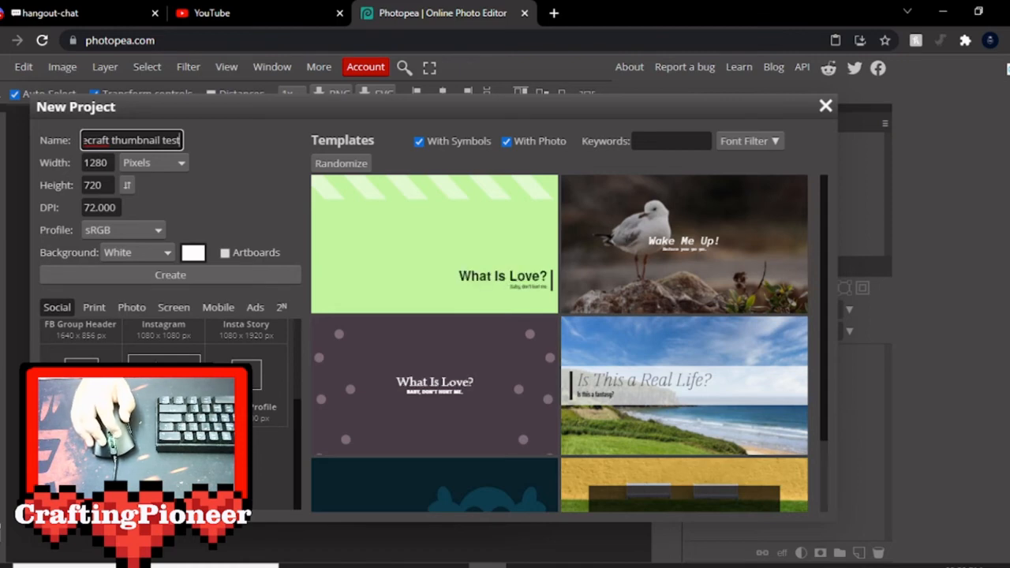
click(164, 389)
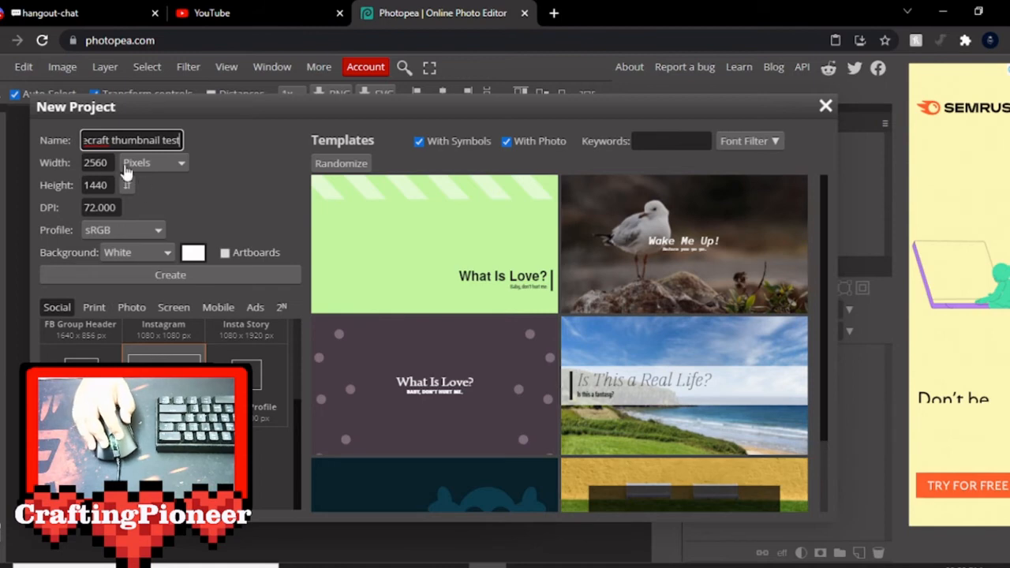
click(233, 274)
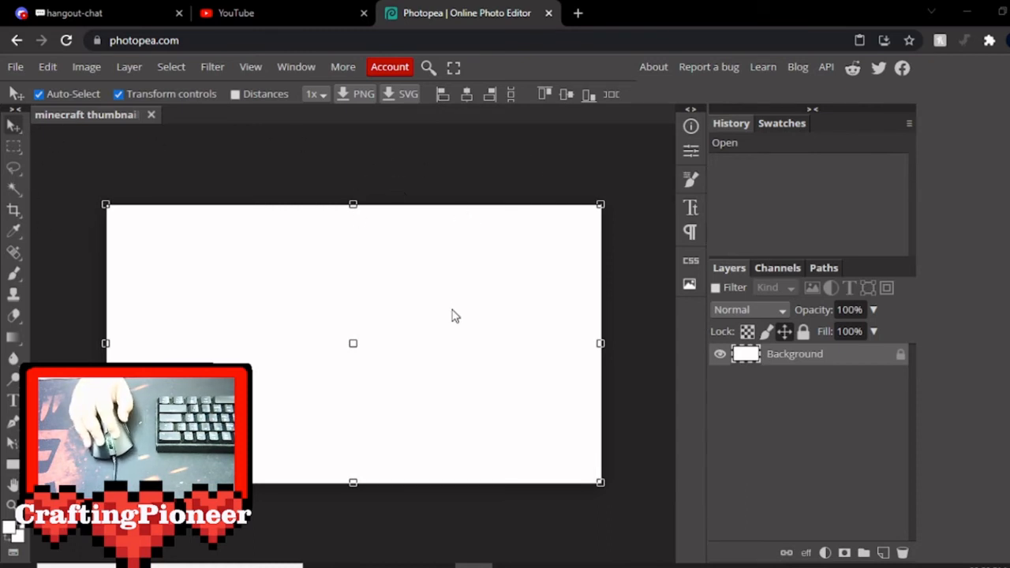
Place "Test part 1.png" from the Downloads folder onto the blank canvas.
mouse_move(435, 565)
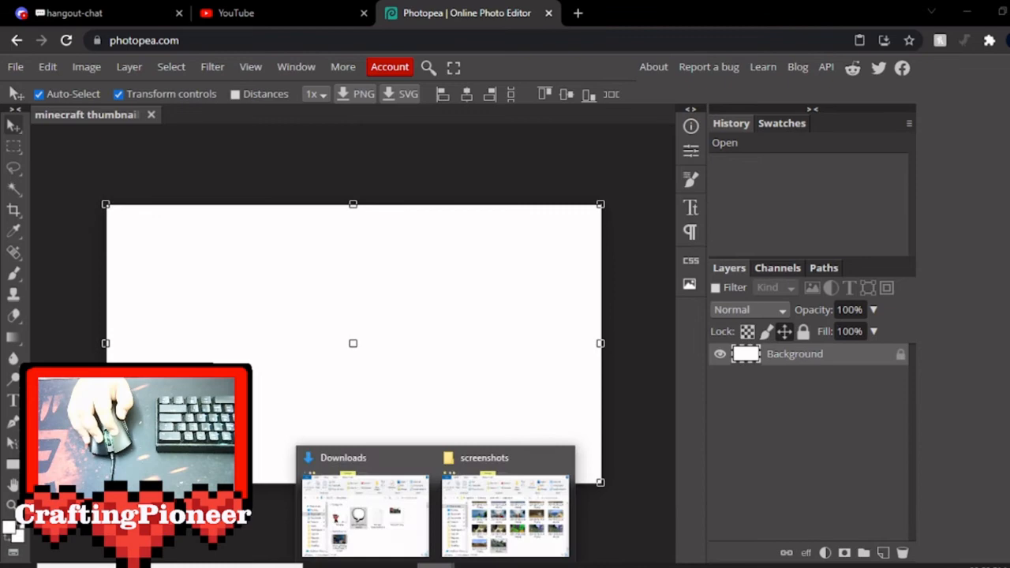
click(373, 495)
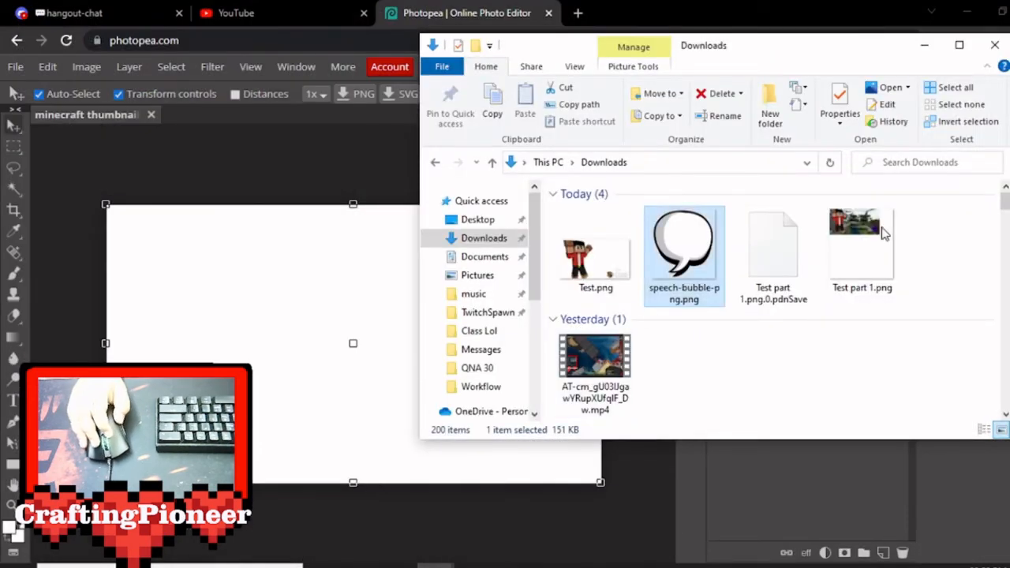
click(852, 258)
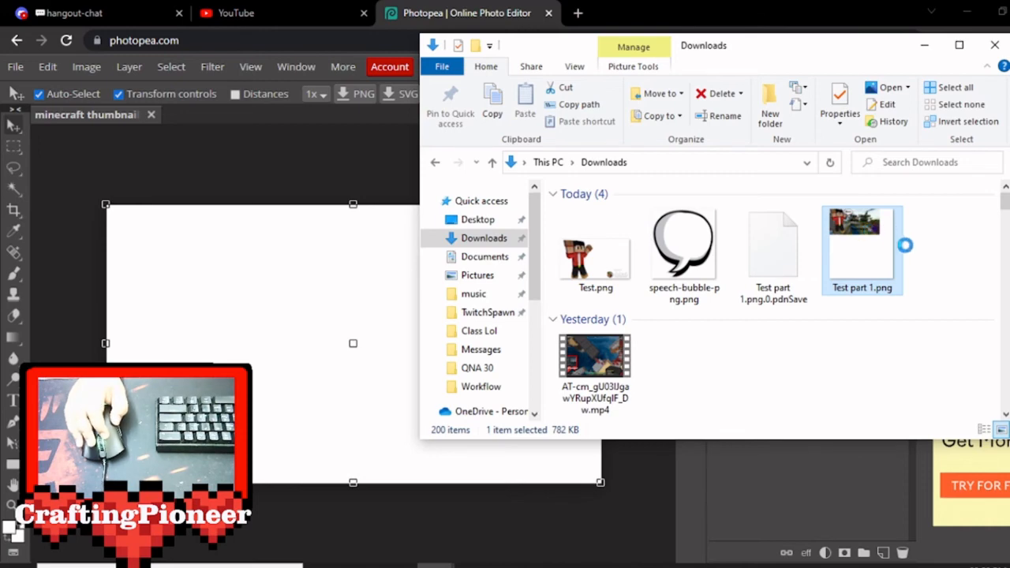
drag(880, 246, 321, 316)
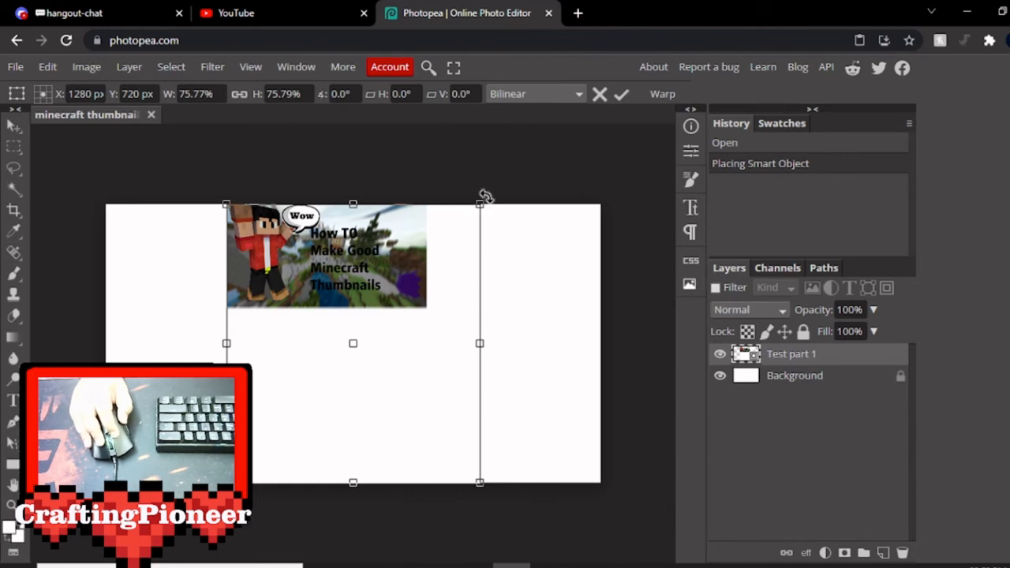
Enlarge the placed image to about 223% width and 216% height, positioned so its thumbnail artwork fills the canvas, and apply the transform.
drag(483, 204, 547, 166)
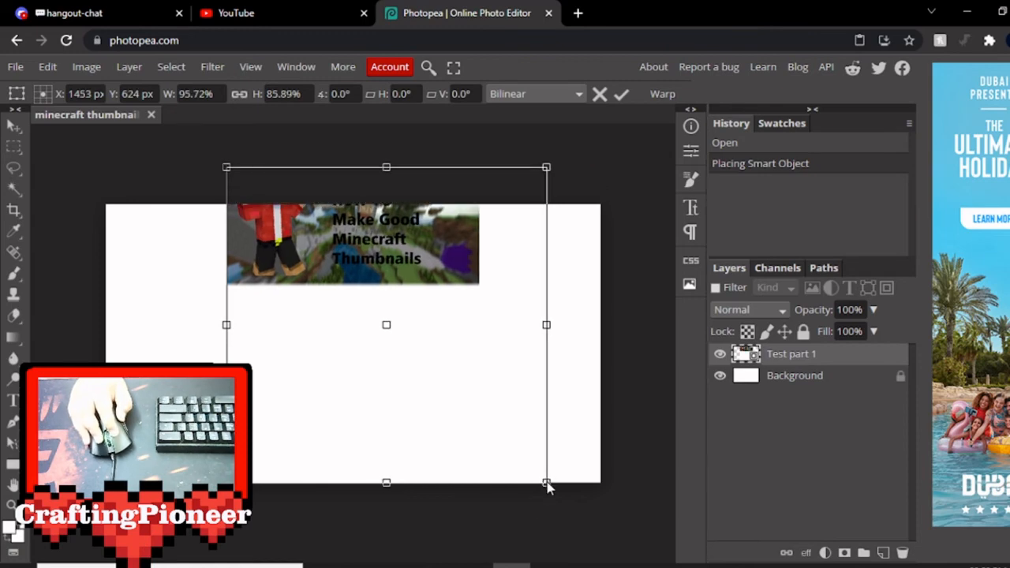
drag(545, 482, 682, 567)
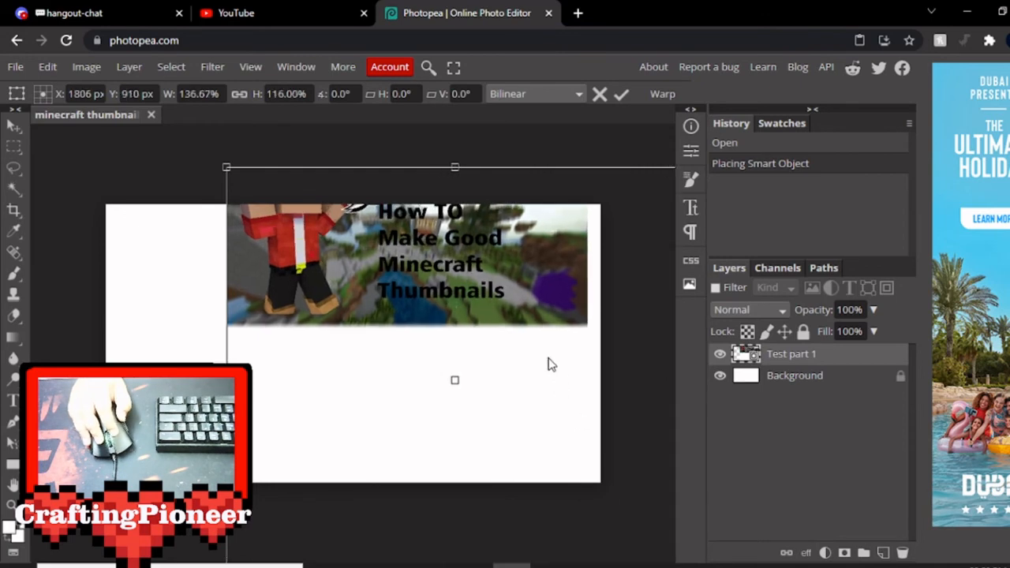
drag(541, 327, 428, 464)
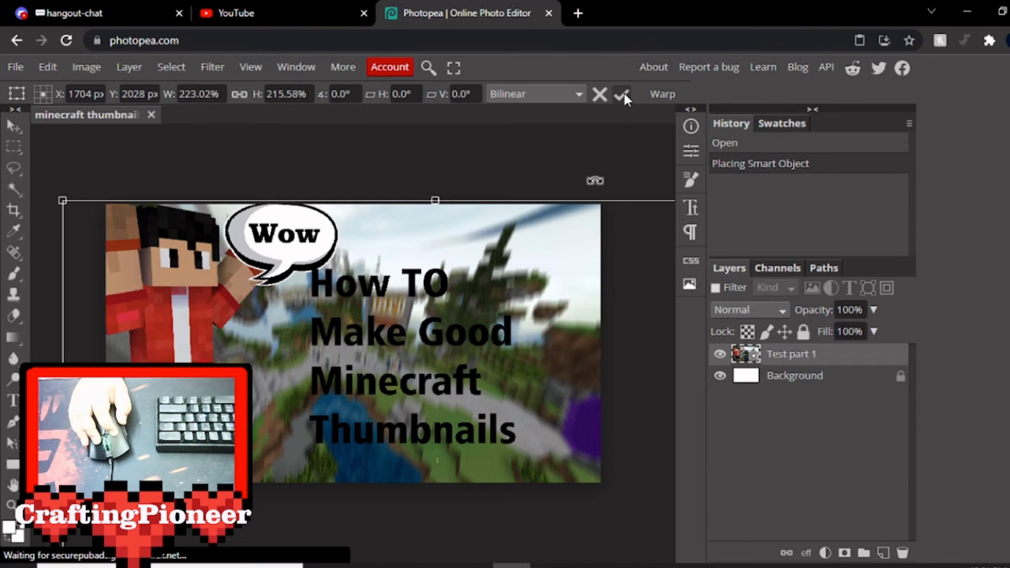
key(Return)
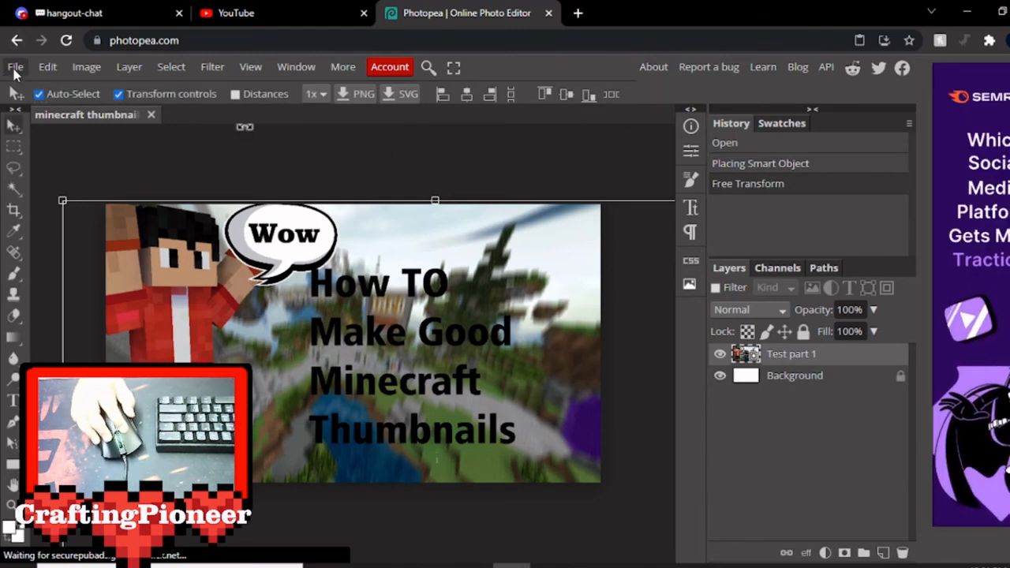
Export the thumbnail as a PNG at 2560 × 1440 px and 100% quality, checking the whole image in the preview.
click(15, 68)
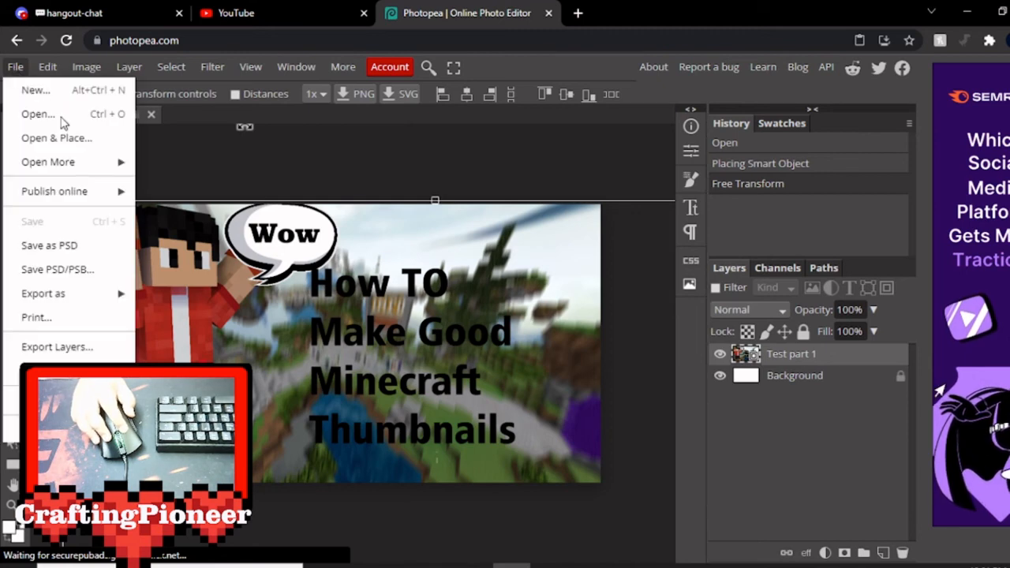
mouse_move(79, 294)
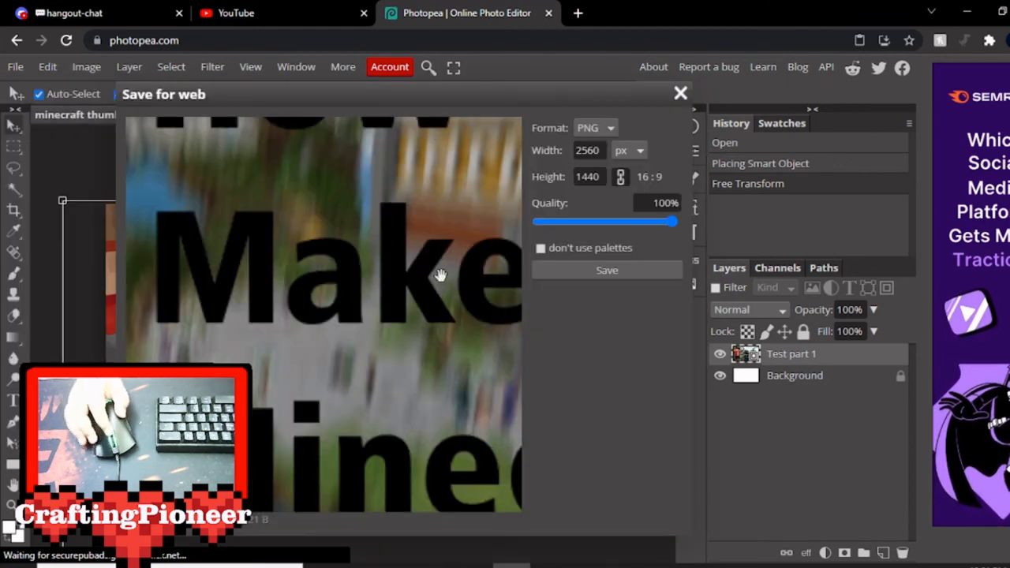
click(607, 270)
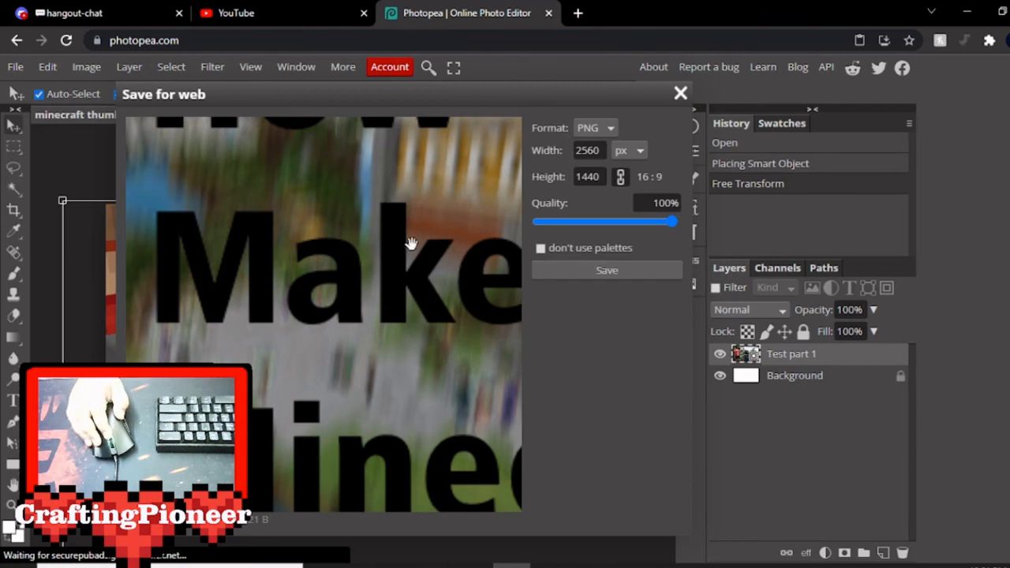
scroll(403, 244, down, 5)
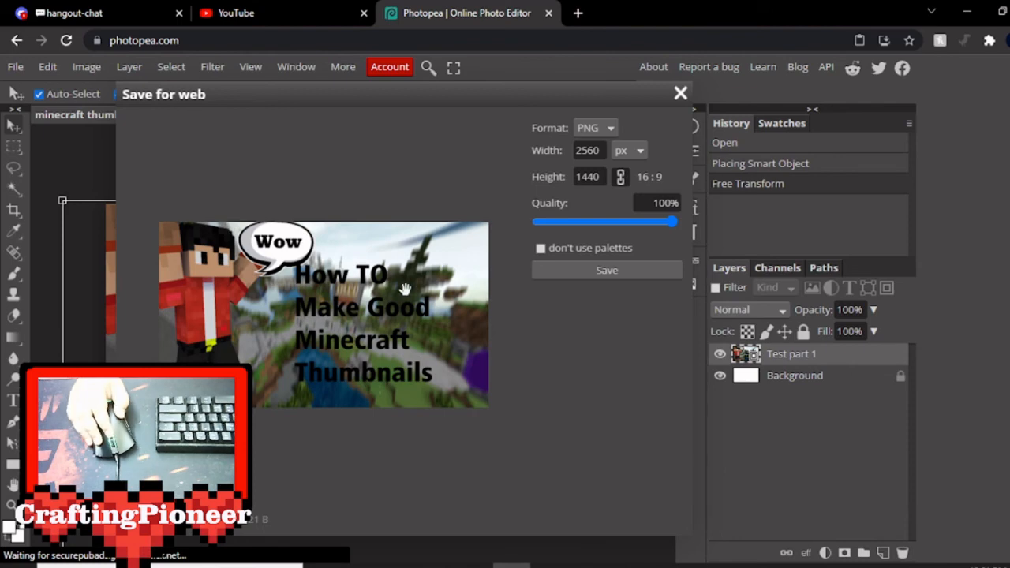
click(606, 271)
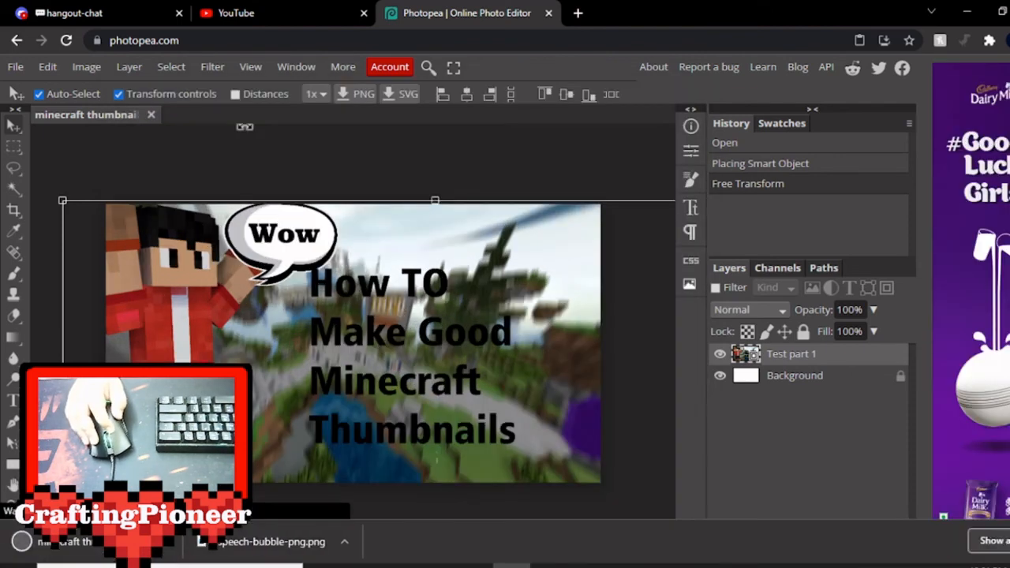